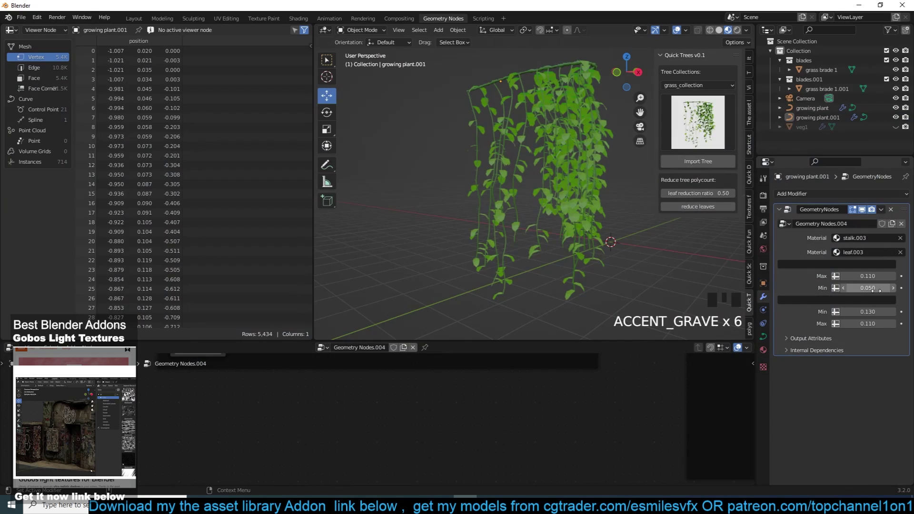
- In growing plant.001's Geometry Nodes modifier, set the upper Min to 0.040 and the lower Max to -0.040
mouse_move(876, 290)
left_mouse_down()
mouse_move(904, 290)
mouse_move(875, 290)
left_mouse_up()
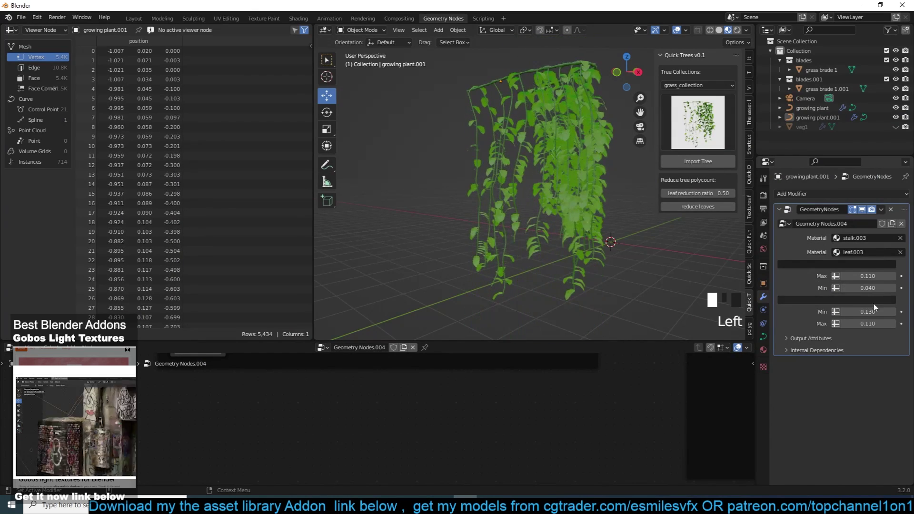
left_click_drag(868, 324, 848, 323)
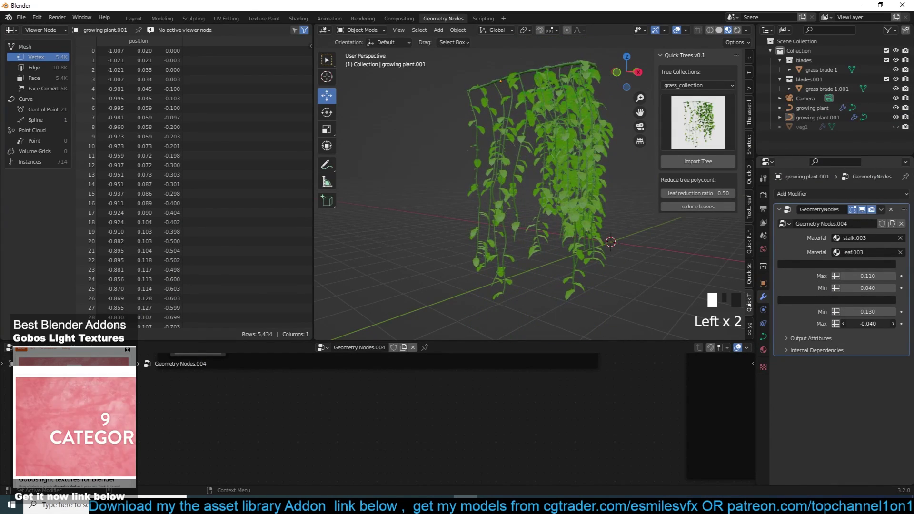
left_click(535, 180)
left_click(534, 180)
key("grave")
middle_click_drag(529, 159, 539, 186)
left_click(539, 187)
scroll(539, 186, "down", 3)
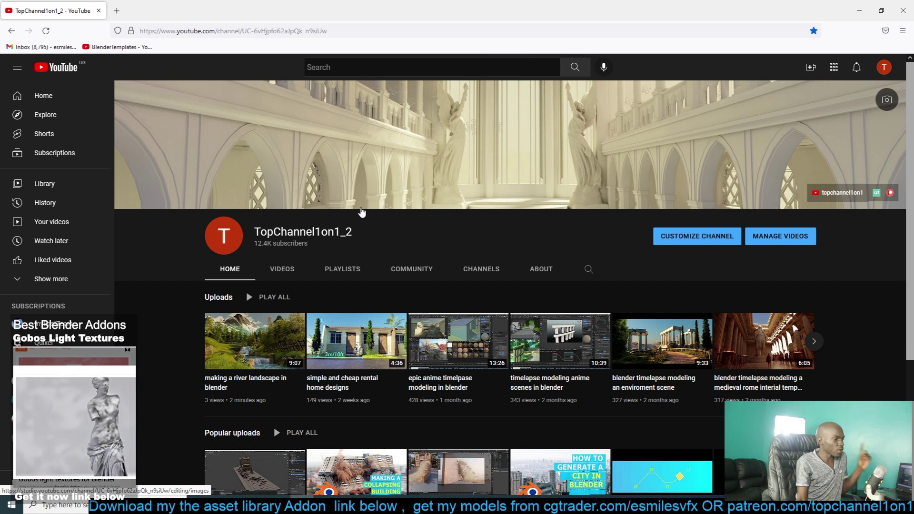
- Switch from the browser to Blender and select the growing plant in the 3D view
mouse_move(301, 328)
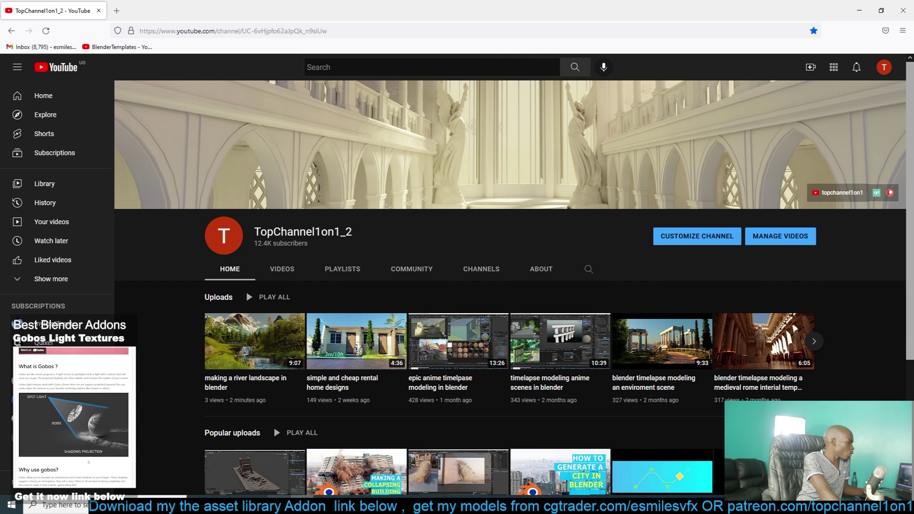
left_click(465, 505)
left_click(586, 134)
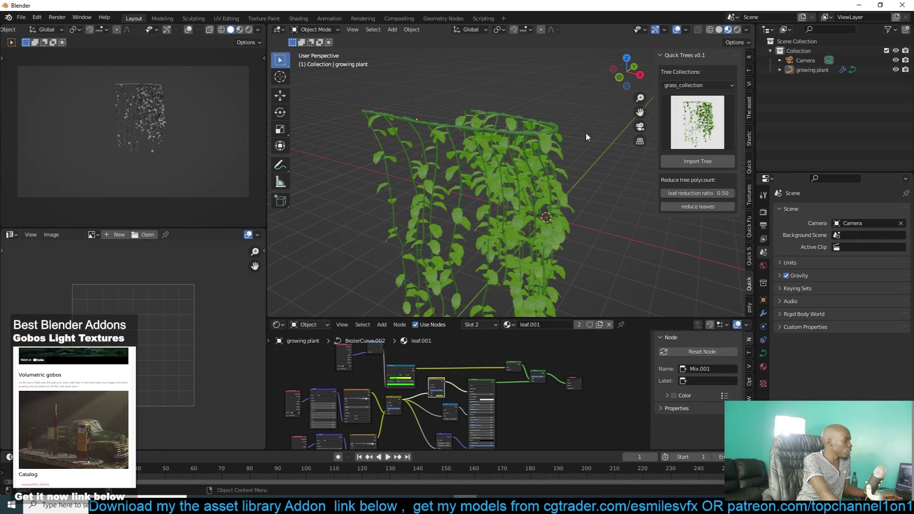
middle_click_drag(585, 134, 434, 118)
middle_click_drag(548, 207, 539, 232, "shift")
left_click(540, 232)
scroll(540, 231, "down", 2)
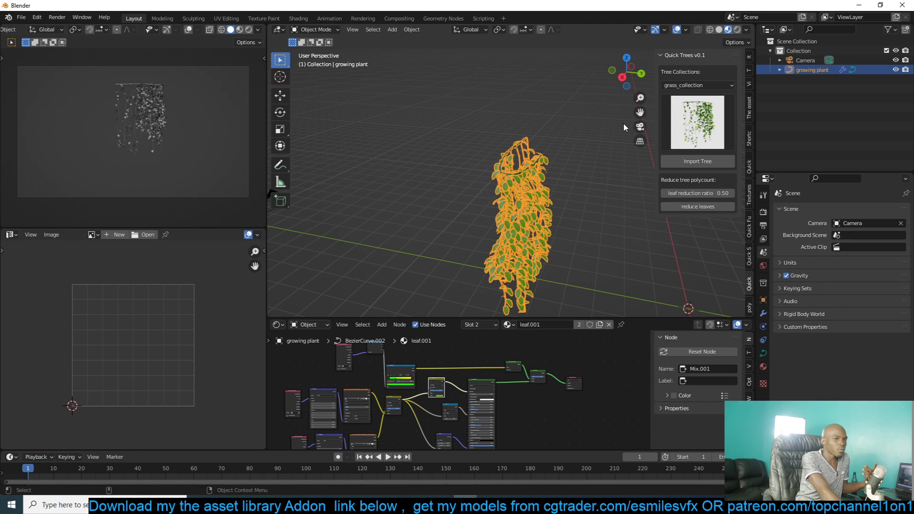
- Browse the Quick Trees models in collection3, v2_collection1 and the pine collection
left_click(712, 84)
left_click(708, 96)
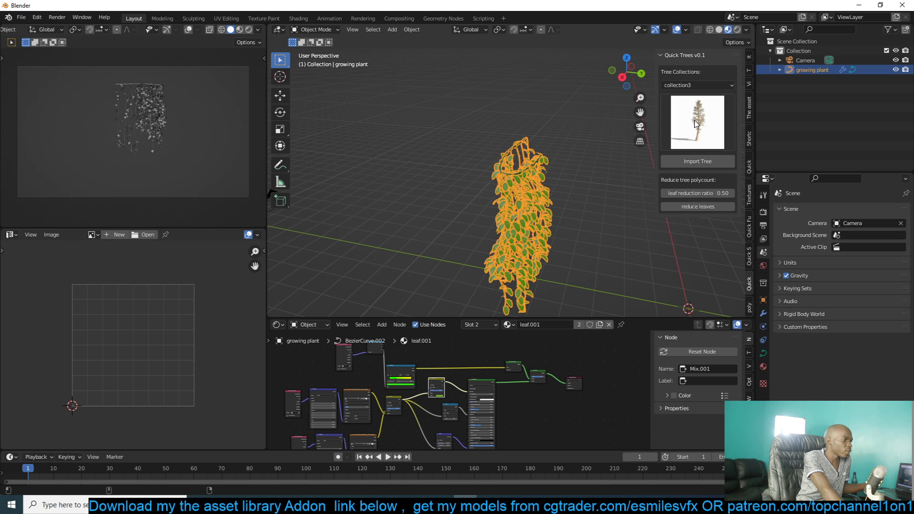
left_click(696, 124)
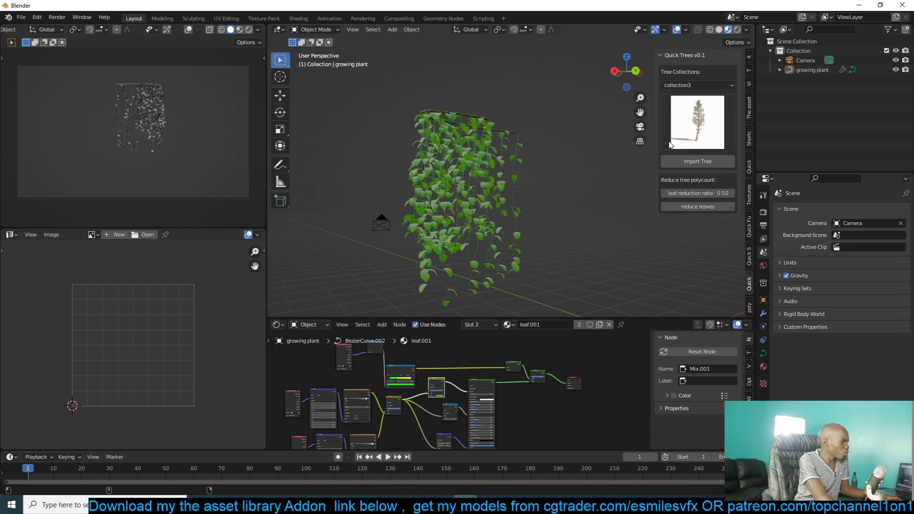
left_click(696, 124)
left_click(697, 84)
left_click(687, 158)
left_click(707, 128)
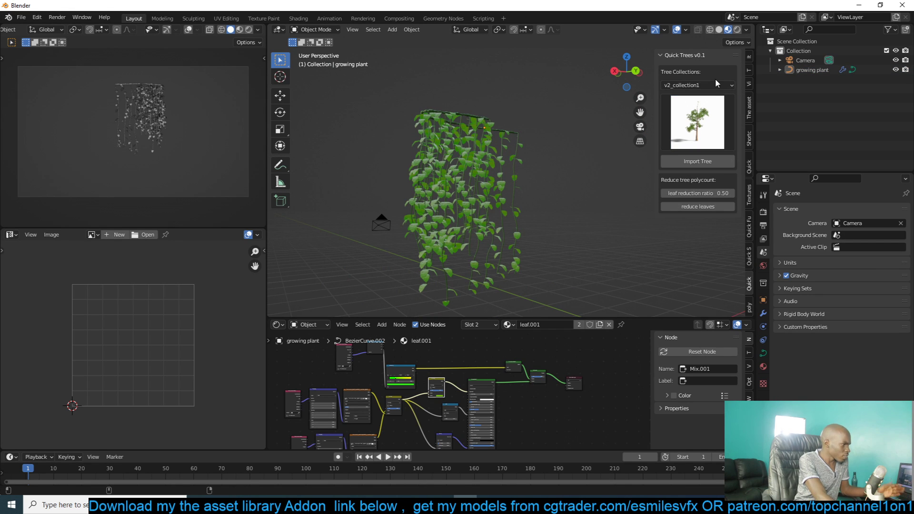
left_click(707, 84)
left_click(680, 150)
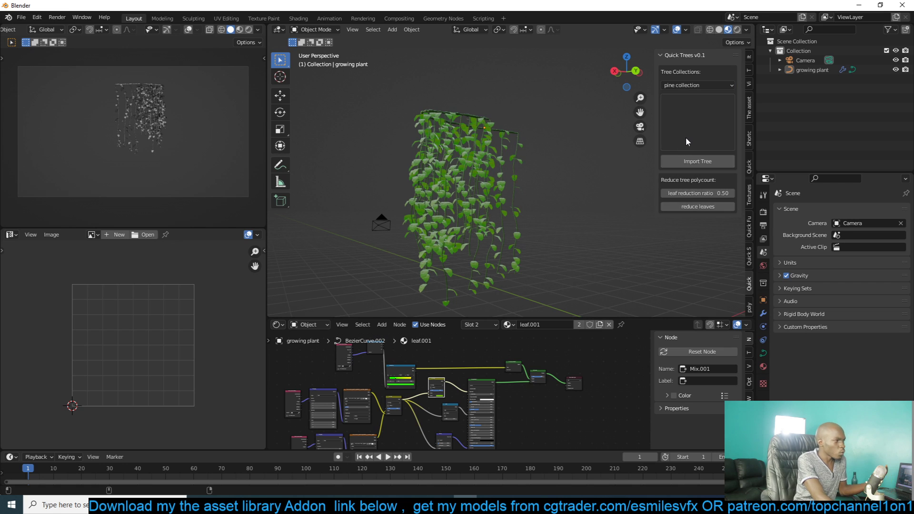
left_click(686, 139)
- Import the palm-like plant with spreading fronds from grass_collection with Quick Trees
left_click(692, 83)
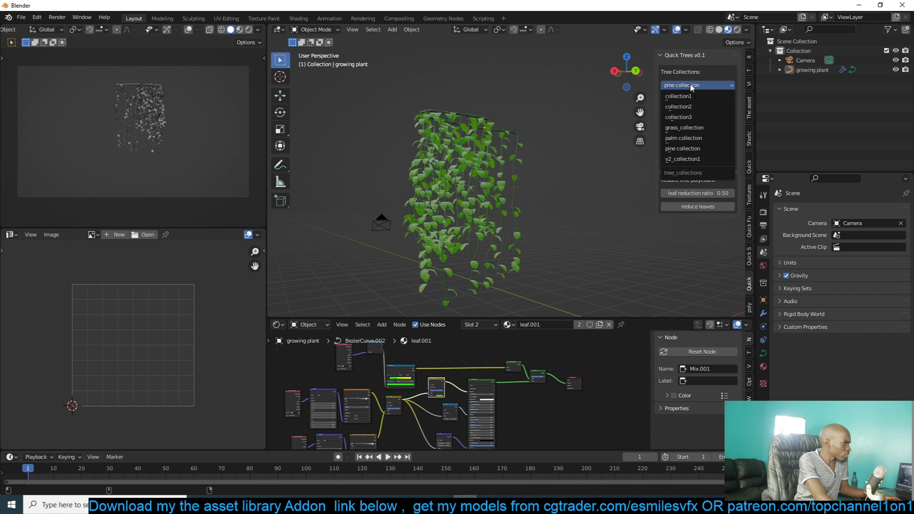
left_click(676, 127)
left_click(692, 137)
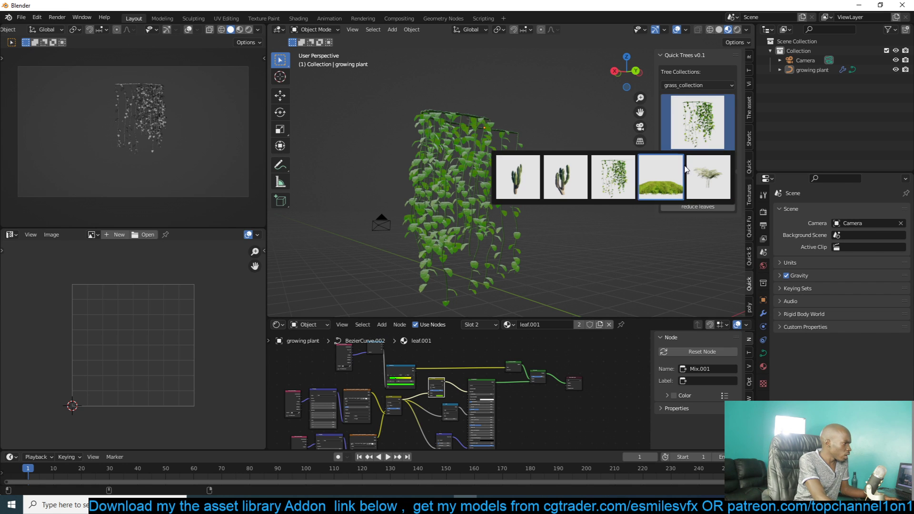
left_click(700, 176)
left_click(705, 166)
middle_click_drag(482, 223, 438, 229)
left_click(480, 214)
scroll(425, 226, "up", 1)
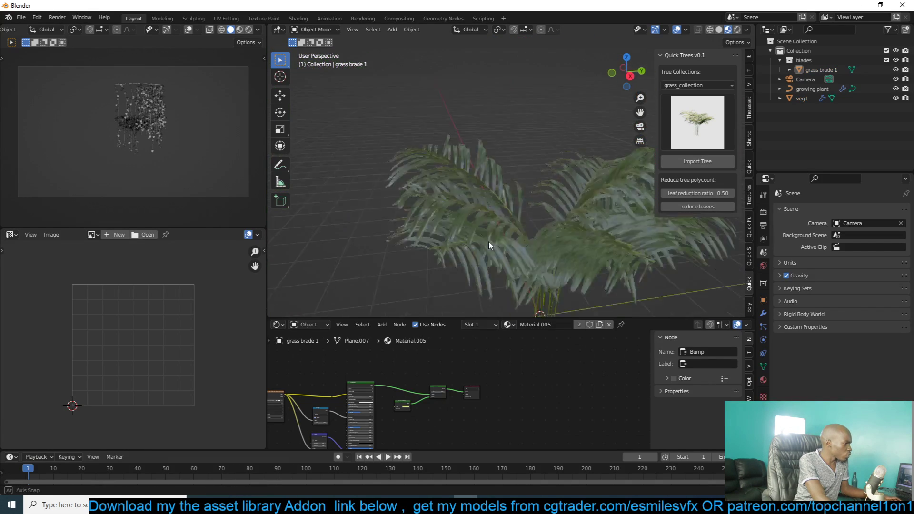
- Set the veg1 plant's blade count to 10 in its modifier and hide the viewport overlays
middle_click_drag(490, 242, 438, 233)
left_click(438, 232)
left_click(763, 313)
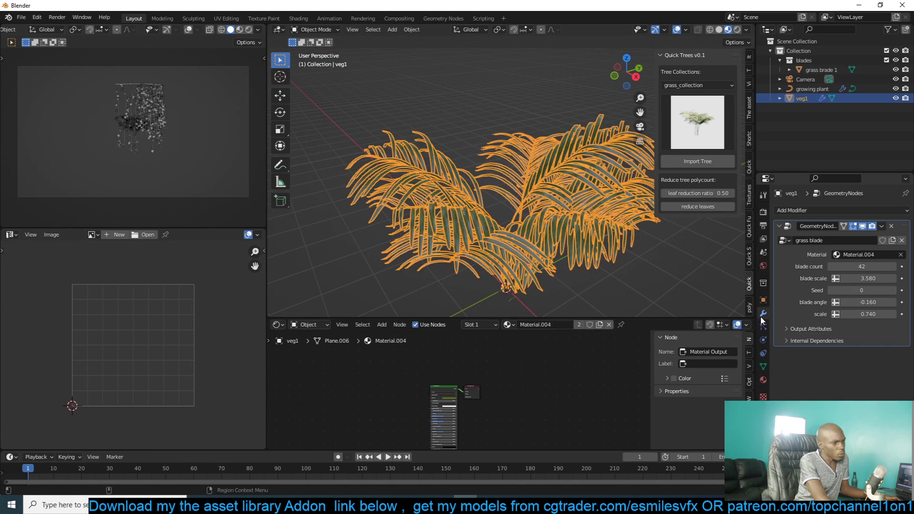
left_click_drag(866, 269, 828, 268)
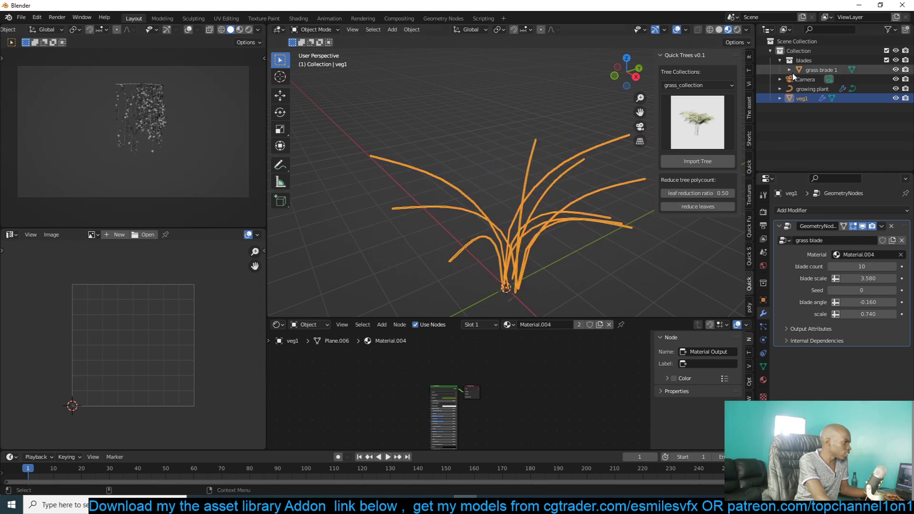
left_click(677, 30)
middle_click_drag(594, 117, 613, 129)
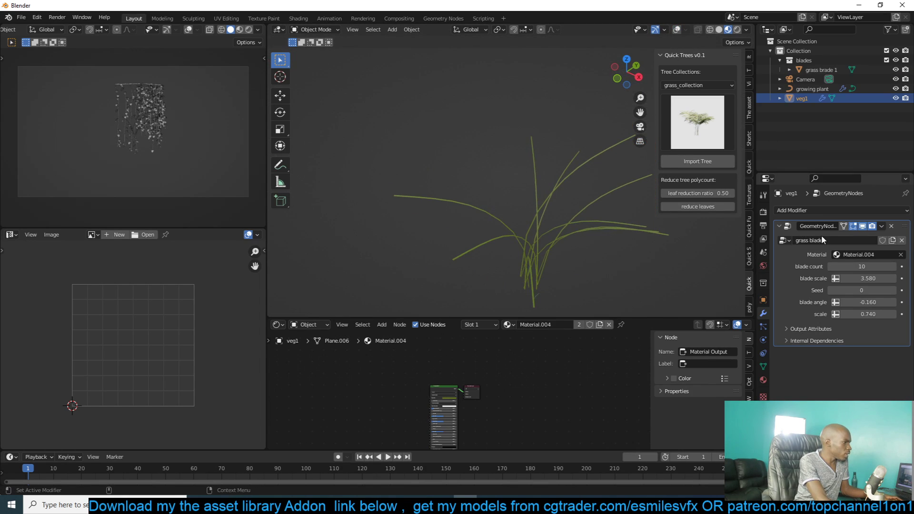
- Raise the veg1 plant's blade count and adjust its blade scale in the grass blade modifier
left_click_drag(862, 266, 900, 265)
middle_click_drag(464, 176, 523, 200)
mouse_move(863, 278)
left_mouse_down()
mouse_move(843, 278)
mouse_move(862, 278)
left_mouse_up()
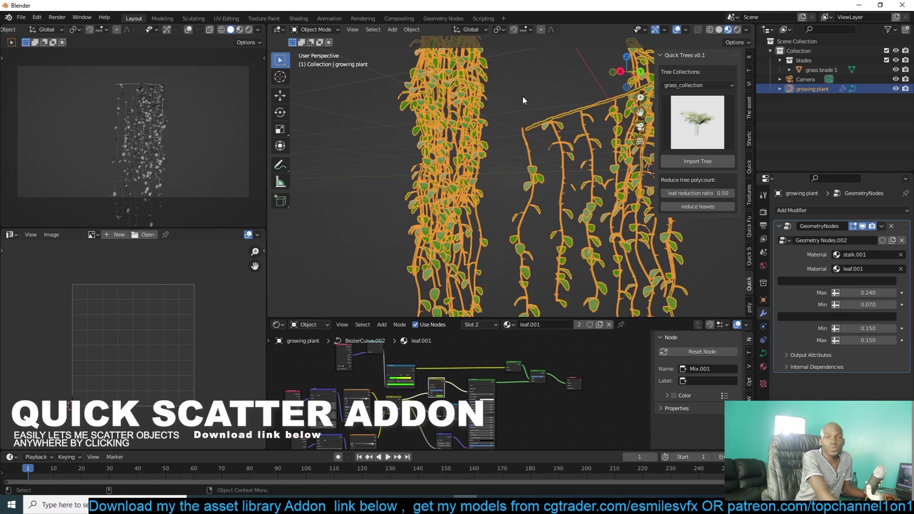
- Delete the growing plant and add a Bezier curve to the scene
key("Delete")
middle_click_drag(522, 95, 485, 127)
key("shift+a")
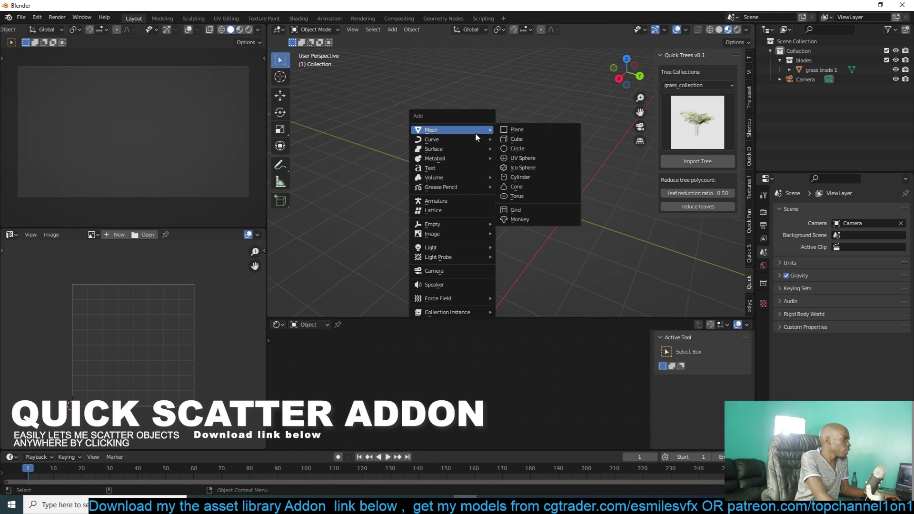
mouse_move(470, 139)
left_click(519, 140)
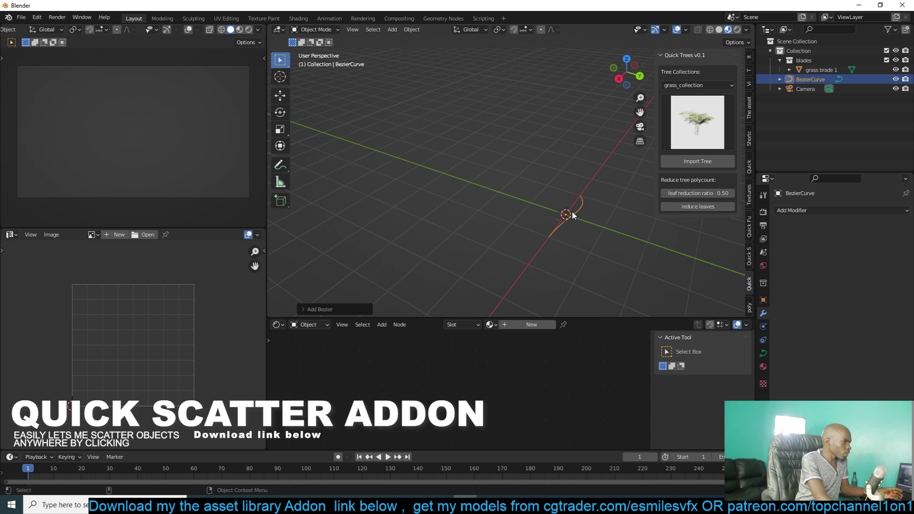
- In the Bezier curve's Edit Mode, draw two freehand curve strokes across the grid
key("Tab")
mouse_move(386, 204)
left_mouse_down()
mouse_move(601, 71)
mouse_move(570, 99)
left_mouse_up()
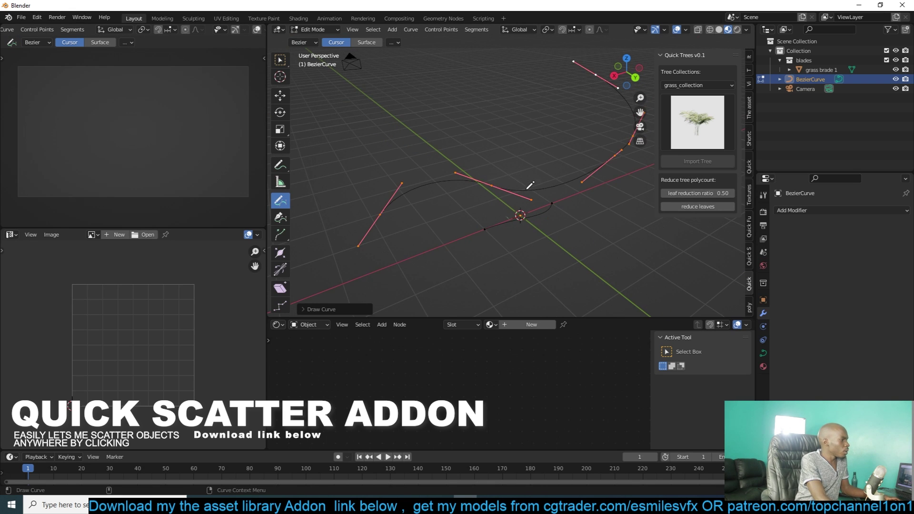
mouse_move(528, 205)
middle_mouse_down()
mouse_move(505, 154)
mouse_move(528, 149)
middle_mouse_up()
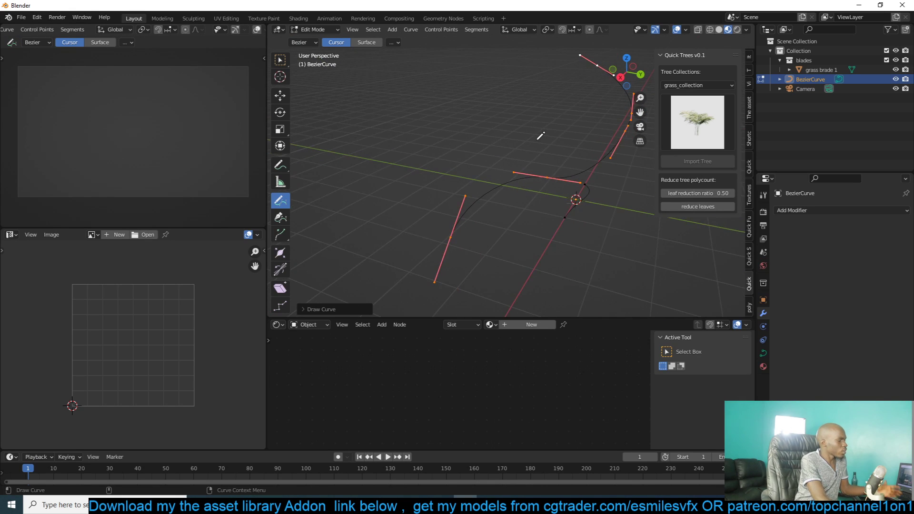
left_click_drag(380, 170, 543, 160)
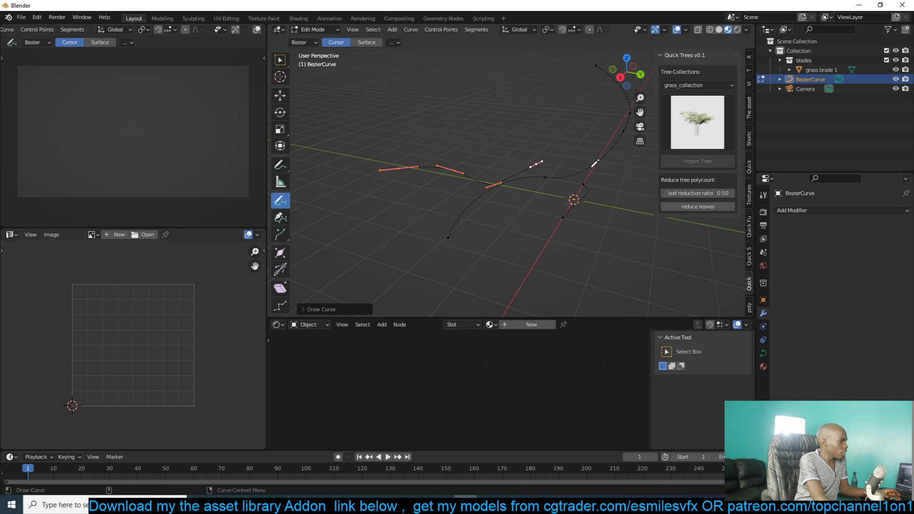
- Delete all control points of the Bezier curve, including the default segment and the drawn strokes
key("x")
key("x")
key("a")
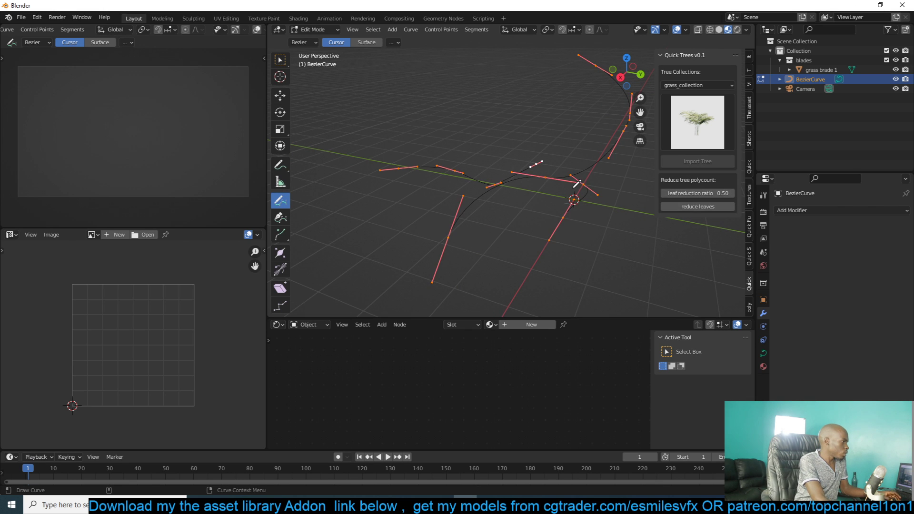
key("x")
left_click(576, 184)
- Draw one long freehand curve across the grid near the origin and return to Object Mode
left_click_drag(380, 180, 670, 191)
key("Tab")
mouse_move(499, 210)
middle_mouse_down()
mouse_move(419, 177)
mouse_move(501, 173)
mouse_move(305, 153)
middle_mouse_up()
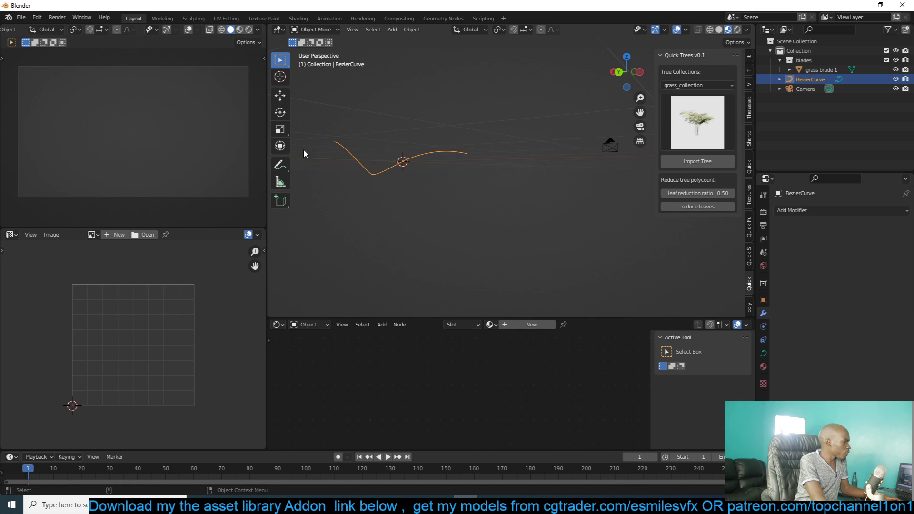
- Annotate the hanging strands as freehand vertical strokes running down from the curve
left_click(281, 166)
left_click_drag(338, 151, 341, 239)
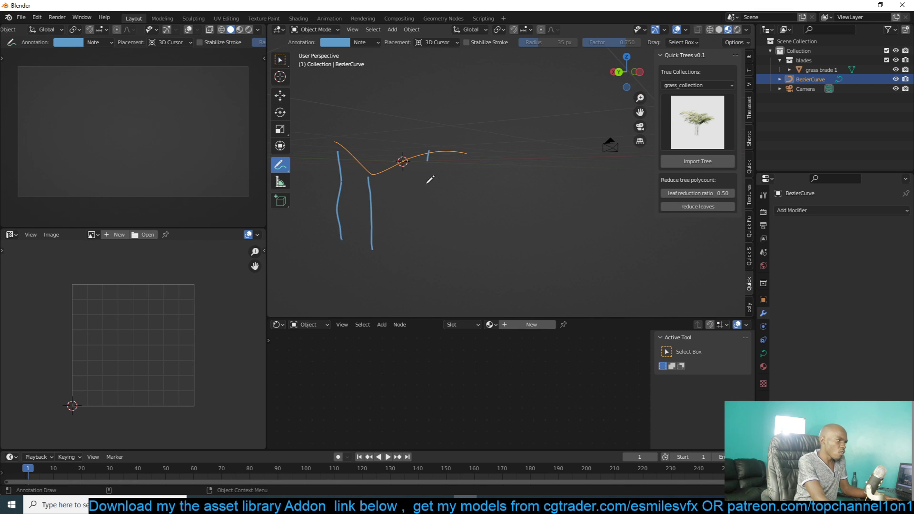
left_click_drag(430, 180, 435, 254)
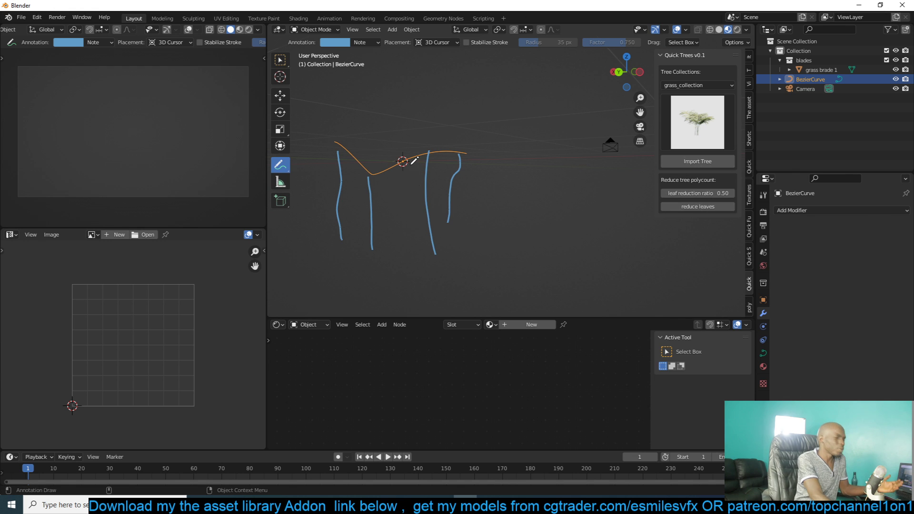
key("alt+Tab")
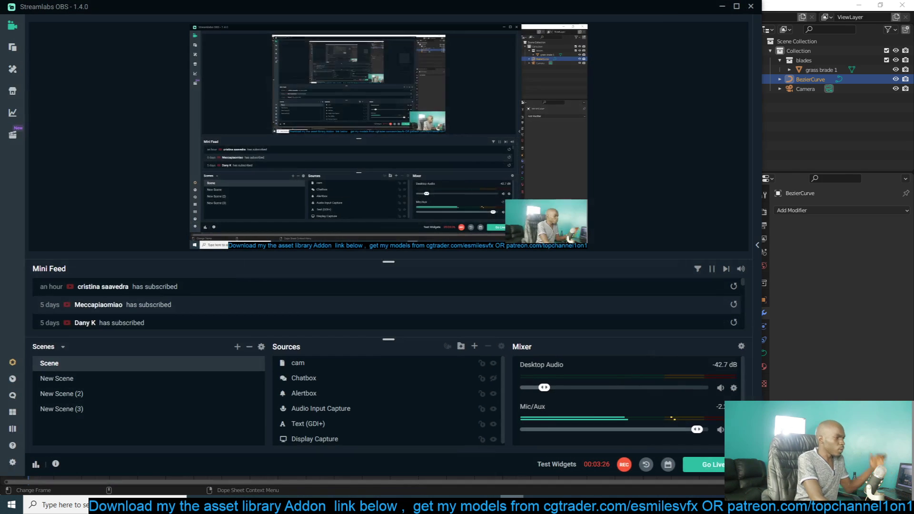
key("alt+Tab")
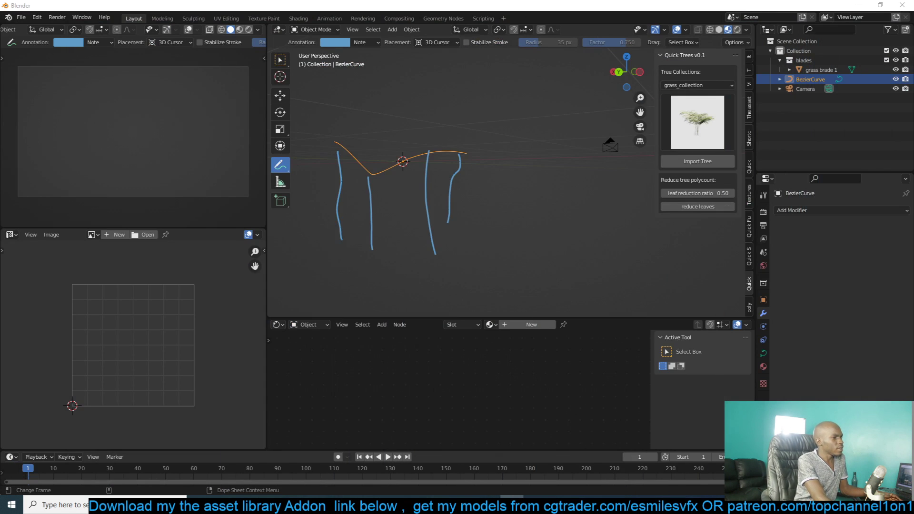
left_click_drag(462, 146, 444, 243)
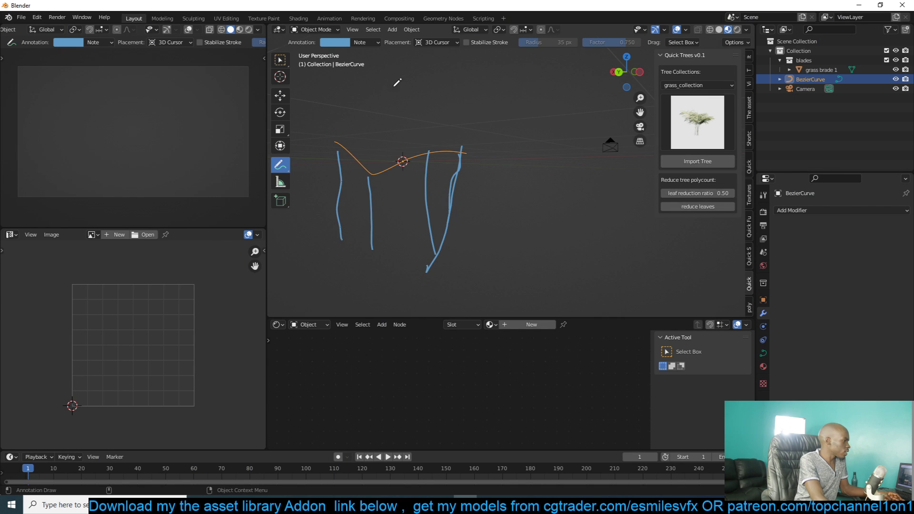
- Remove the annotation strokes and switch to the Move tool
left_click(362, 43)
left_click(427, 82)
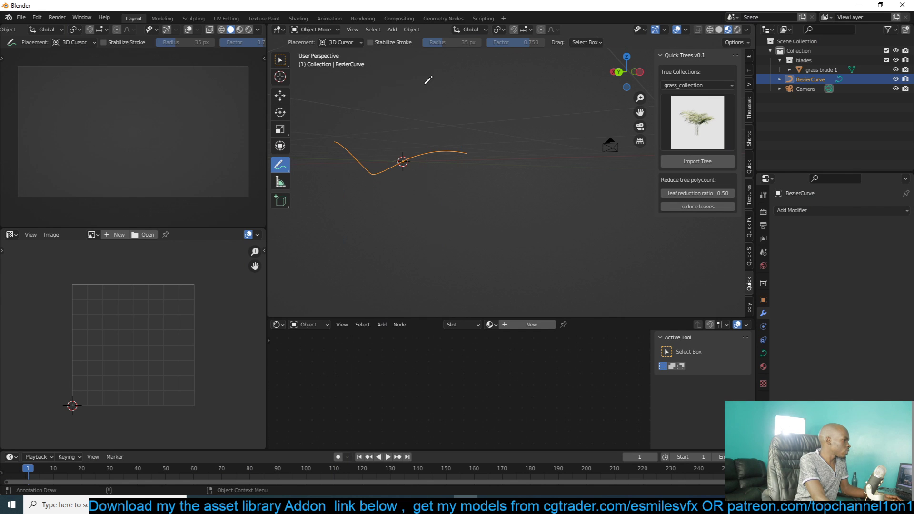
left_click(280, 95)
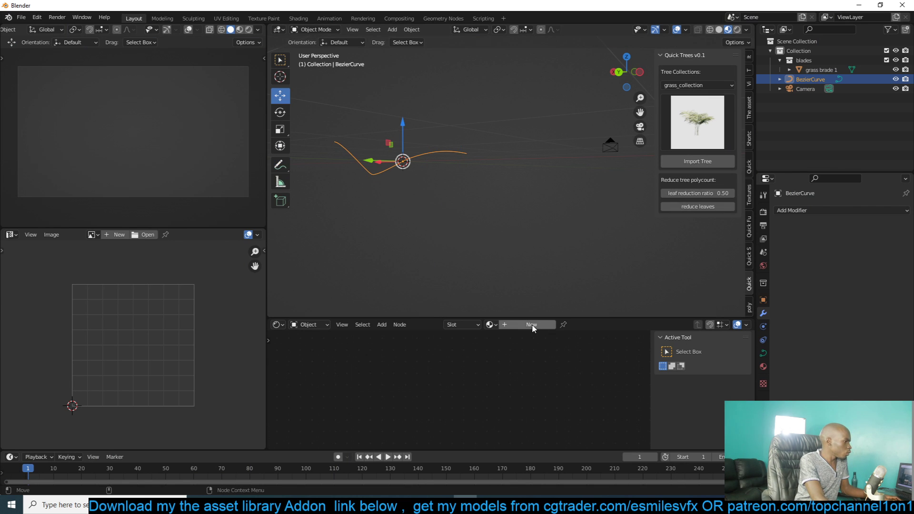
- Open the Geometry Nodes workspace, enlarge the node editor, and create a new node tree for the BezierCurve
left_click(443, 18)
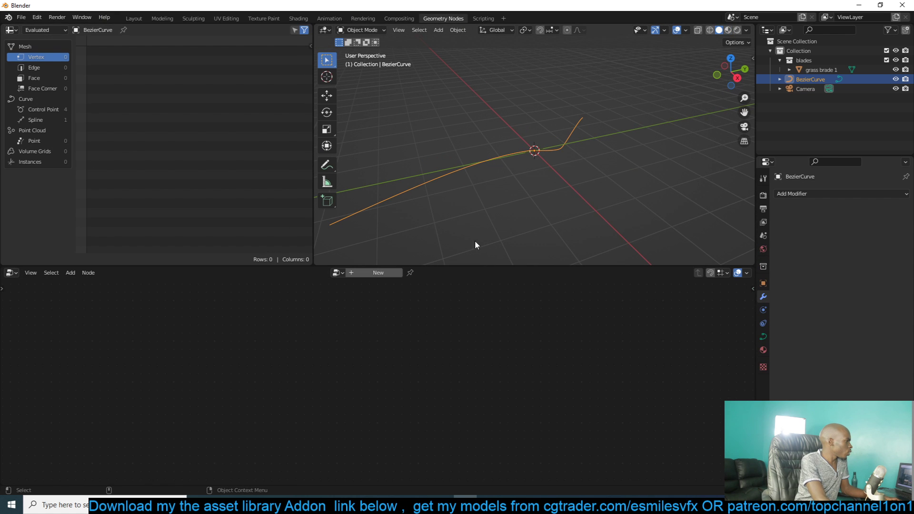
left_click_drag(488, 267, 505, 184)
middle_click_drag(522, 136, 567, 95)
left_click(378, 190)
scroll(437, 320, "up", 5)
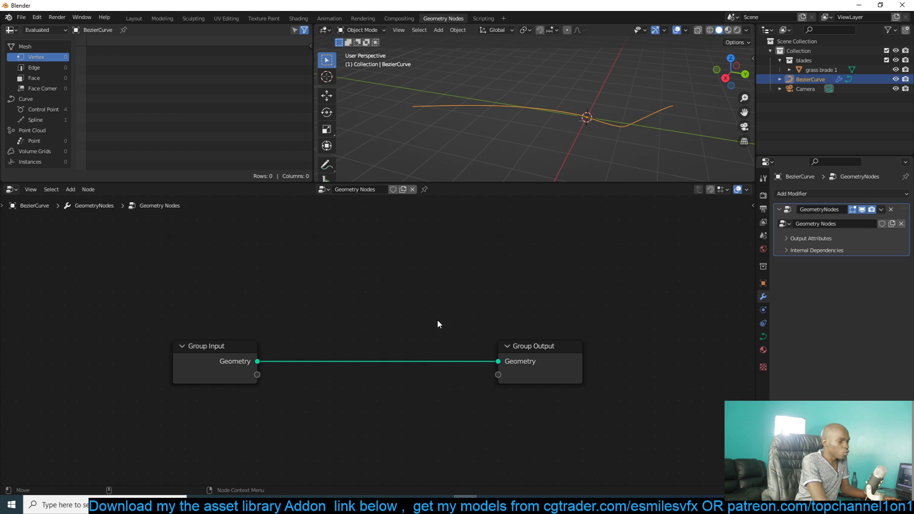
- Move the Group Output node farther from the Group Input node to make room between them
middle_click_drag(420, 320, 269, 289)
left_click_drag(389, 316, 604, 293)
scroll(596, 111, "down", 1)
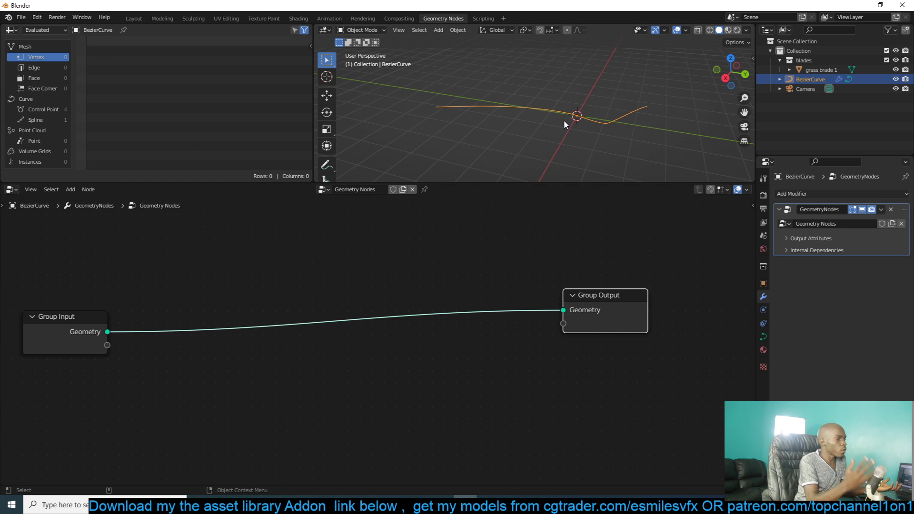
- Insert a Curve to Points node on the link between Group Input and Group Output
left_click(258, 270)
key("shift+a")
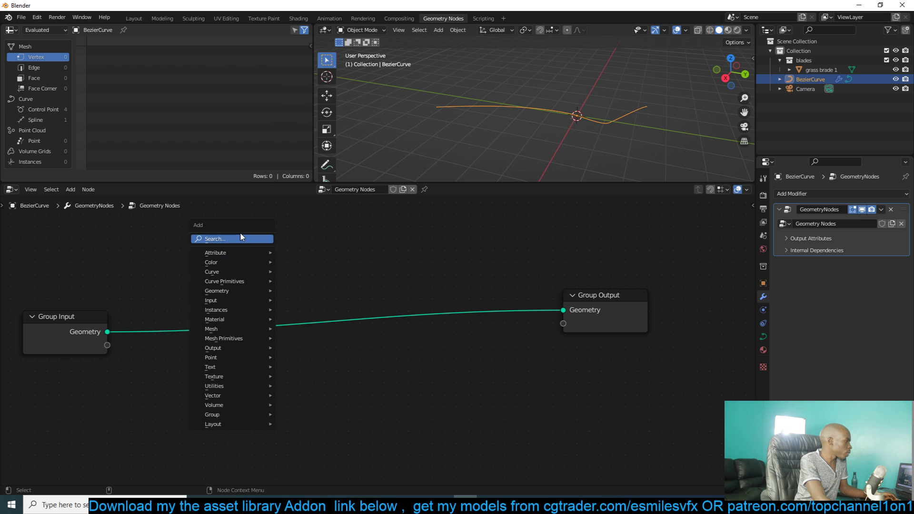
left_click(224, 238)
type("to")
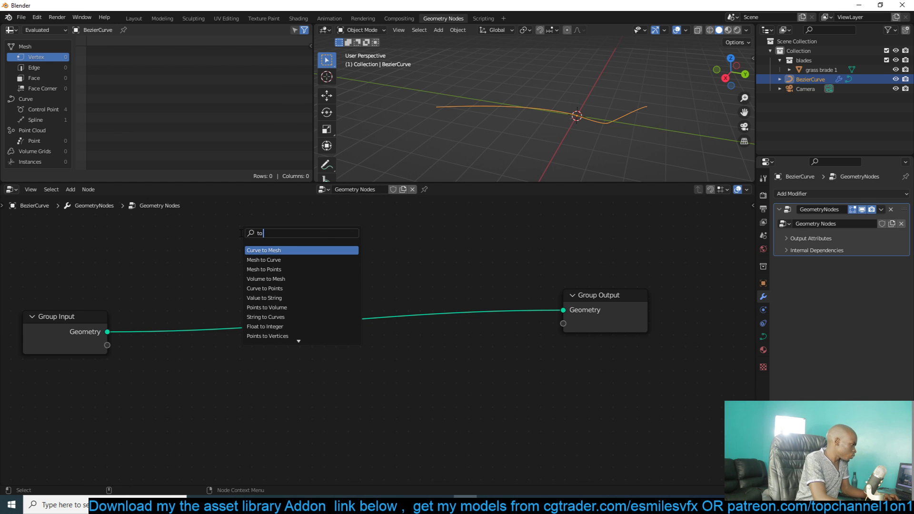
type(" po")
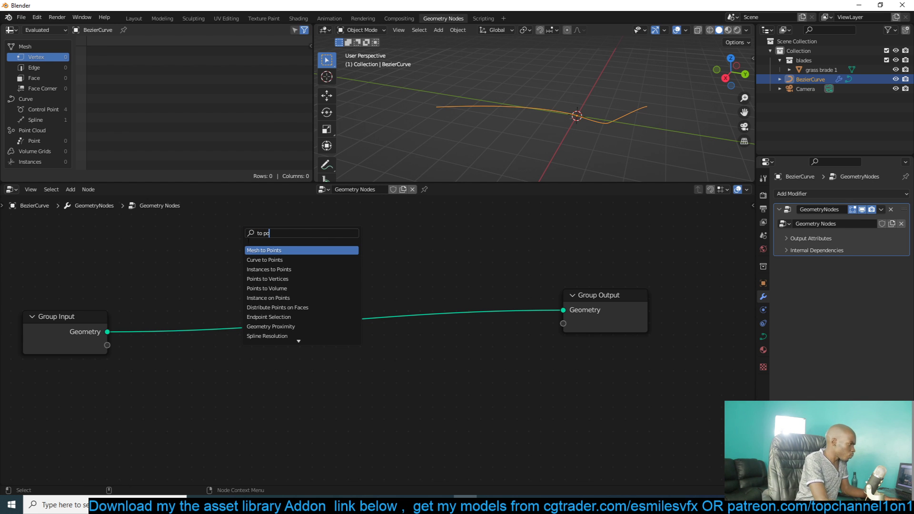
left_click(279, 261)
left_click(294, 306)
scroll(536, 153, "up", 1)
middle_click_drag(536, 153, 541, 123)
- Set the Curve to Points count to 5 and move the node slightly up toward the Group Input
left_click_drag(305, 382, 294, 382)
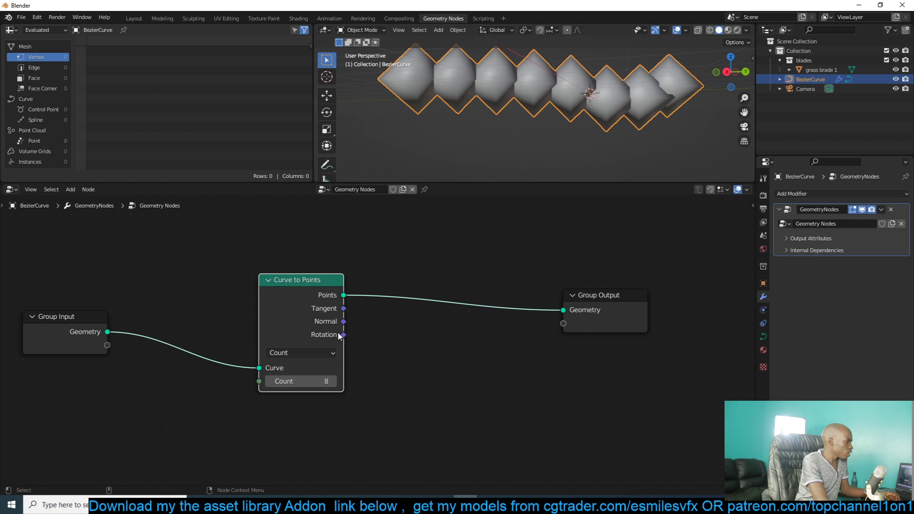
left_click_drag(304, 283, 343, 274)
mouse_move(359, 374)
left_mouse_down("shift")
mouse_move(339, 374)
mouse_move(401, 374)
mouse_move(347, 374)
left_mouse_up("shift")
left_click_drag(336, 269, 275, 254)
scroll(476, 119, "down", 2)
middle_click_drag(490, 76, 457, 100)
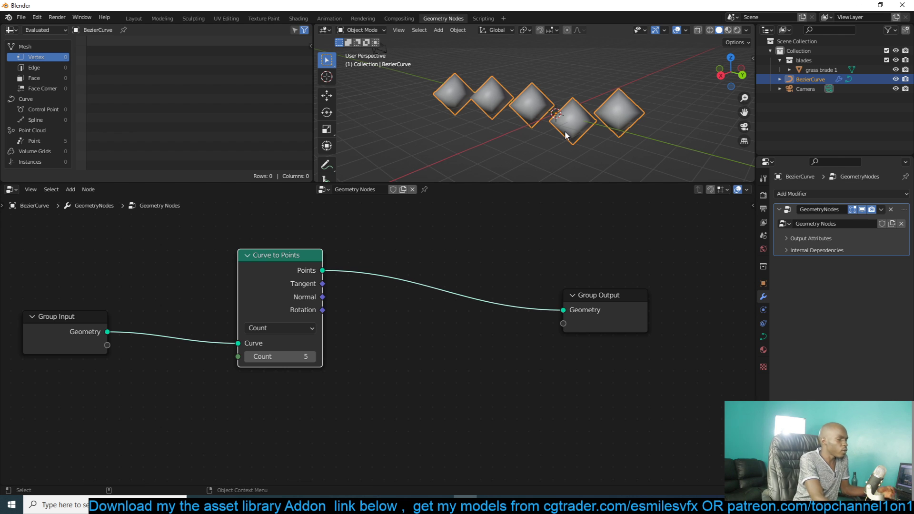
- Add a Mesh Line node below the Curve to Points node
scroll(443, 367, "down", 3)
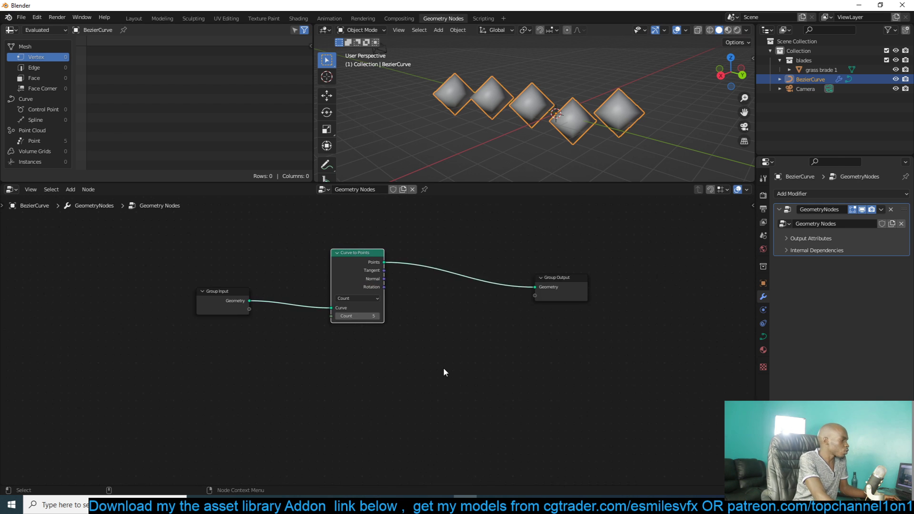
scroll(429, 349, "up", 2)
key("shift+a")
mouse_move(288, 337)
left_click(288, 298)
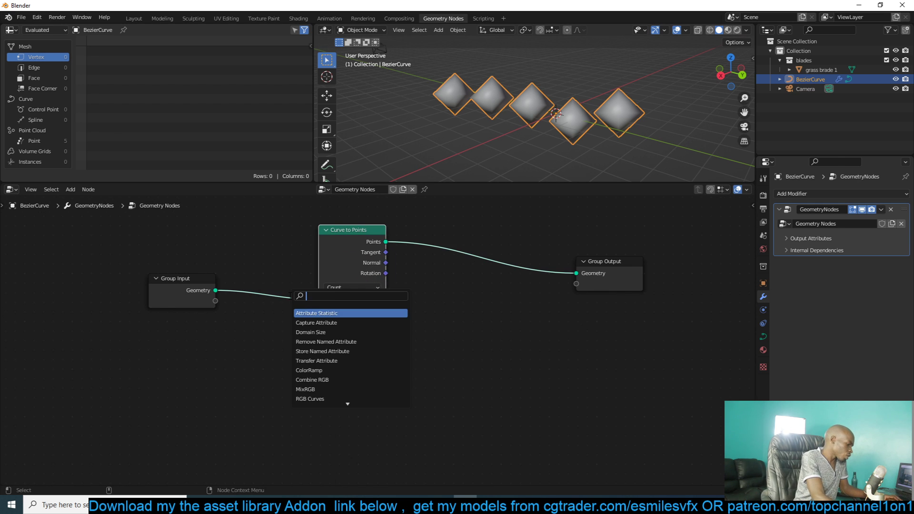
type("me")
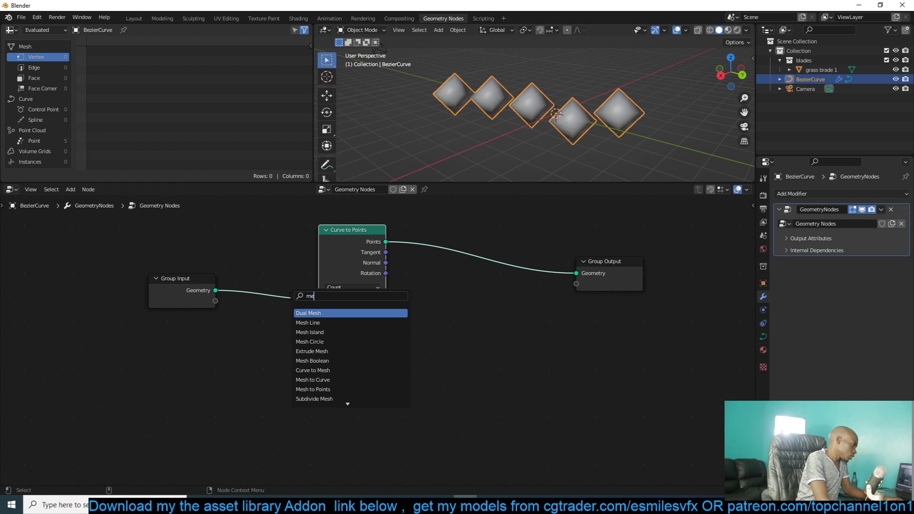
left_click(307, 323)
- Remove the Viewer node and route the Mesh Line's Mesh output to the Group Output to preview the line
left_click(272, 342, "ctrl+shift")
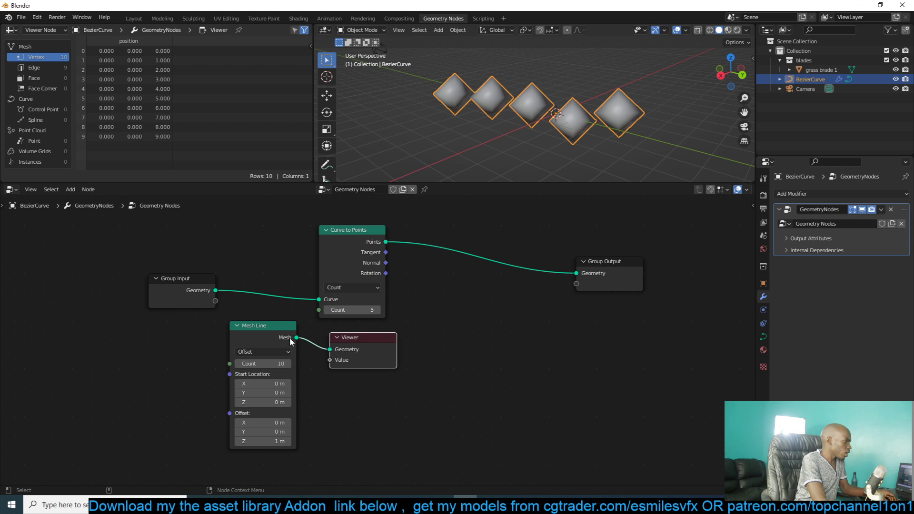
key("x")
left_click(289, 335, "ctrl+shift")
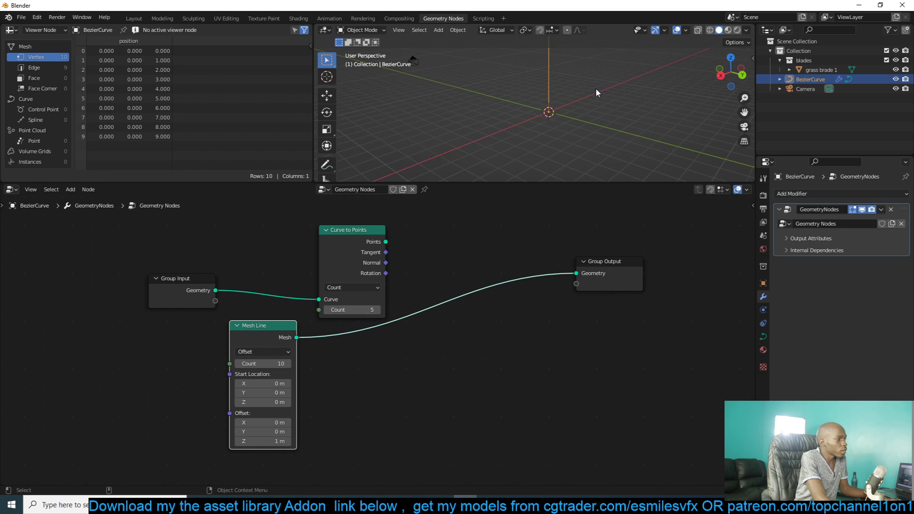
middle_click_drag(595, 88, 574, 117)
middle_click_drag(368, 409, 397, 404)
- Try smaller and negative Z offsets on the Mesh Line, ending at -0.19 m, and return the offset to 1 m
scroll(428, 385, "up", 3)
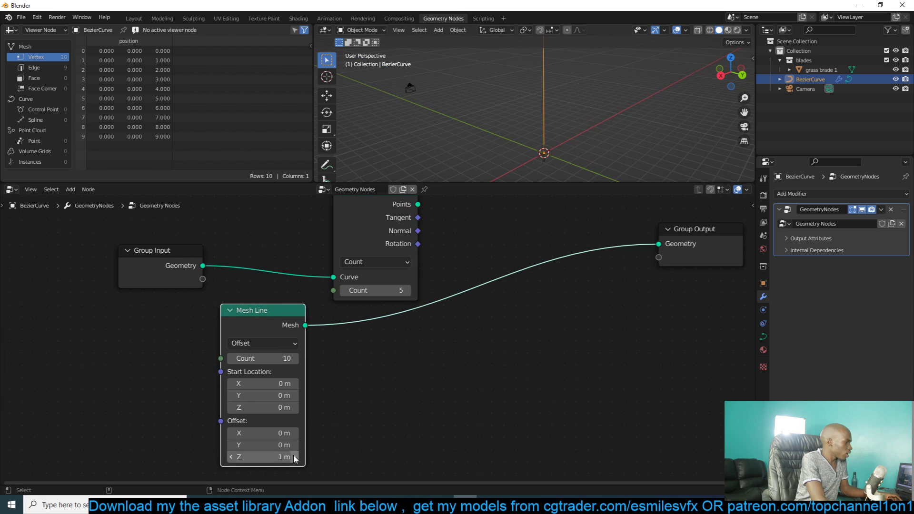
left_click_drag(293, 458, 265, 456, "shift")
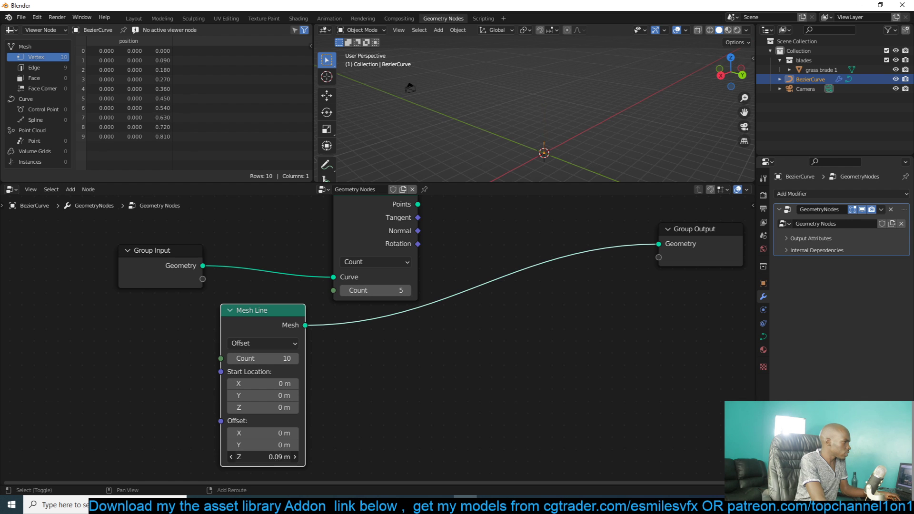
left_click(273, 455)
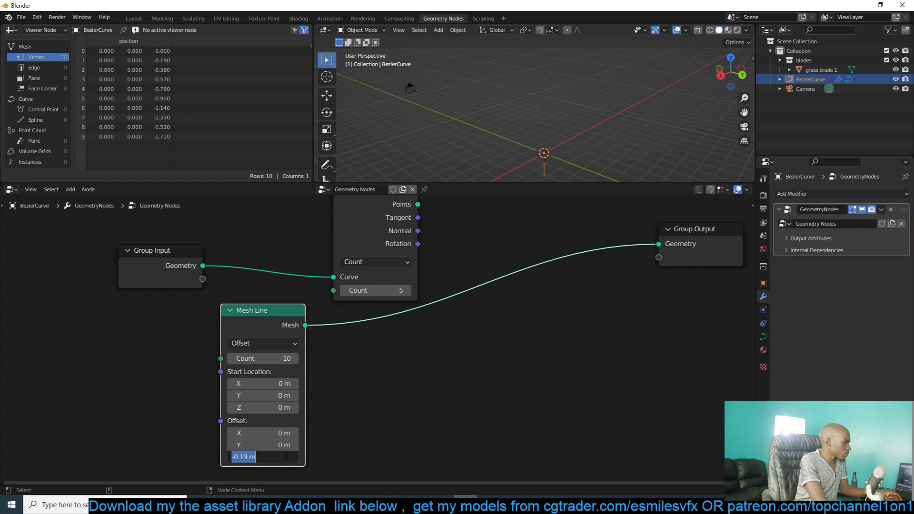
type("1")
key("Return")
middle_click_drag(307, 435, 351, 408)
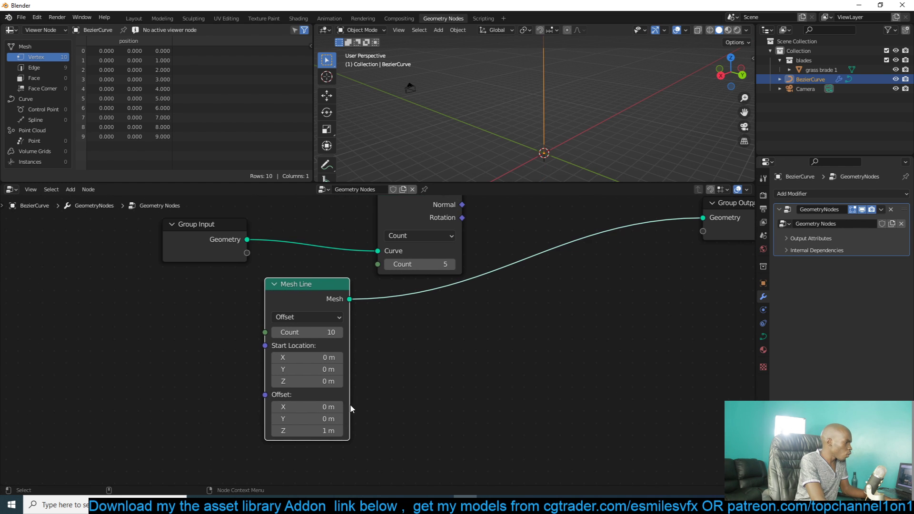
- Set the Mesh Line's Z offset to -1 m so the line runs downward
left_click(325, 431)
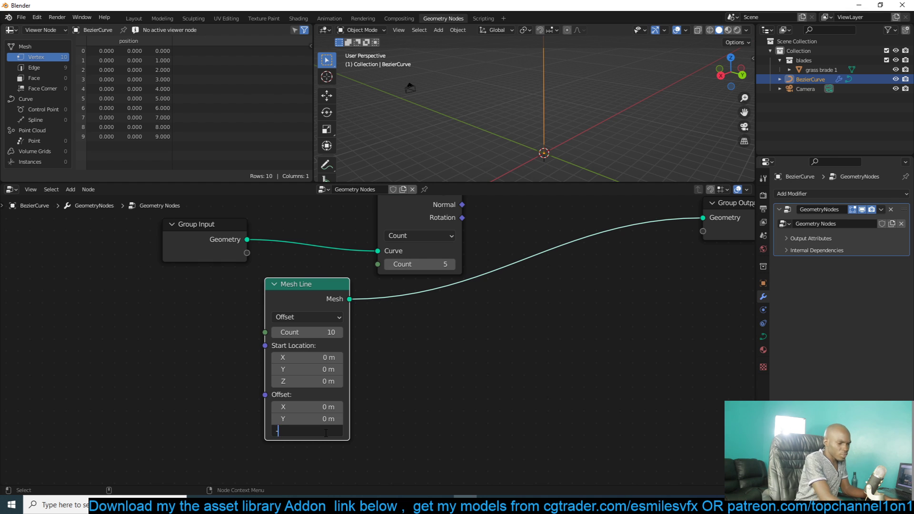
type("-1")
key("Return")
scroll(481, 345, "down", 1)
scroll(586, 103, "down", 2)
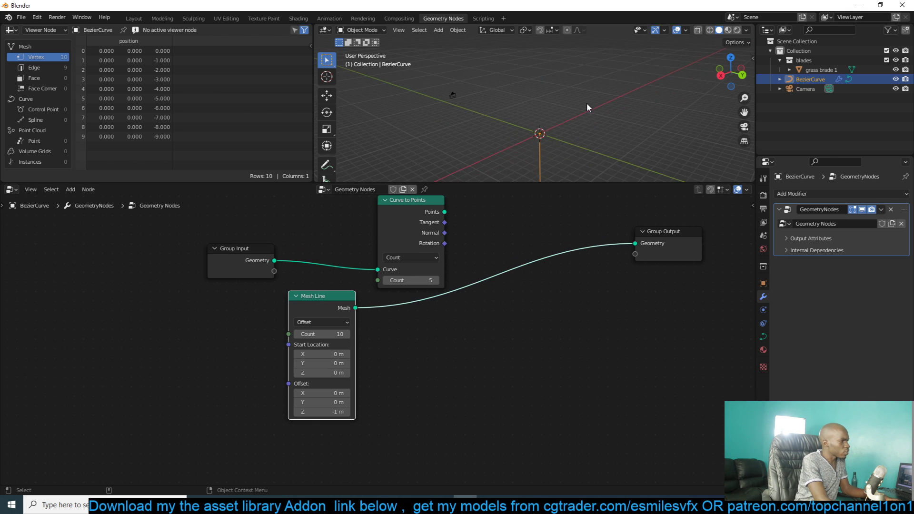
scroll(437, 410, "up", 2)
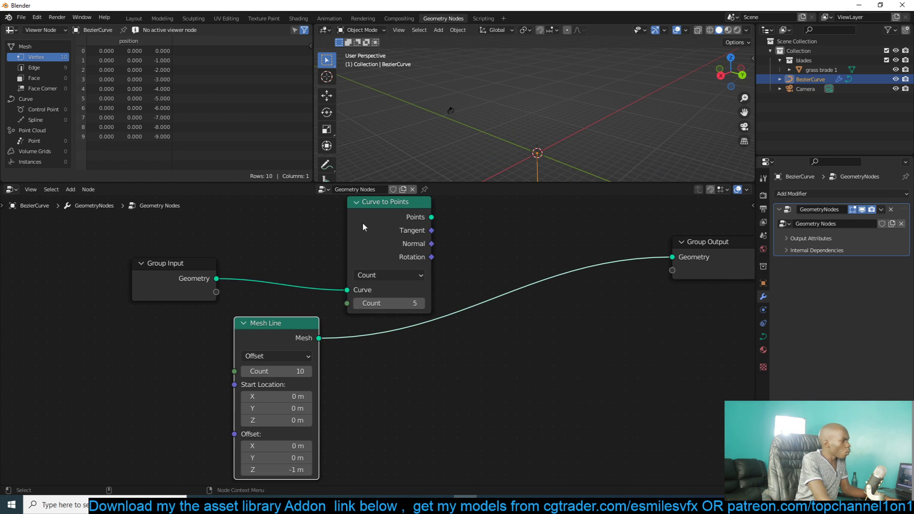
- Insert an Instance on Points node after the Mesh Line and route the Curve to Points output to the Group Output
mouse_move(427, 218)
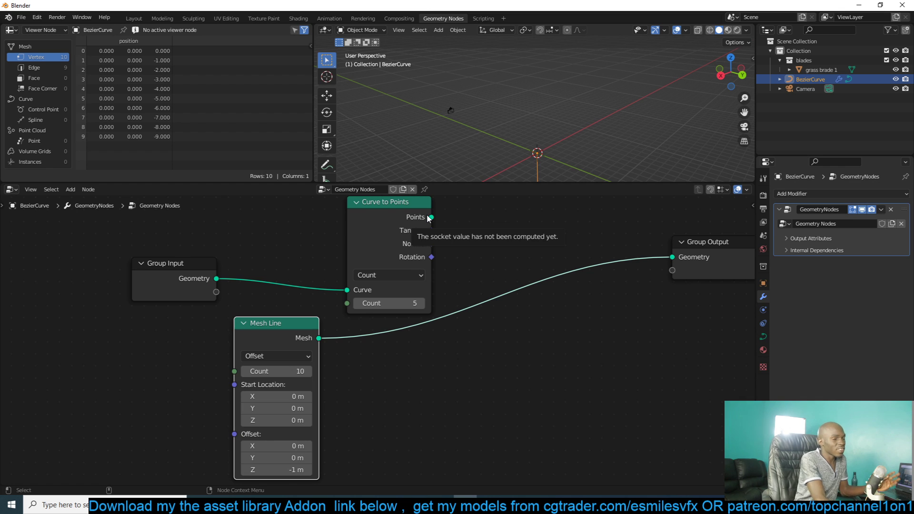
middle_click_drag(481, 237, 451, 255)
key("shift+a")
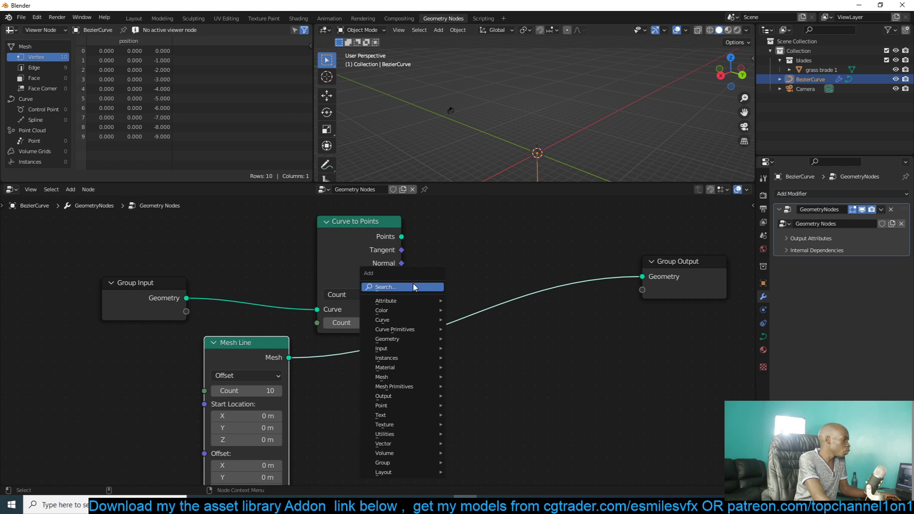
left_click(414, 284)
type("on")
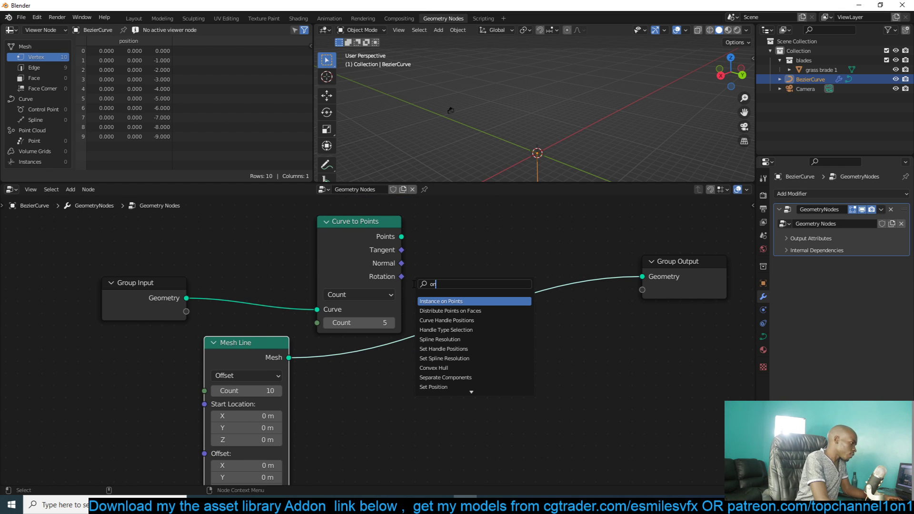
key("Return")
left_click(521, 296)
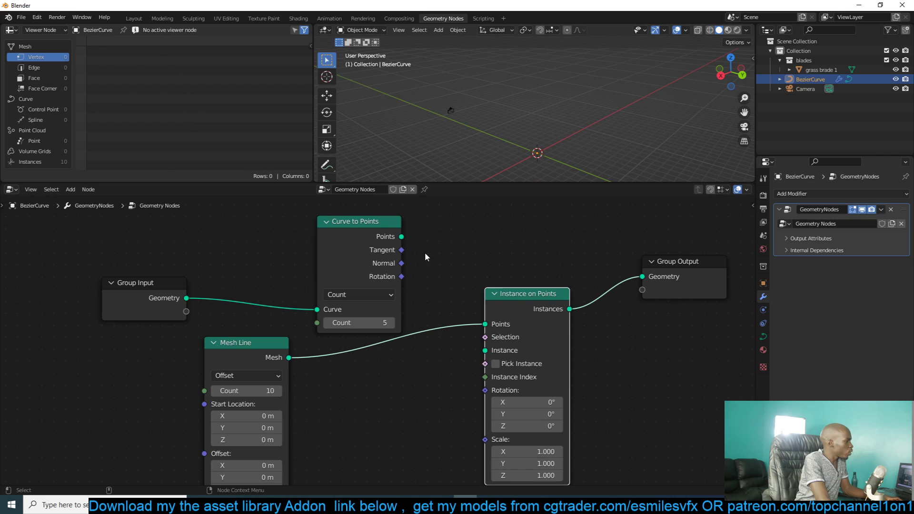
left_click(396, 238, "ctrl+shift")
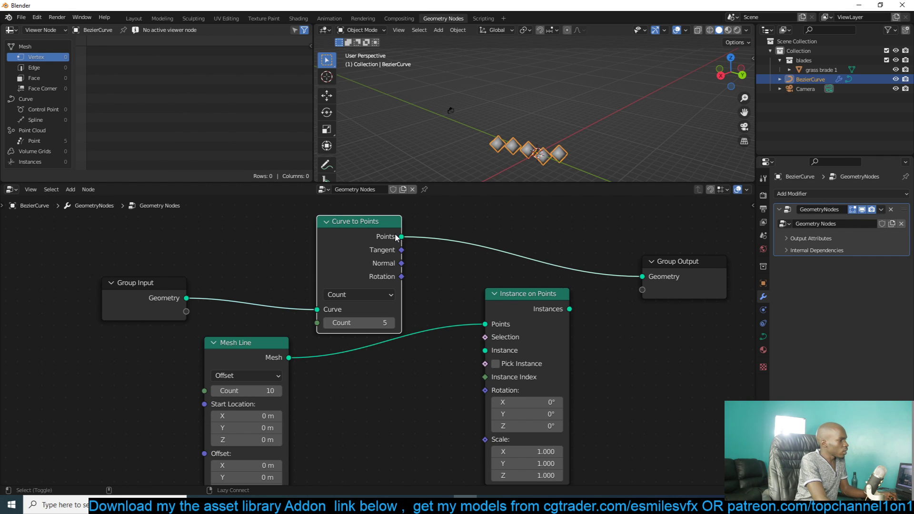
- Start the Shortcut VUr on-screen key display in the 3D viewport
key("n")
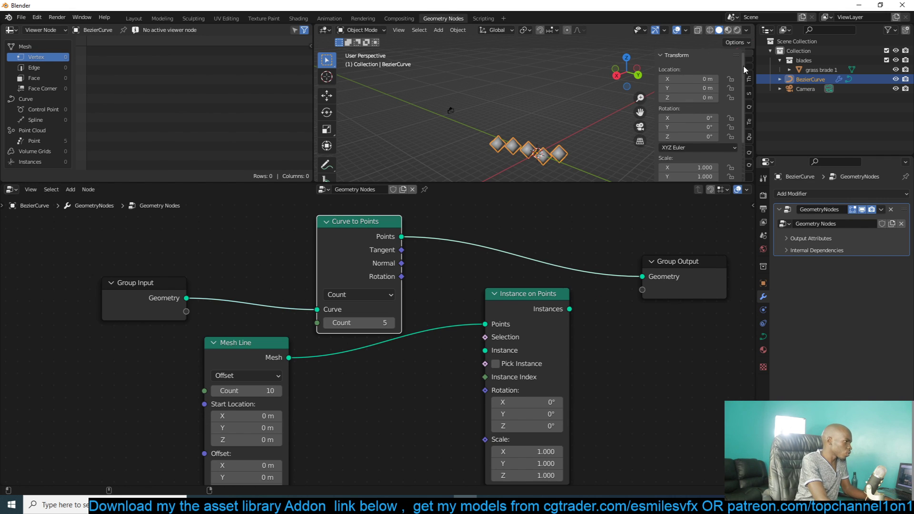
left_click(750, 81)
left_click(747, 107)
key("n")
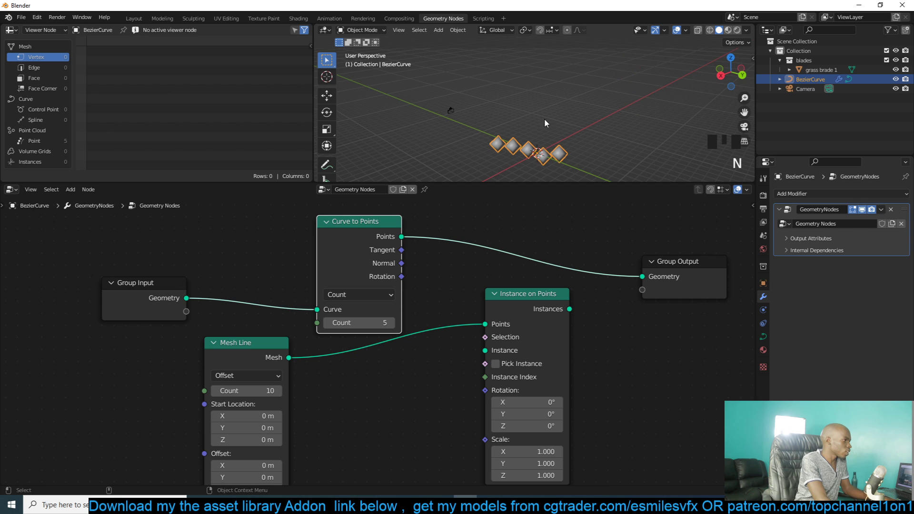
- Feed Curve to Points into Instance on Points' Points input and Mesh Line into its Instance input, and send the instances to Group Output
scroll(474, 282, "up", 2)
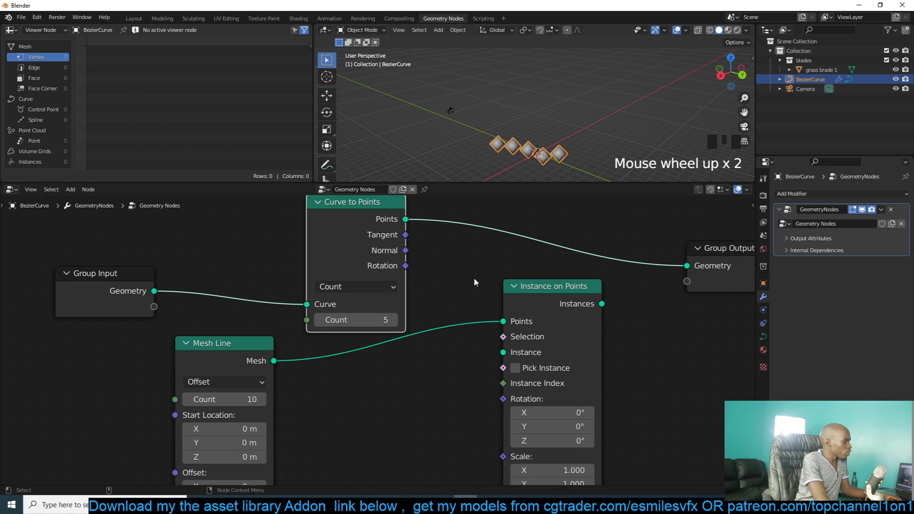
left_click_drag(405, 219, 503, 321)
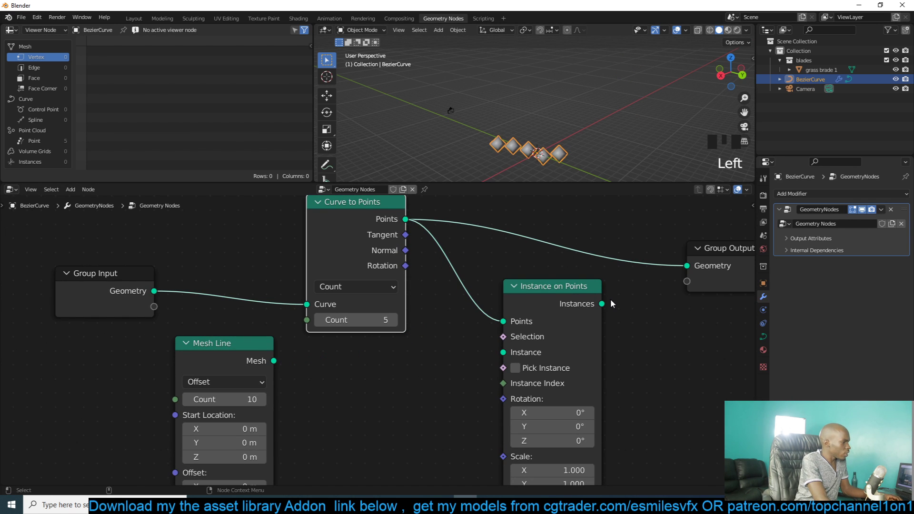
left_click(251, 356, "alt")
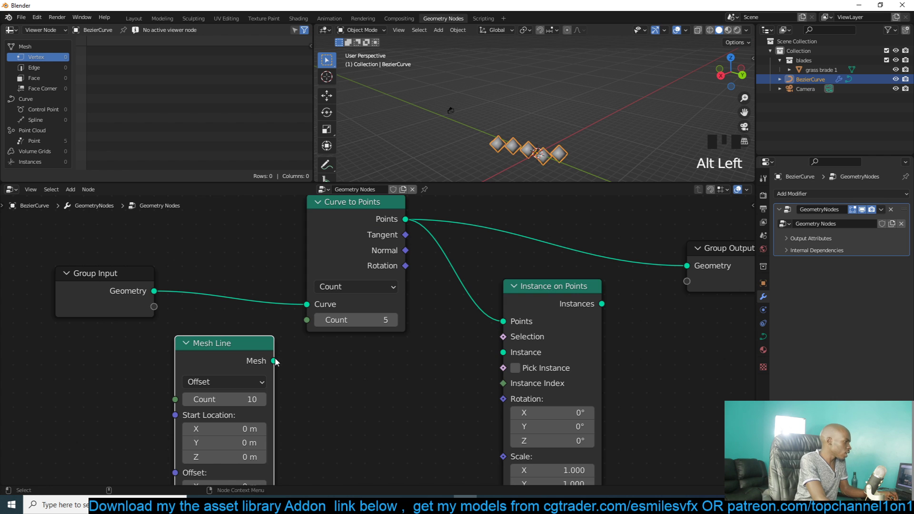
left_click_drag(276, 362, 505, 353)
left_click(579, 286, "alt+shift")
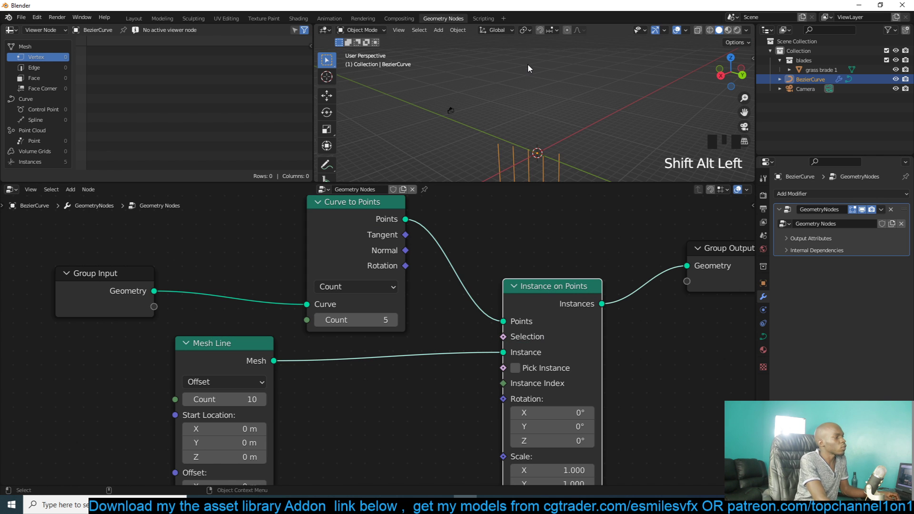
scroll(528, 66, "down", 4)
middle_click_drag(530, 69, 555, 120)
scroll(577, 119, "up", 4)
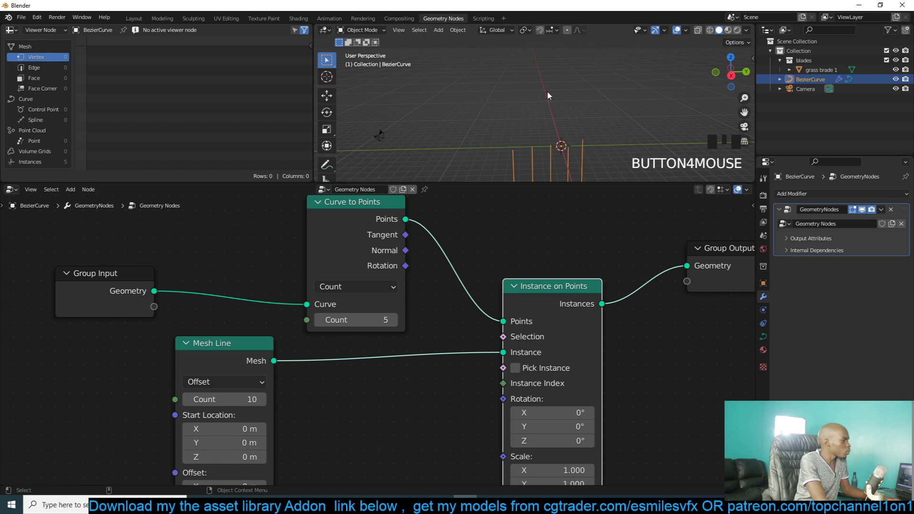
- Move the Instance on Points node down and add a Join Geometry node above it, near the Group Output
scroll(405, 323, "down", 3)
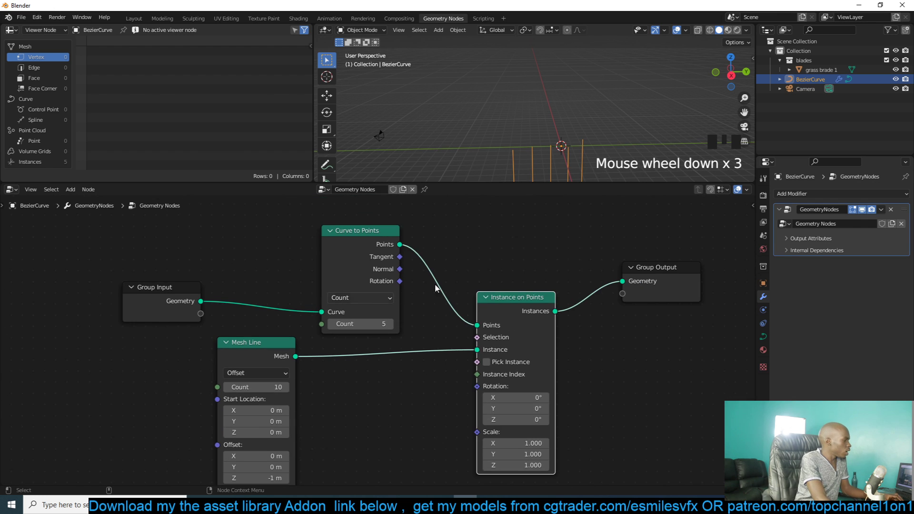
left_click_drag(535, 298, 532, 327)
key("shift+a")
left_click(555, 265)
type("joi")
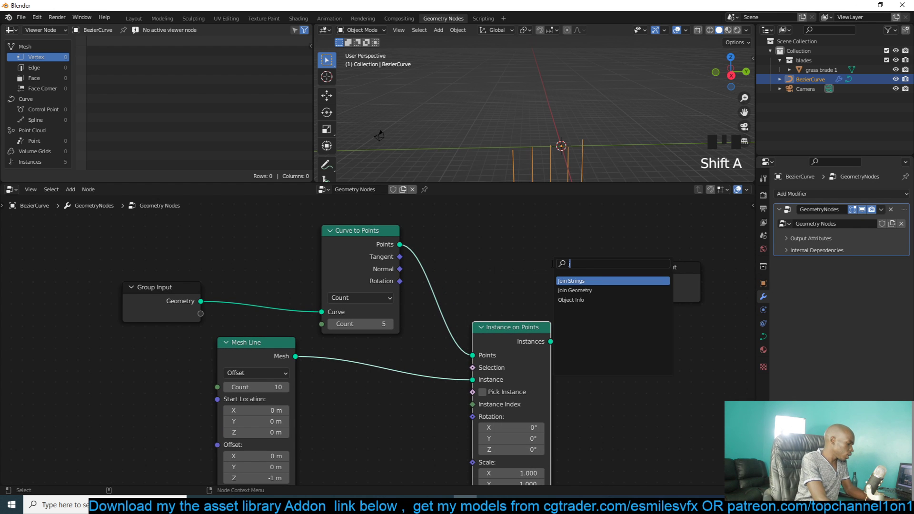
left_click(575, 290)
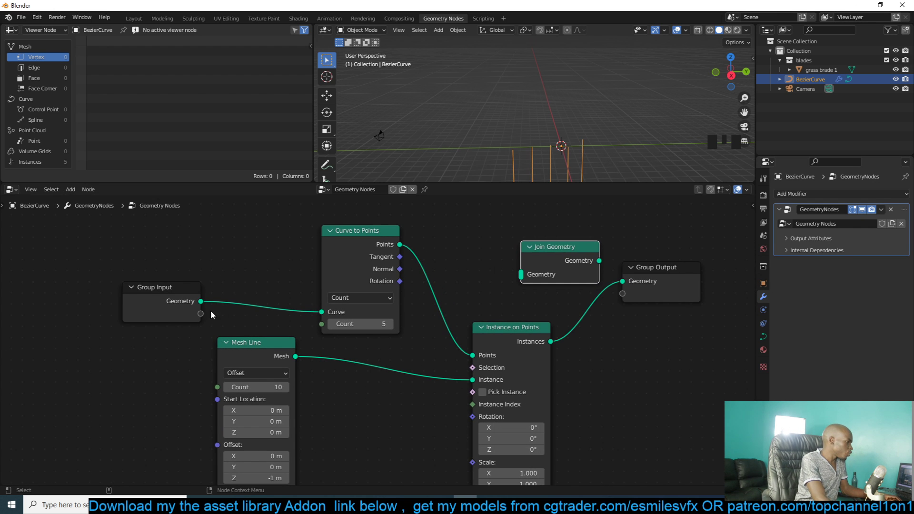
- Connect the Group Input geometry and the instances to Join Geometry, and link its output to the Group Output
left_click_drag(201, 301, 521, 274)
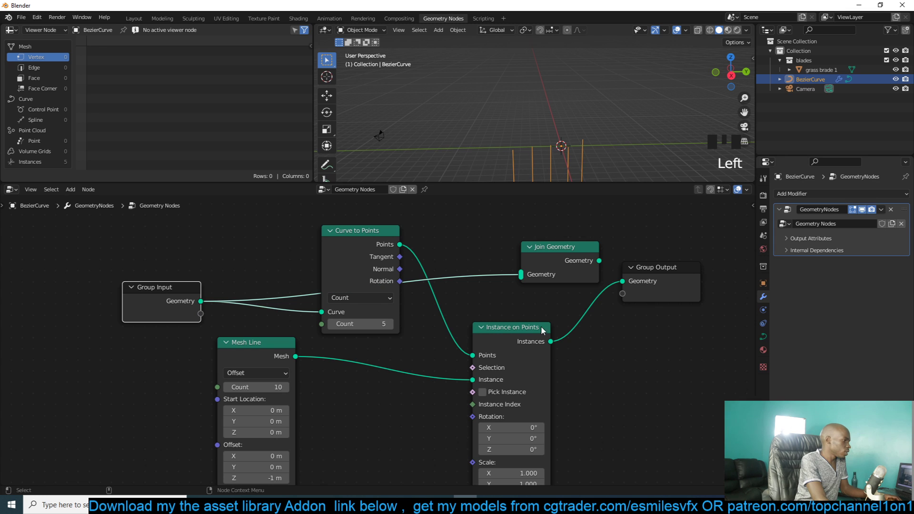
left_click_drag(550, 341, 522, 282)
left_click_drag(599, 261, 622, 281)
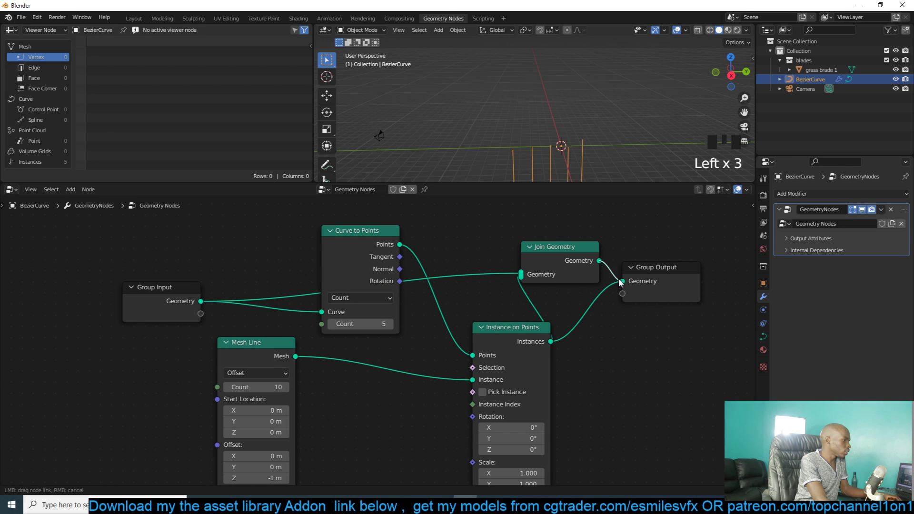
scroll(591, 149, "up", 3)
middle_click_drag(650, 94, 516, 101)
scroll(543, 174, "down", 6)
middle_click_drag(556, 155, 439, 157)
- Import the hanging vine plant from Quick Trees' grass_collection into the scene
key("n")
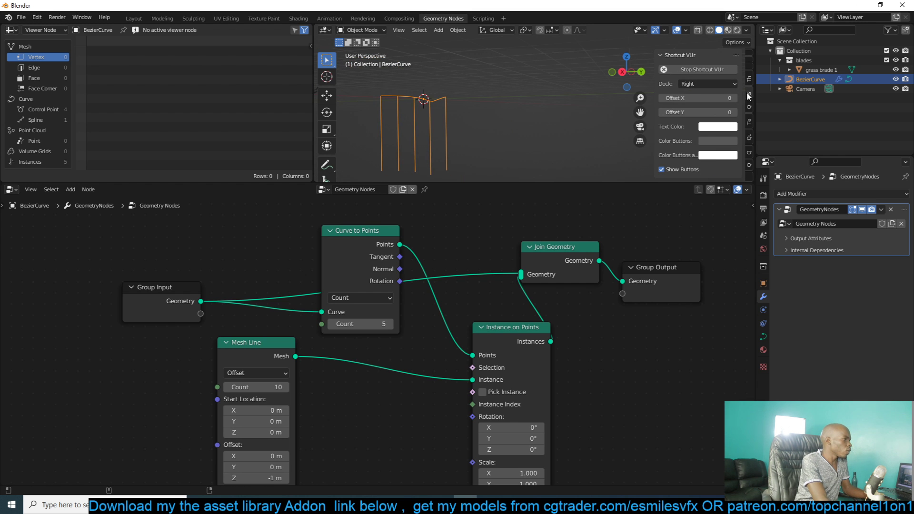
left_click(750, 139)
left_click(750, 161)
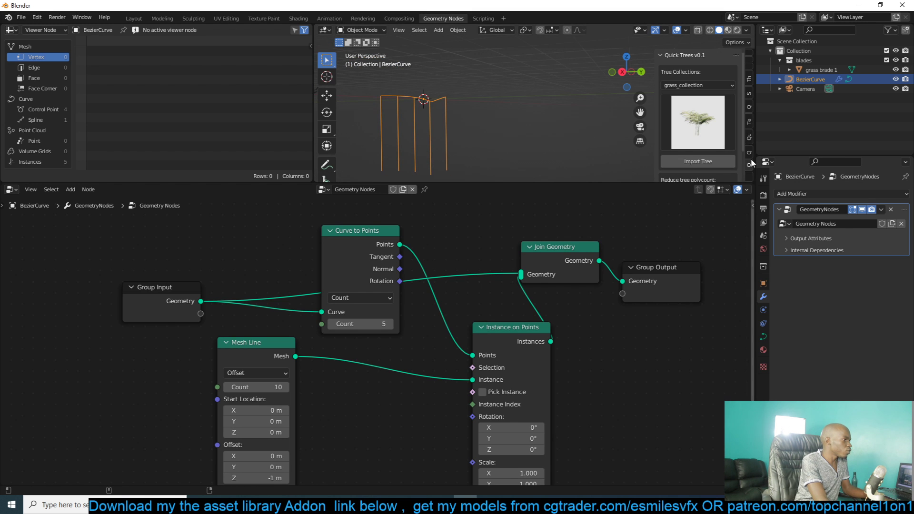
left_click(709, 136)
left_click(613, 176)
left_click(723, 161)
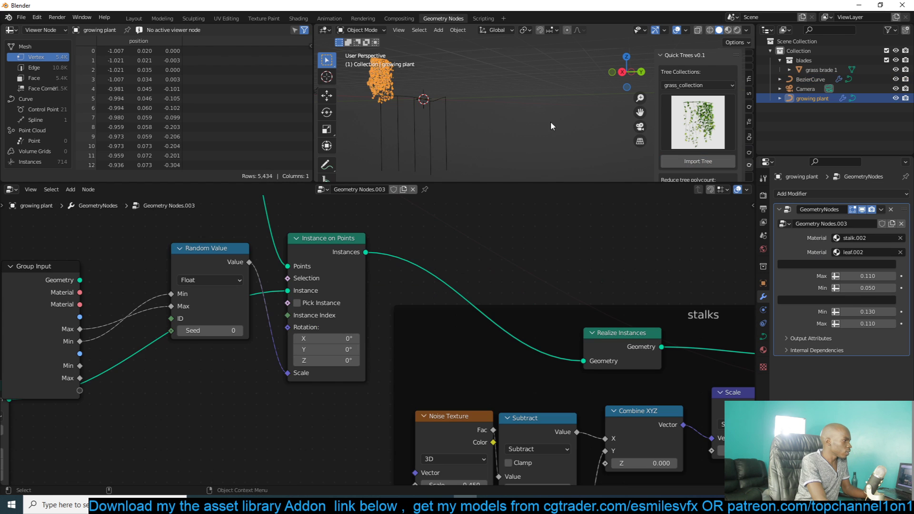
- Examine the imported plant's leaf shapes and hanging stalks from close up and at a distance, beside the Bezier curve
scroll(519, 122, "up", 5)
middle_click_drag(458, 95, 580, 123, "shift")
left_click(580, 124)
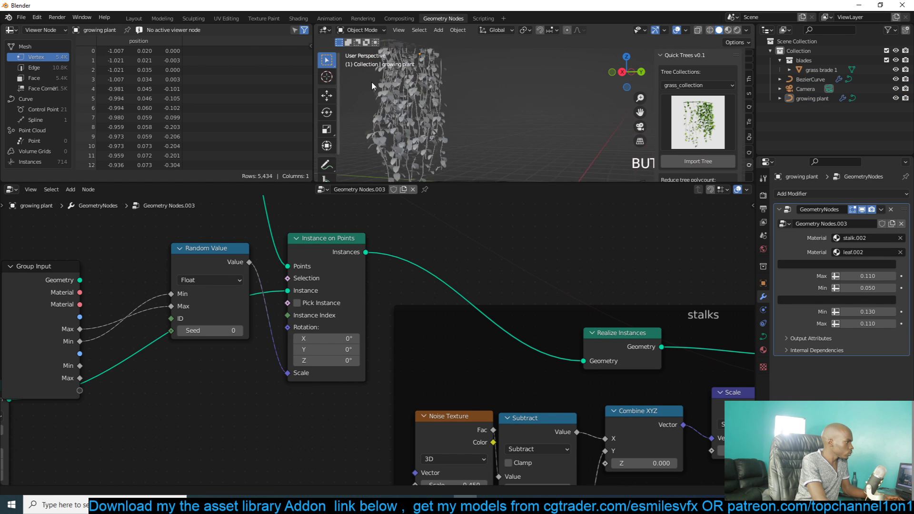
scroll(437, 100, "up", 2)
middle_click_drag(371, 82, 496, 102, "shift")
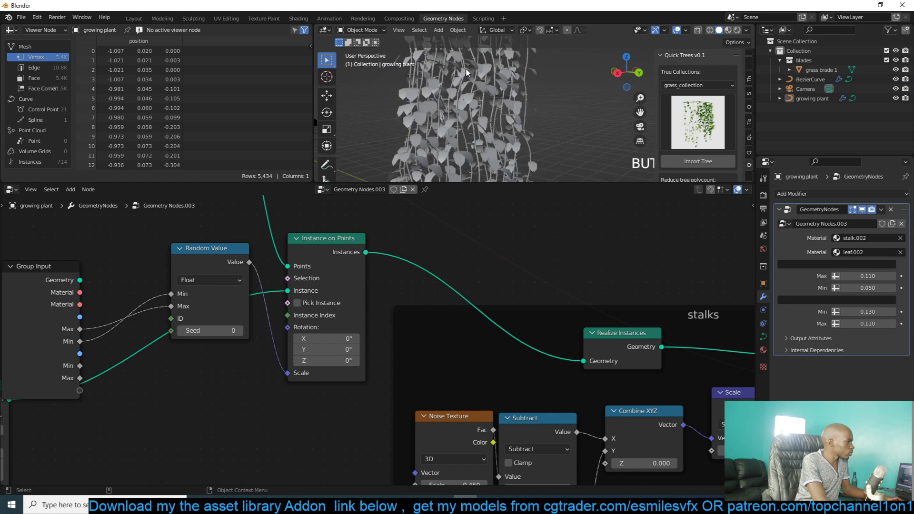
scroll(496, 102, "down", 4)
left_click(497, 103)
left_click(538, 116)
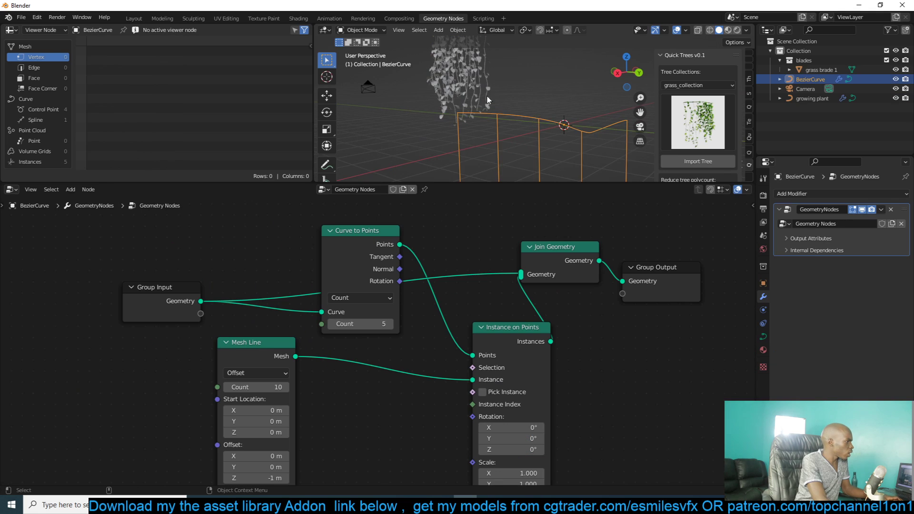
scroll(522, 141, "up", 4)
scroll(521, 141, "up", 5)
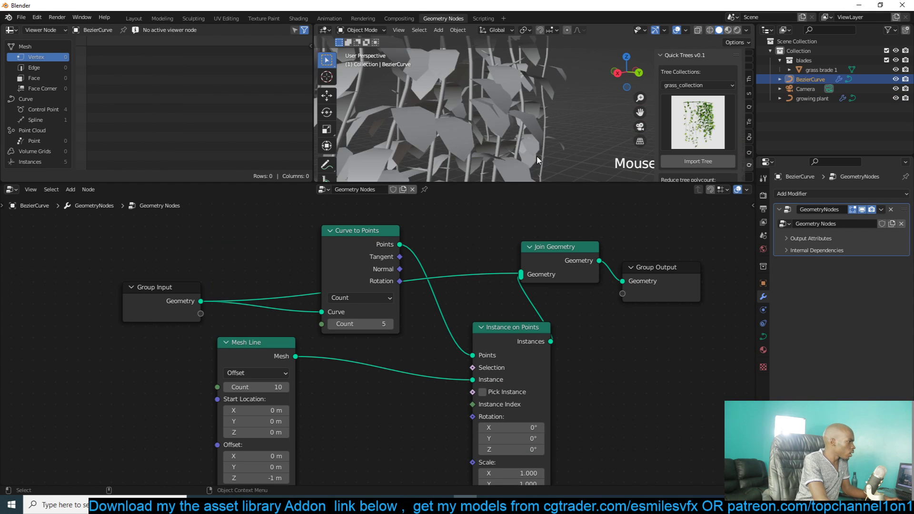
left_click(499, 120)
scroll(499, 124, "down", 8)
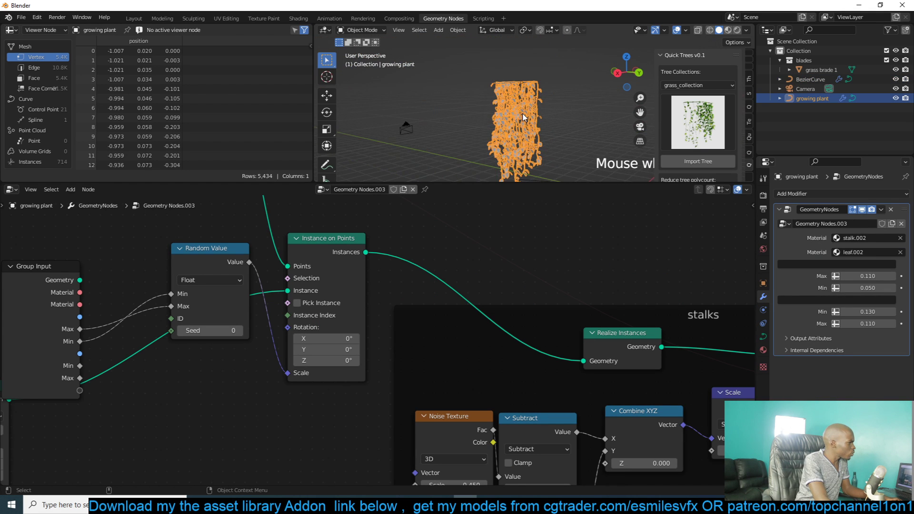
middle_click_drag(499, 123, 517, 102)
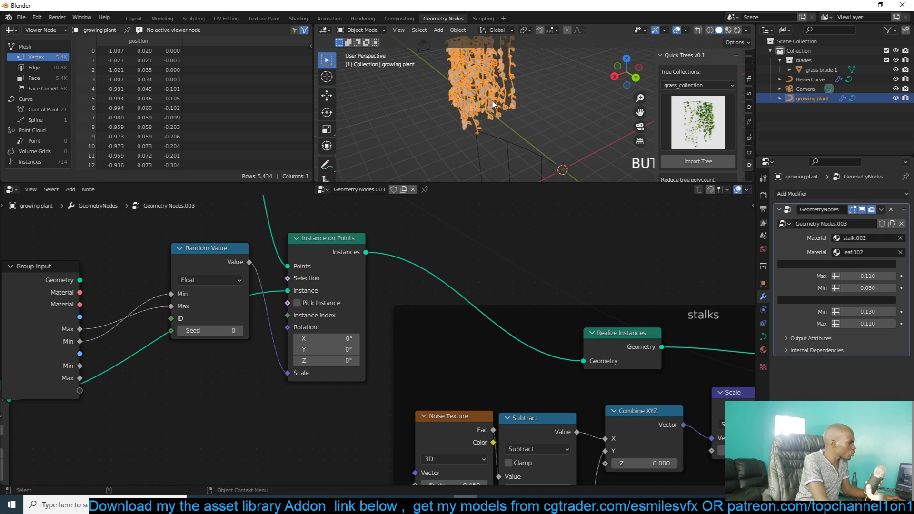
- Select the Bezier curve again and bring the empty area above its Curve to Points node into view
left_click(541, 143)
middle_click_drag(541, 143, 522, 109, "shift")
left_click(522, 108)
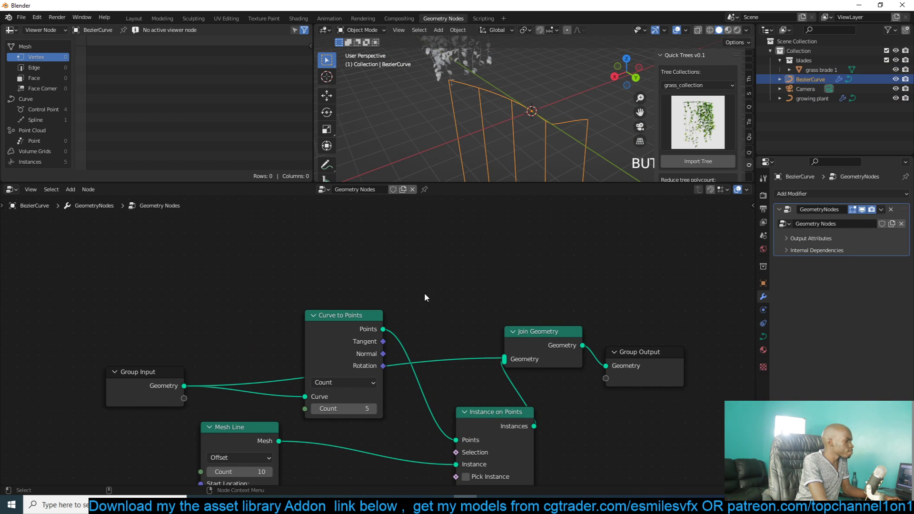
scroll(362, 304, "up", 2)
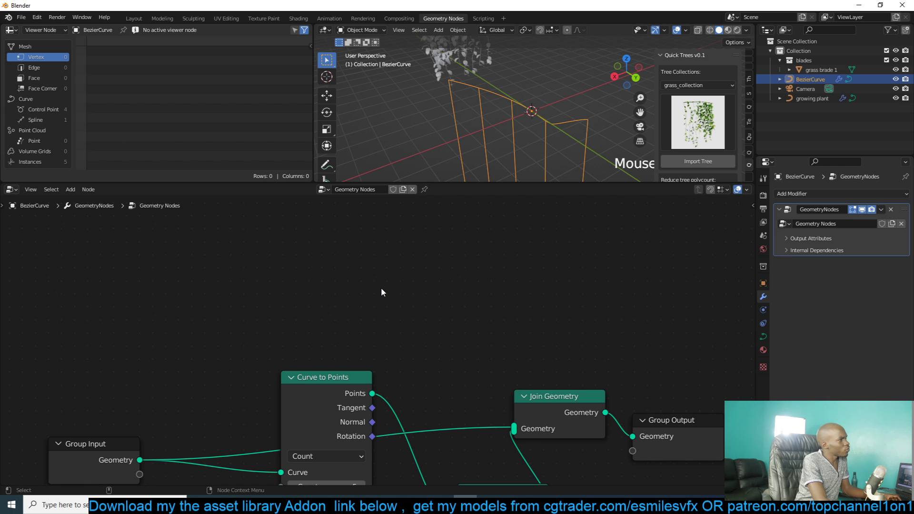
middle_click_drag(381, 289, 403, 263)
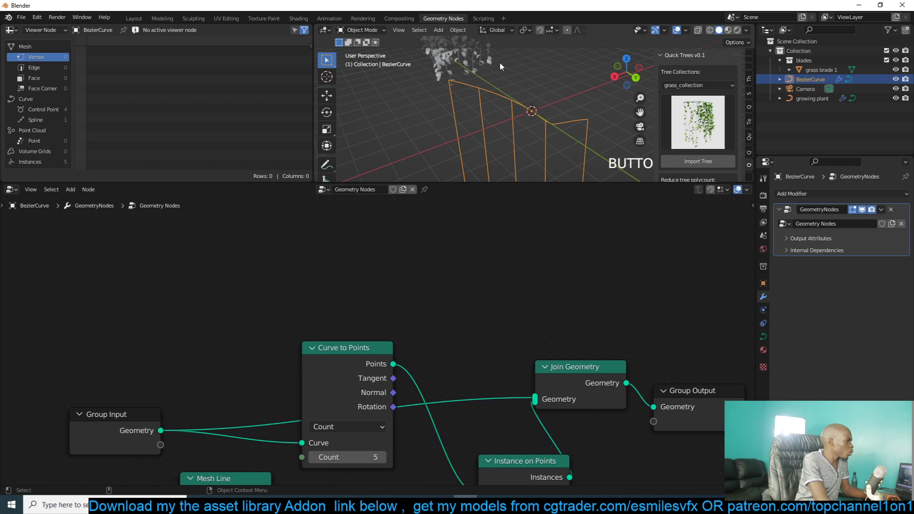
middle_click_drag(402, 343, 402, 332)
- Add a Curve Circle node above Curve to Points and connect its Curve output to the Group Output
key("shift+a")
left_click(368, 272)
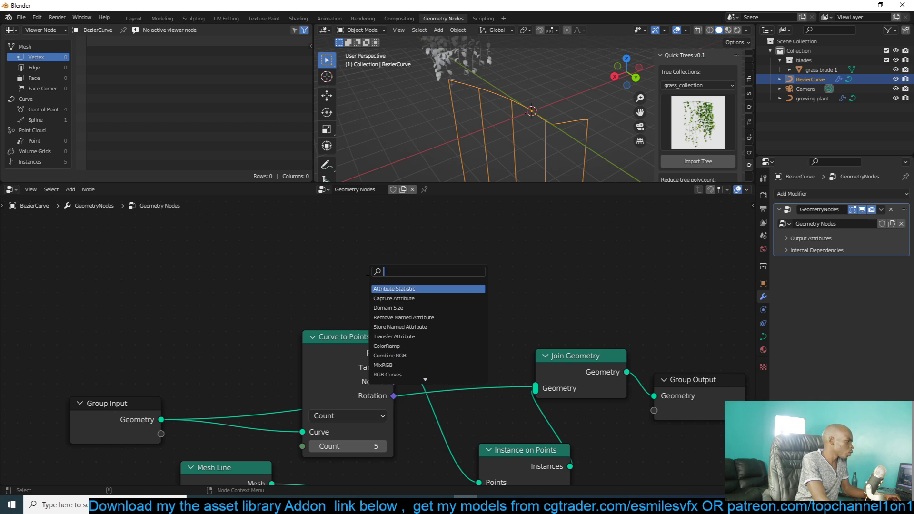
type("cur")
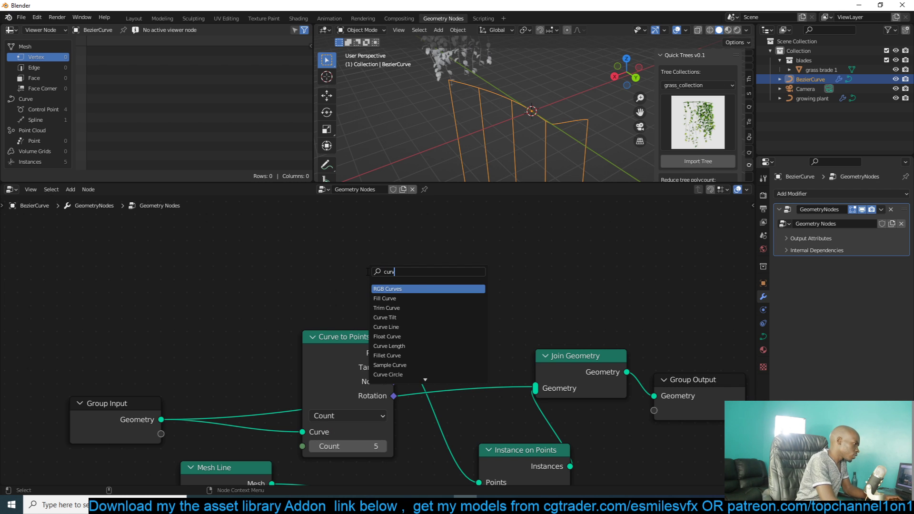
type("v")
key("ctrl+a")
type("cir")
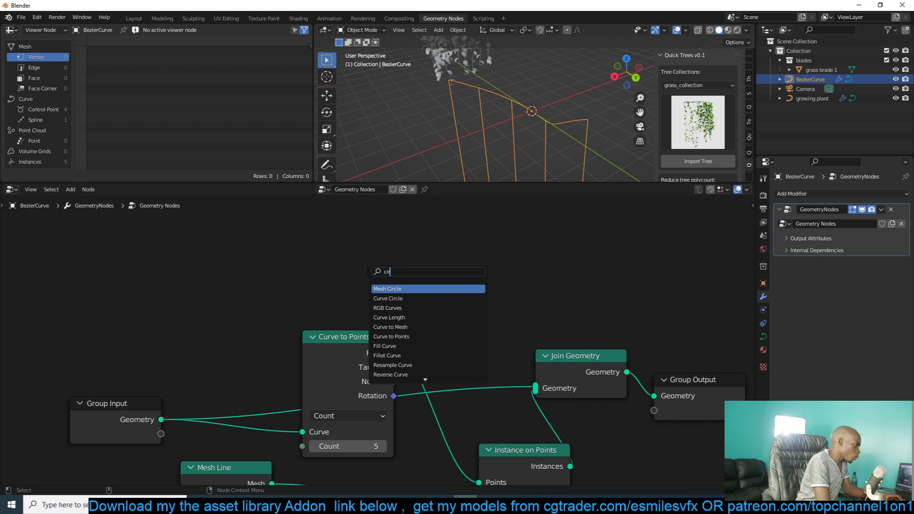
left_click(403, 299)
left_click(430, 258)
left_click_drag(475, 256, 535, 388)
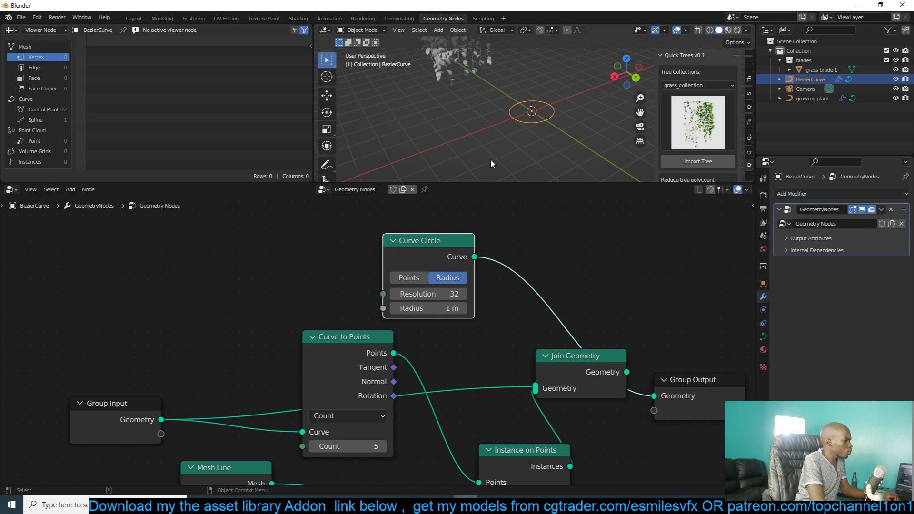
- Set the Curve Circle's resolution to 8
scroll(530, 93, "up", 3)
scroll(428, 294, "up", 2)
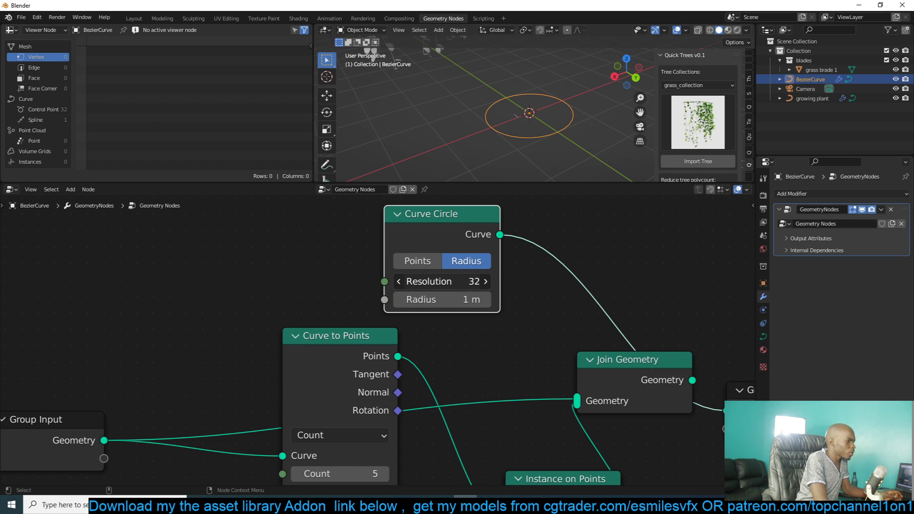
left_click_drag(443, 282, 426, 281)
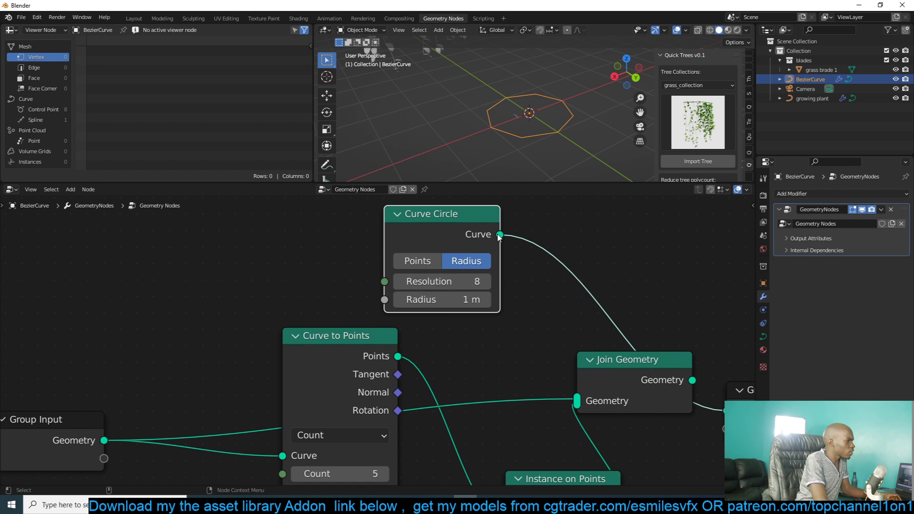
- Insert a Fill Curve node between Curve Circle and Group Output, and view the filled shape from the top
scroll(527, 258, "down", 2)
key("shift+a")
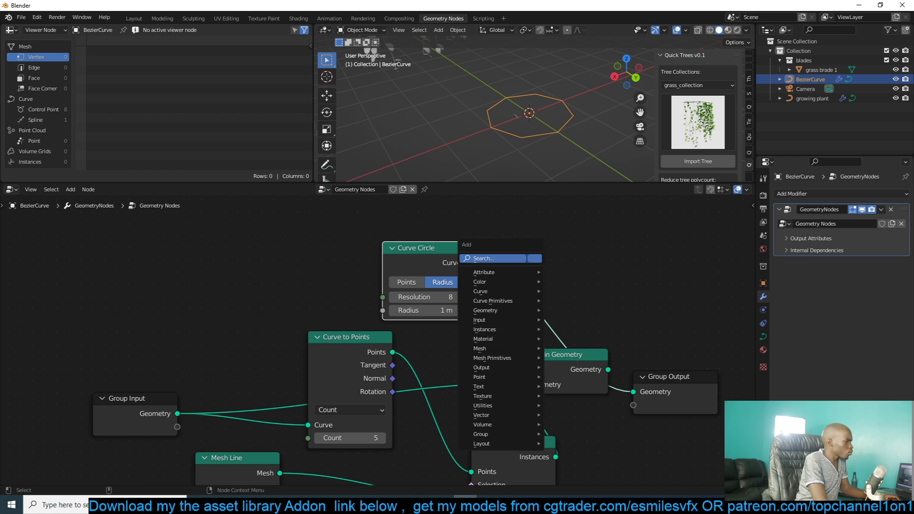
type("fil")
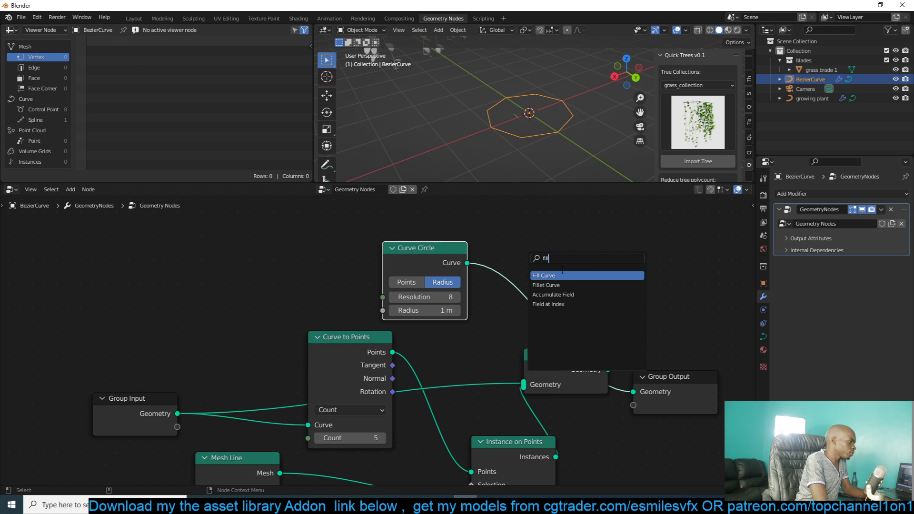
left_click(562, 273)
left_click(549, 268)
middle_click_drag(568, 113, 593, 131)
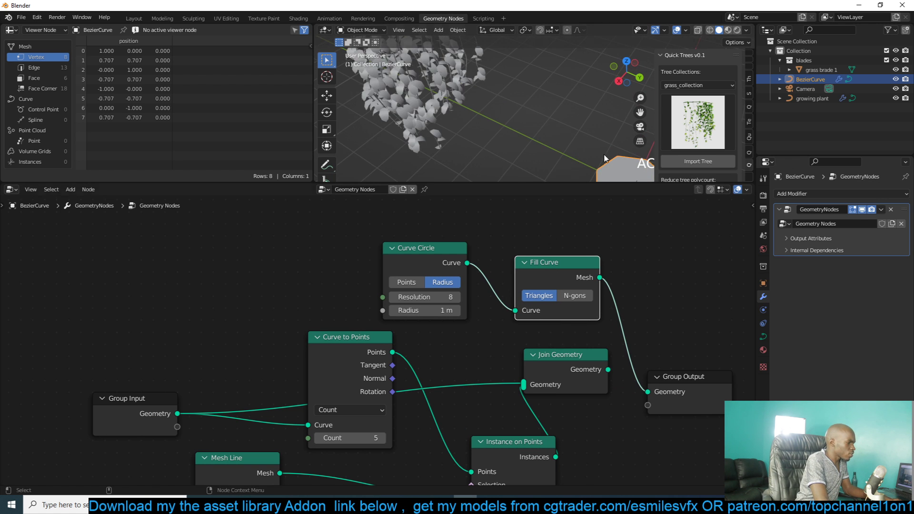
key("KP_7")
scroll(598, 140, "up", 3)
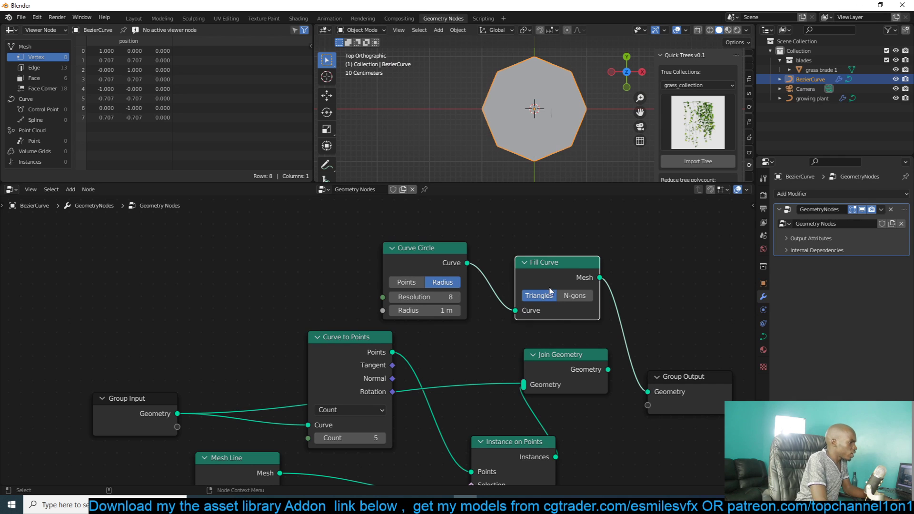
- Move the Curve Circle and Fill Curve nodes away from the Group Output to make room after Fill Curve
left_click_drag(550, 291, 531, 259)
scroll(520, 117, "down", 4)
left_click_drag(431, 263, 345, 248)
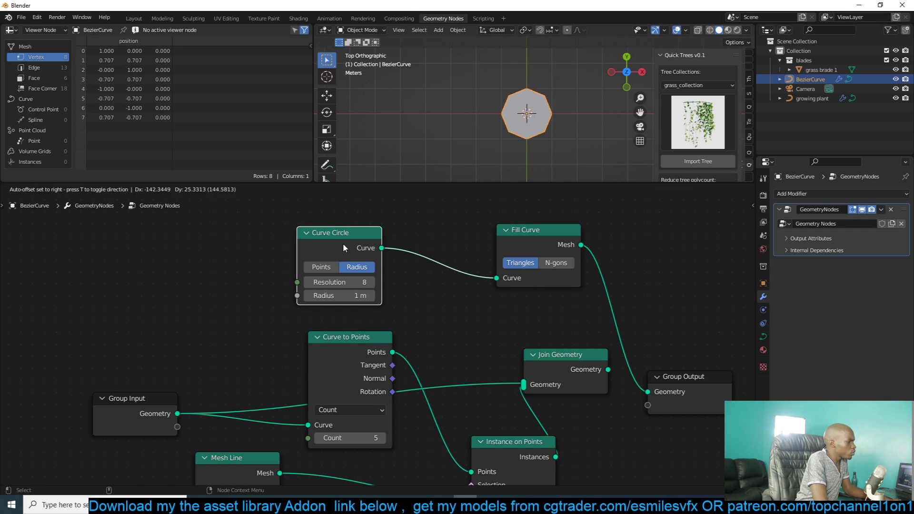
left_click_drag(530, 243, 464, 243)
- Insert a Scale Elements node between Fill Curve and Group Output, widen it and move it up
key("shift+a")
left_click(538, 223)
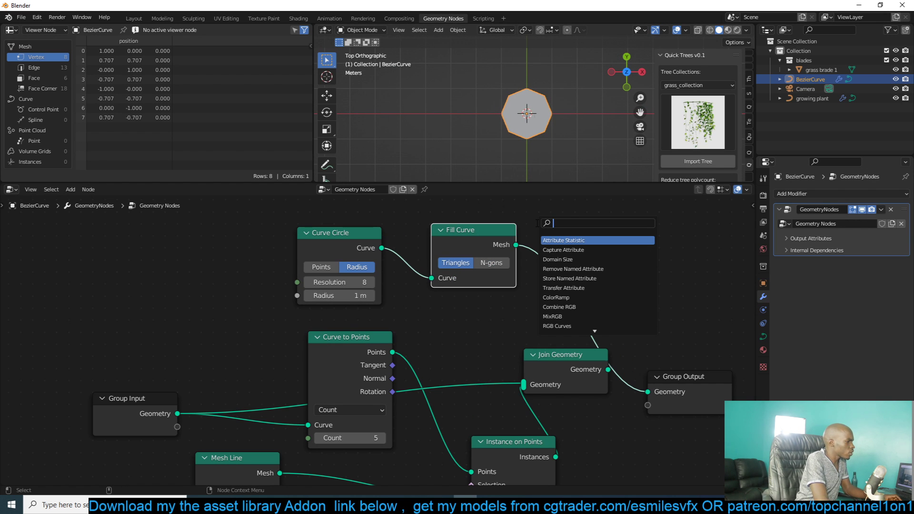
type("scale")
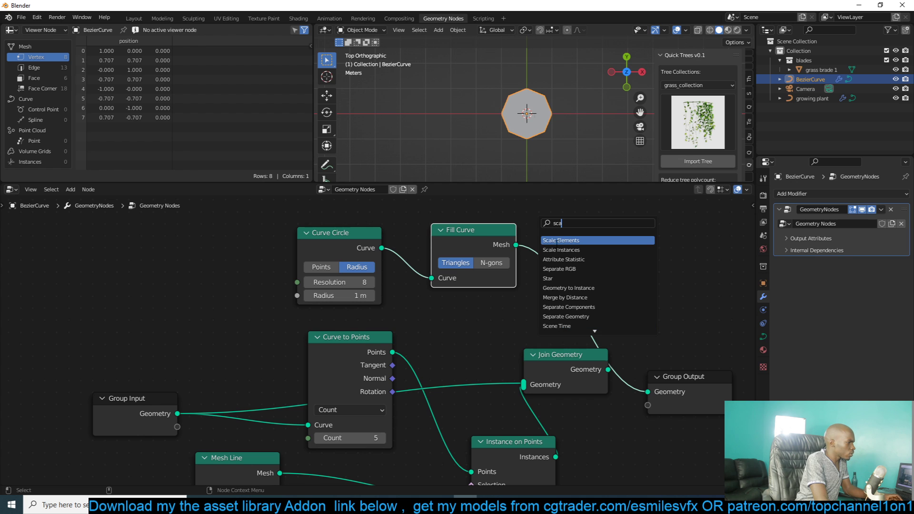
left_click(559, 240)
left_click(604, 217)
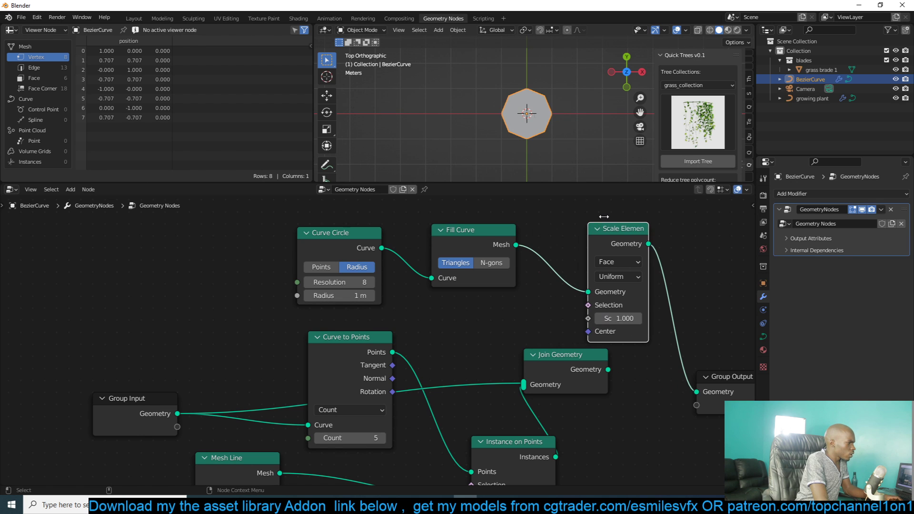
left_click(578, 241)
left_click_drag(589, 243, 565, 247)
left_click_drag(593, 232, 597, 214)
- Try a uniform scale of 0.6 in Scale Elements and undo it
left_click_drag(614, 299, 595, 299)
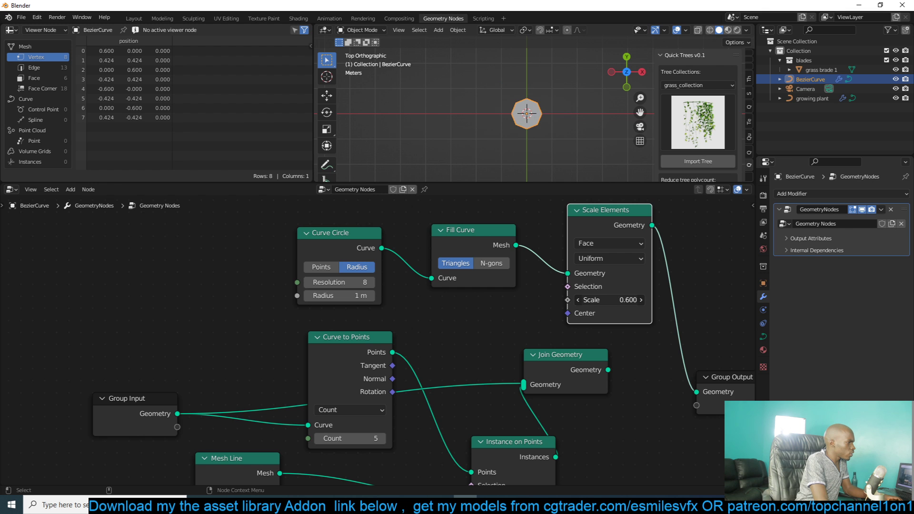
key("ctrl+z")
scroll(656, 280, "down", 4)
- Move the Group Output farther from Join Geometry and shift Scale Elements up, away from Fill Curve
middle_click_drag(702, 277, 550, 300)
left_click_drag(575, 379, 648, 364)
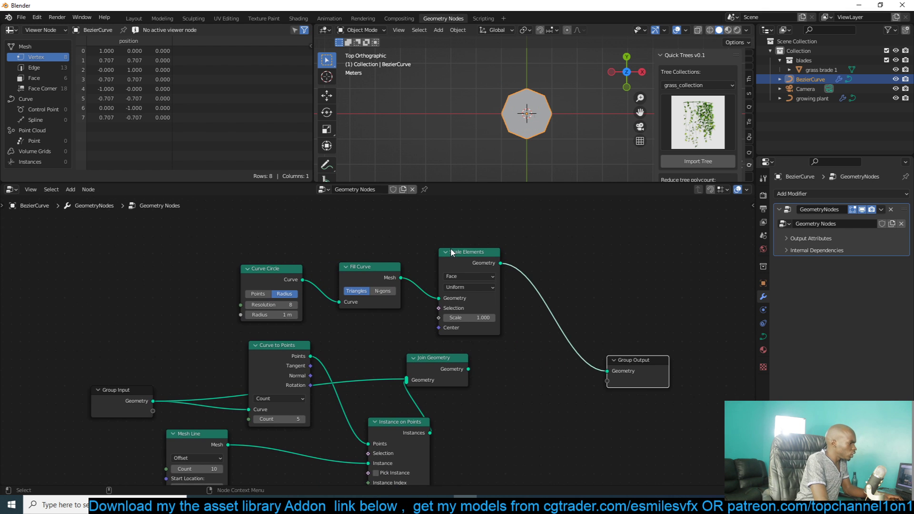
scroll(451, 253, "up", 4)
middle_click_drag(452, 253, 459, 288)
left_click_drag(507, 254, 532, 232)
scroll(525, 271, "up", 3)
- Switch Scale Elements to Single Axis with a scale of 0.5, and collapse the node
middle_click_drag(548, 279, 491, 283)
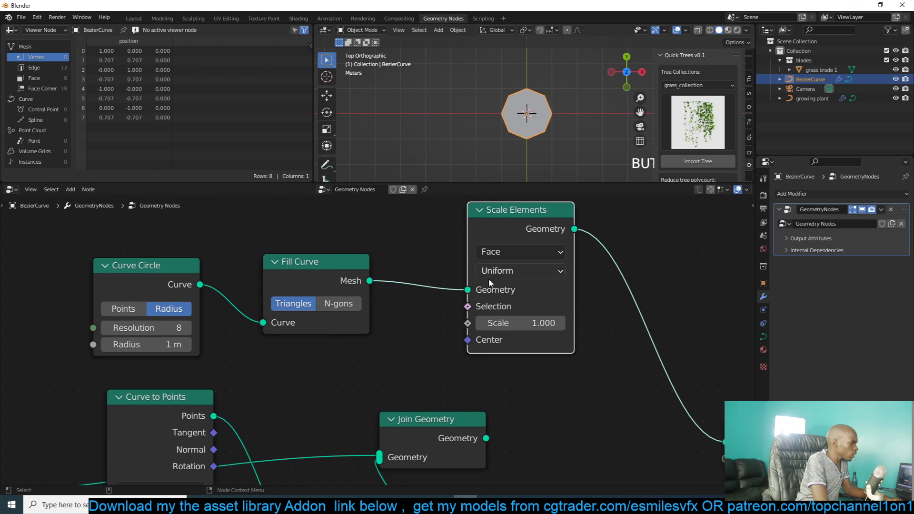
left_click(517, 275)
left_click(510, 308)
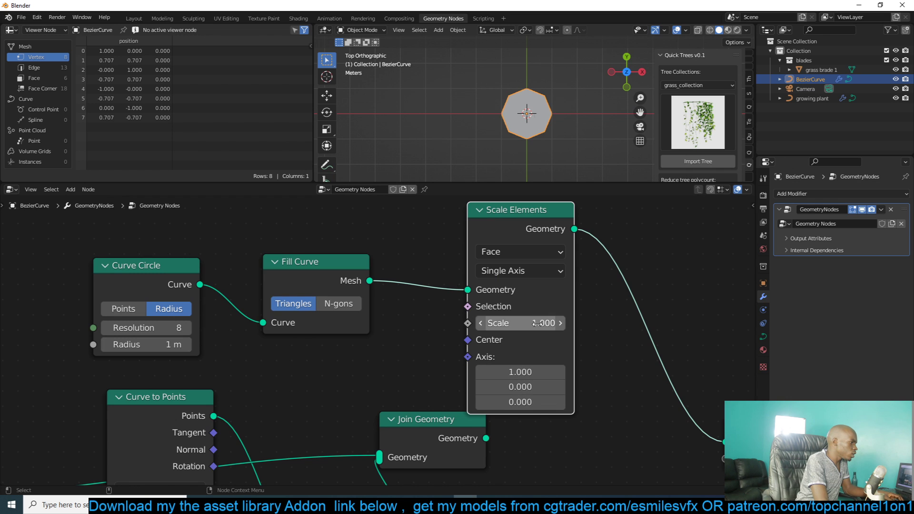
left_click_drag(523, 324, 488, 323)
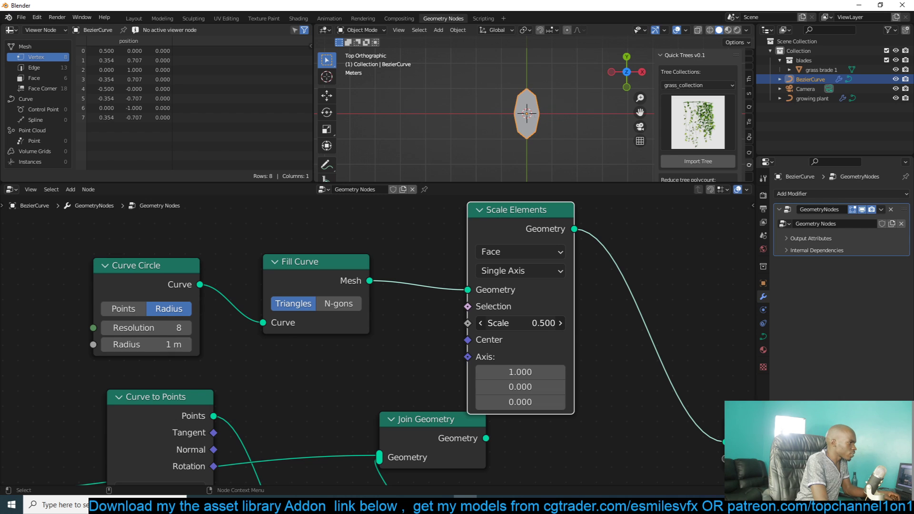
left_click(479, 210)
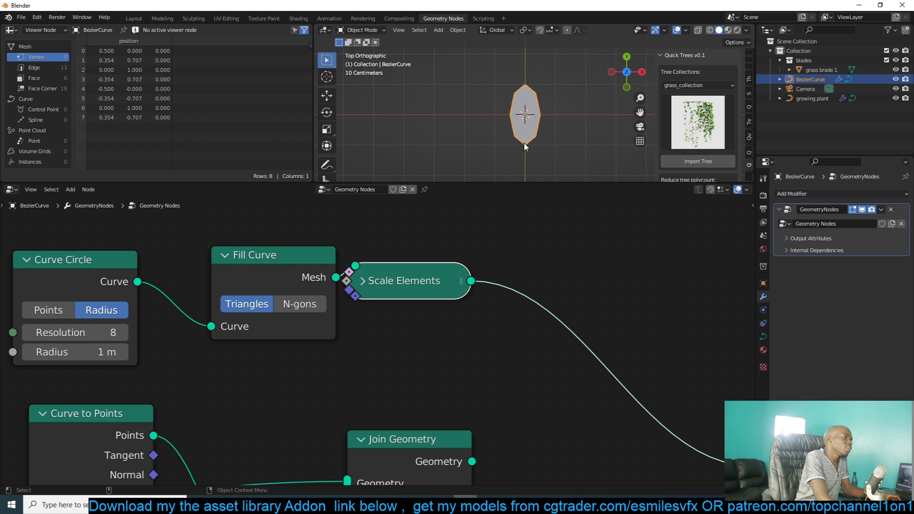
- Insert a Set Position node between Scale Elements and Group Output
scroll(527, 317, "down", 2)
key("shift+a")
left_click(522, 300)
type("set")
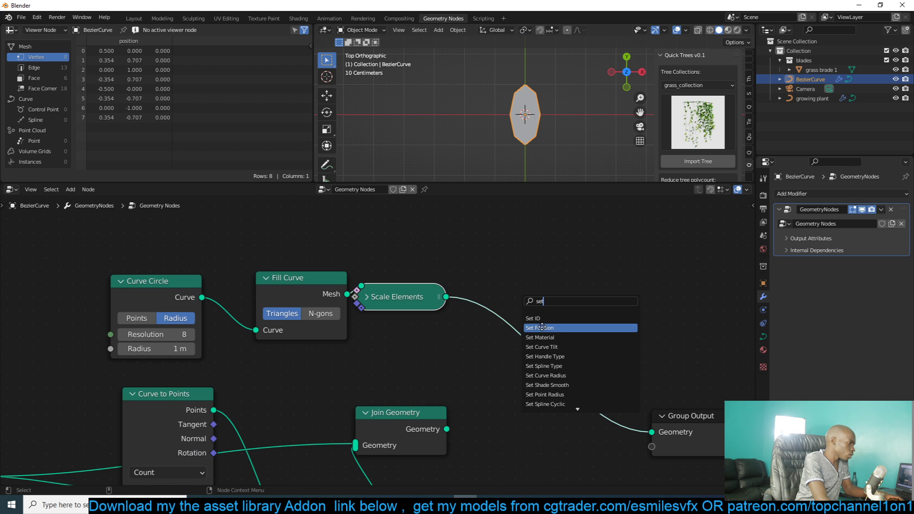
left_click(542, 327)
left_click(546, 351)
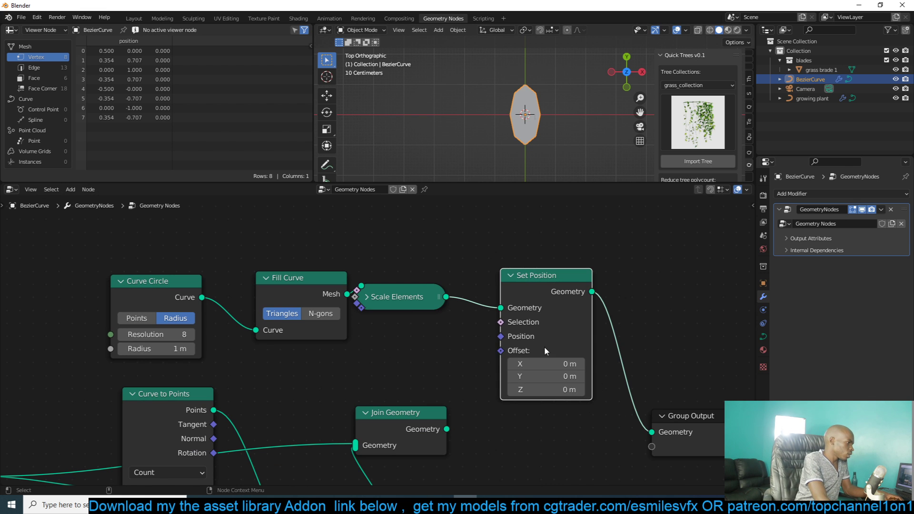
- Set the Y offset of the Set Position node to 1 m so the leaf's base sits at the origin
left_click_drag(563, 380, 586, 380)
left_click(563, 380)
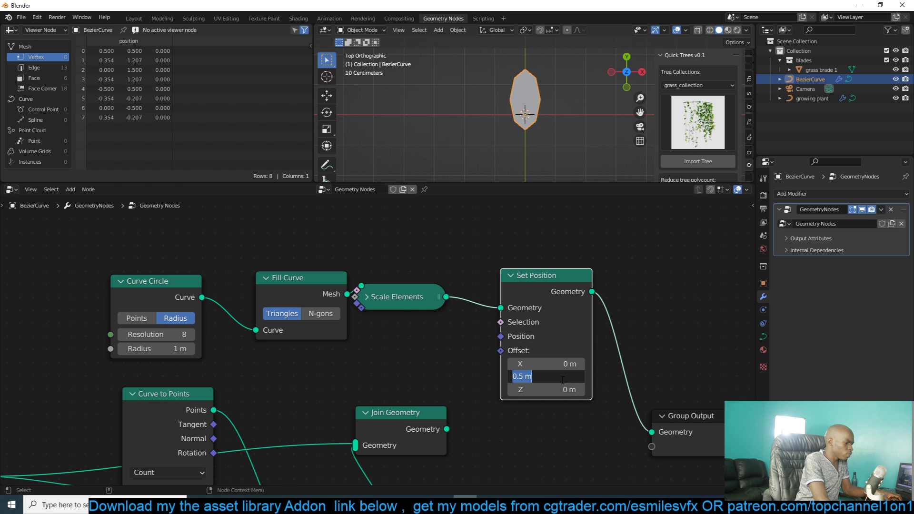
key("Return")
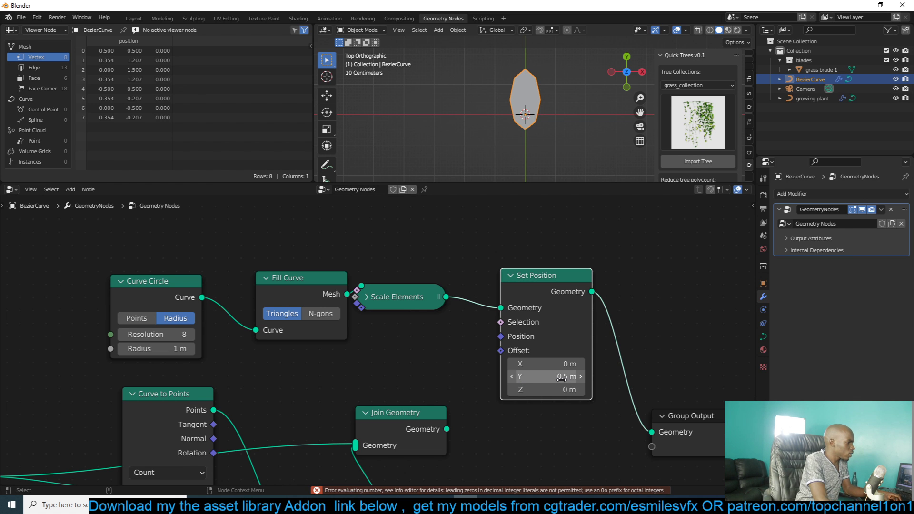
left_click_drag(563, 378, 586, 379)
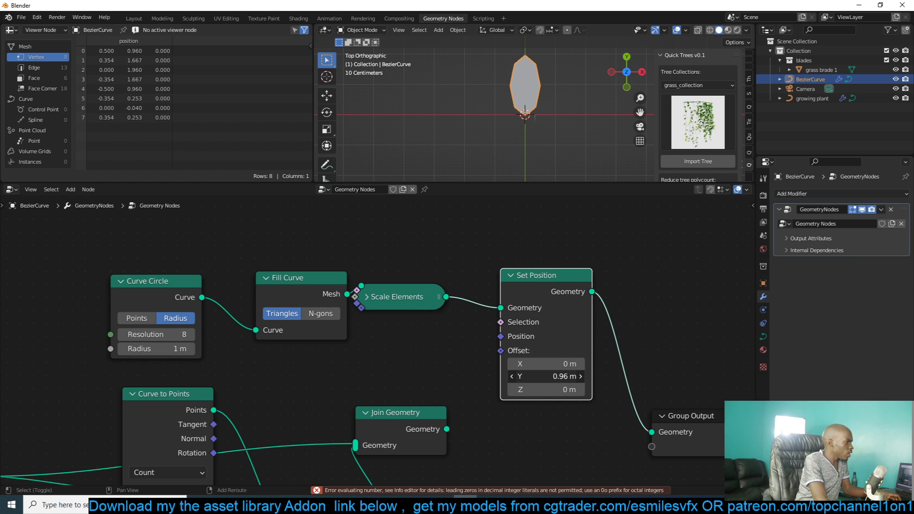
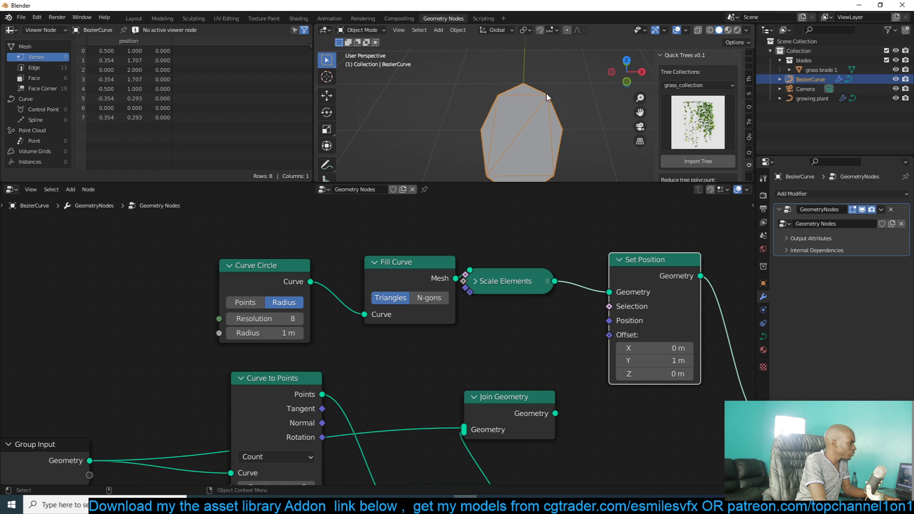
- Draw an annotation line across the width of the leaf with the Annotate tool
middle_click_drag(519, 124, 465, 117)
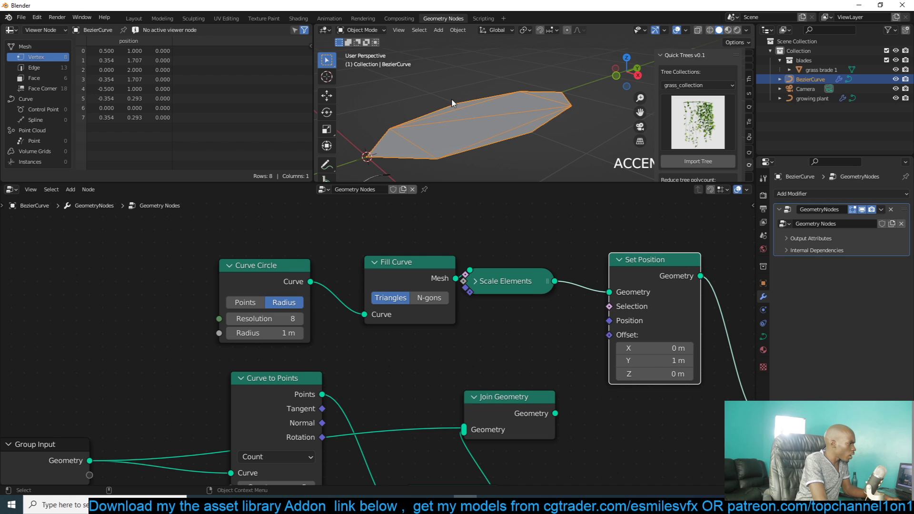
mouse_move(553, 136)
middle_mouse_down()
mouse_move(519, 104)
mouse_move(461, 104)
mouse_move(524, 123)
middle_mouse_up()
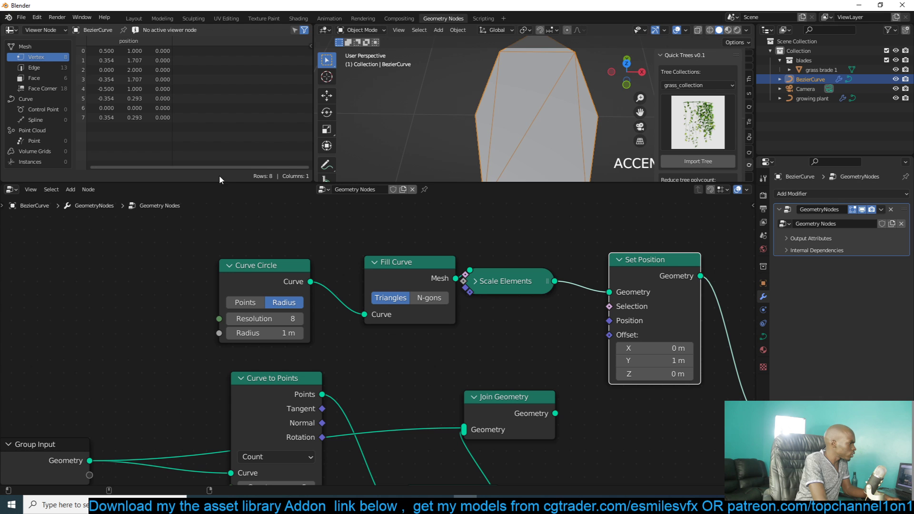
left_click(327, 164)
left_click_drag(475, 113, 608, 123)
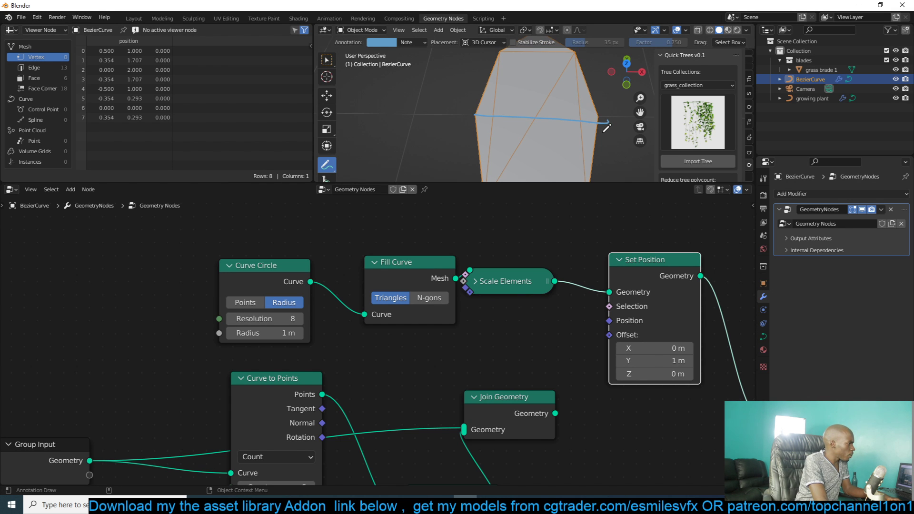
mouse_move(607, 128)
middle_mouse_down()
mouse_move(546, 103)
mouse_move(576, 98)
middle_mouse_up()
scroll(546, 102, "down", 3)
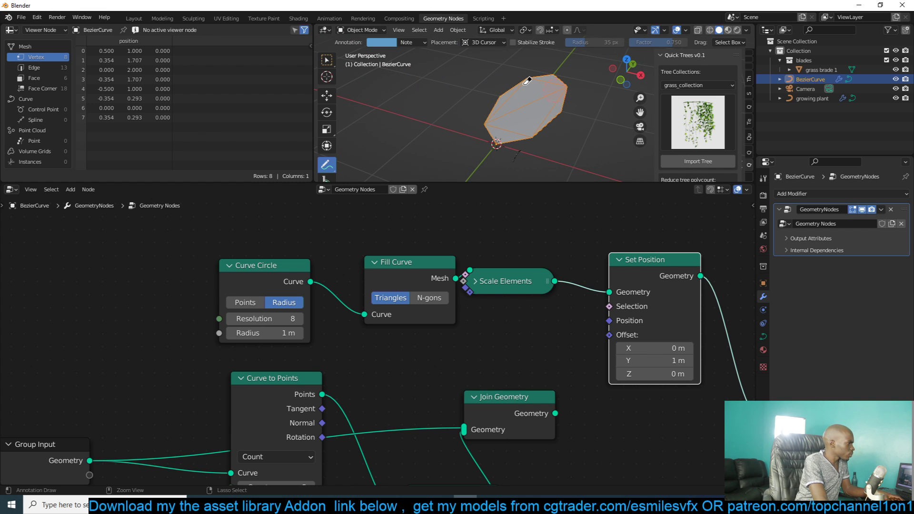
- Move the Set Position node farther from Scale Elements
scroll(575, 267, "down", 2)
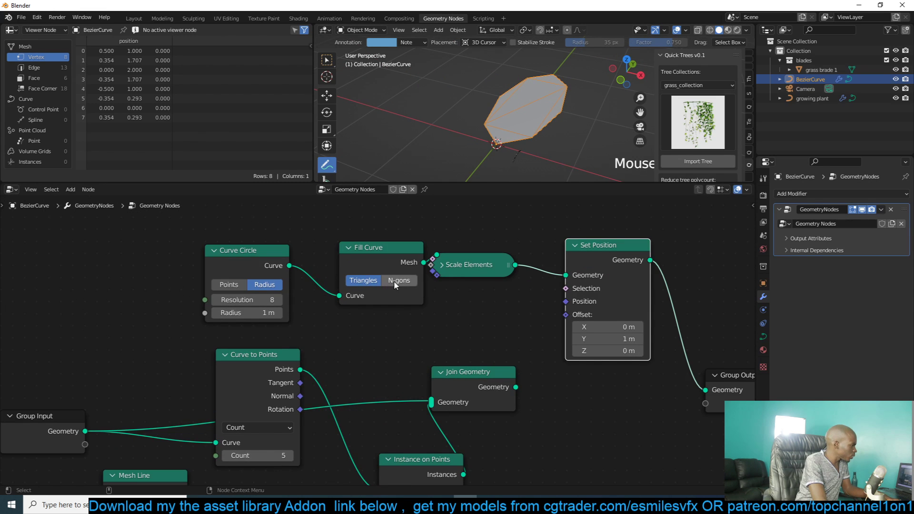
left_click(395, 282)
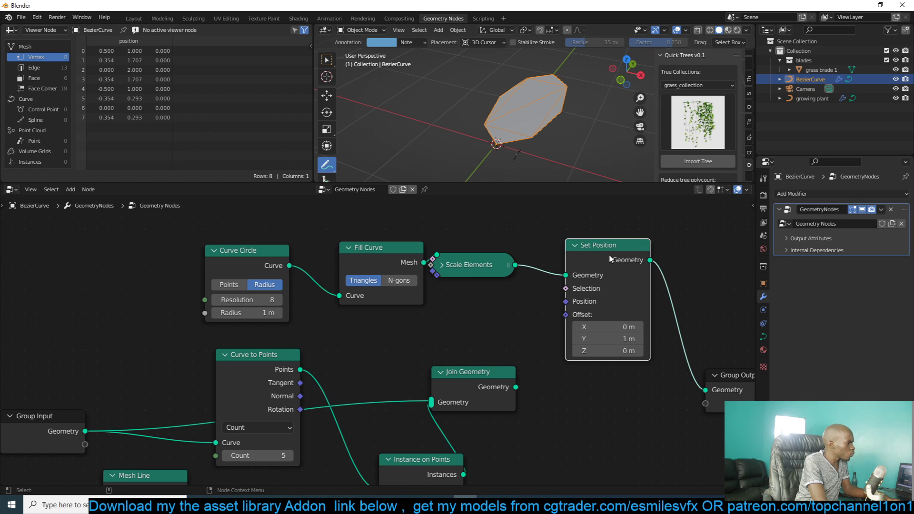
left_click_drag(610, 255, 633, 245)
scroll(639, 248, "down", 4)
middle_click_drag(639, 248, 608, 252)
- Sketch an arched annotation over the leaf from its base past its tip, and switch to the Move tool
middle_click_drag(510, 138, 452, 119)
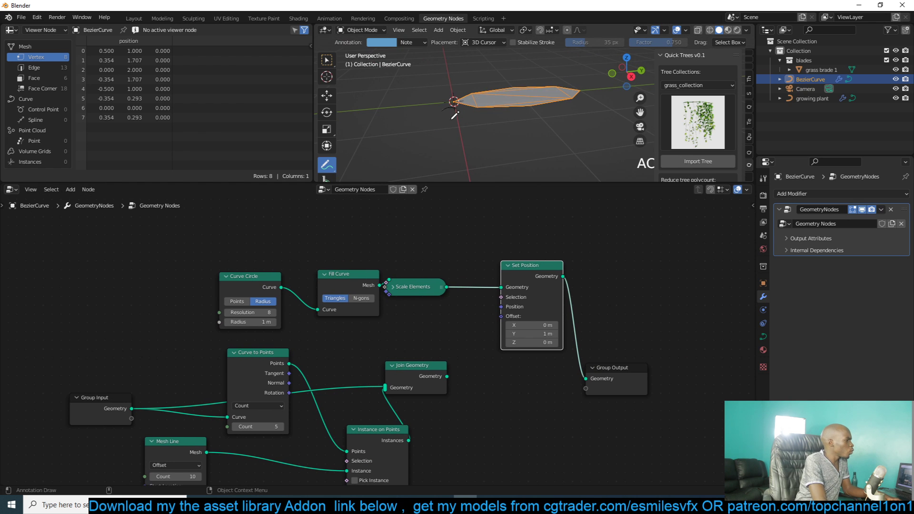
left_click(325, 100)
- Move Set Position close to Scale Elements and place Group Output well beyond it, level with the leaf nodes
left_click_drag(536, 282, 501, 282)
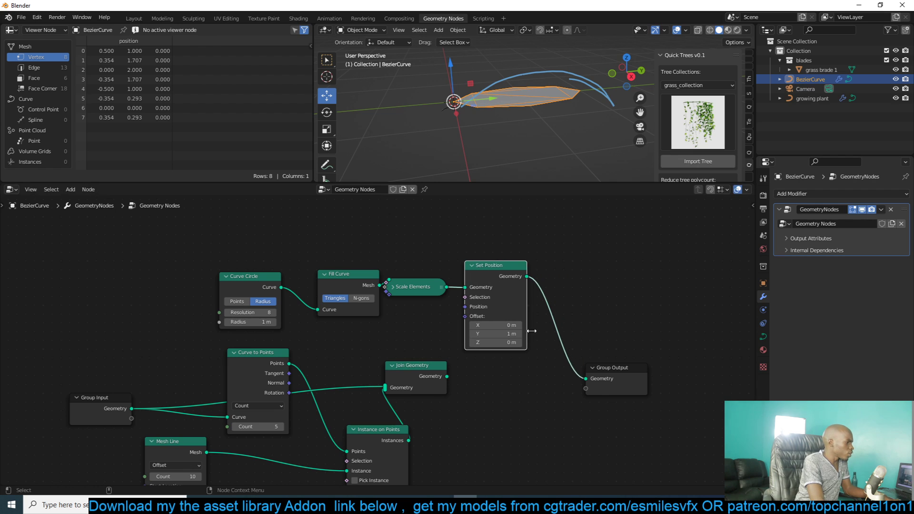
left_click_drag(598, 383, 682, 322)
middle_click_drag(654, 307, 536, 325)
left_click_drag(575, 324, 653, 293)
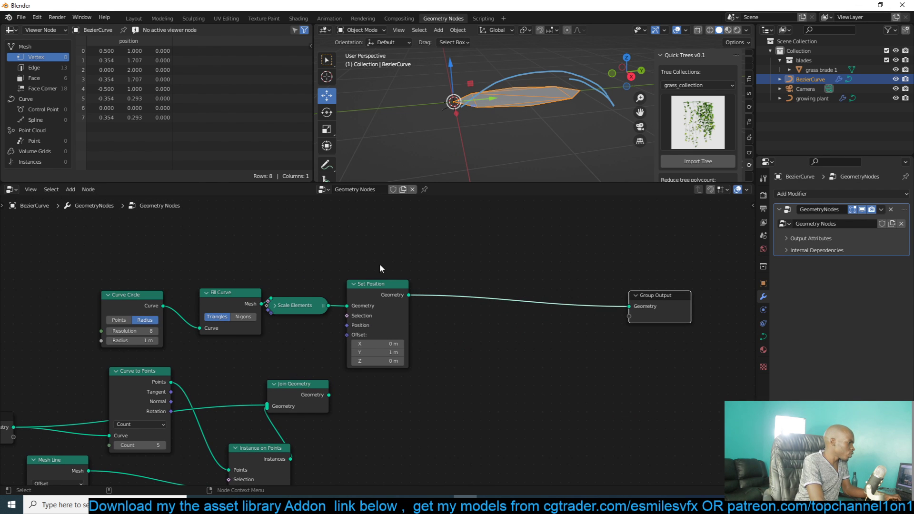
- Duplicate Set Position, insert the copy just before Group Output, and set its Y offset to 0 m
left_click(367, 287)
key("shift+d")
left_click(572, 286)
left_click_drag(573, 287, 553, 287)
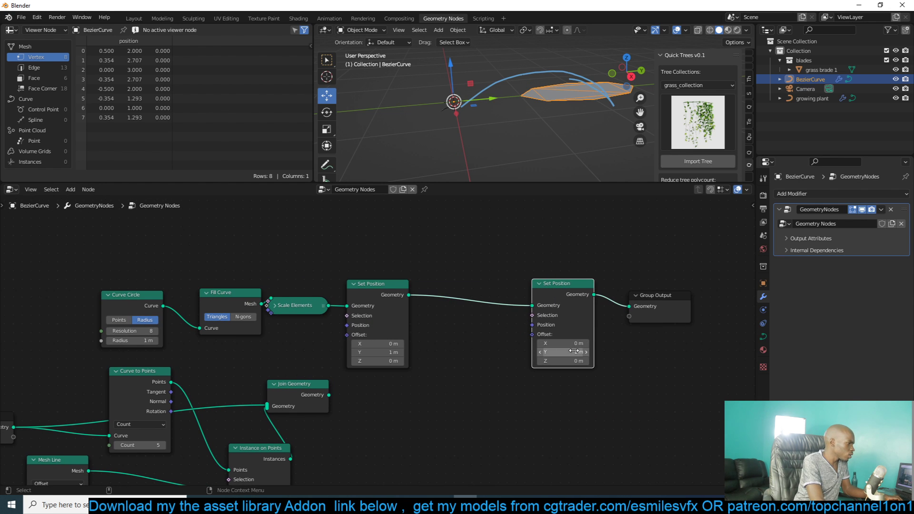
double_click(574, 350)
type("0")
key("Return")
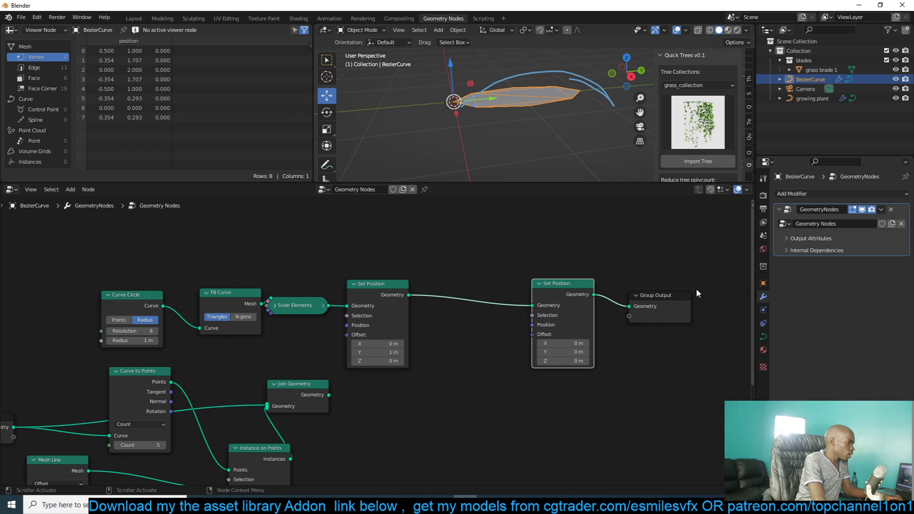
- Widen the gap between the two Set Position nodes by moving the leaf nodes and the output nodes apart
left_click_drag(735, 274, 533, 329)
left_click_drag(579, 309, 649, 298)
left_click_drag(357, 244, 53, 329)
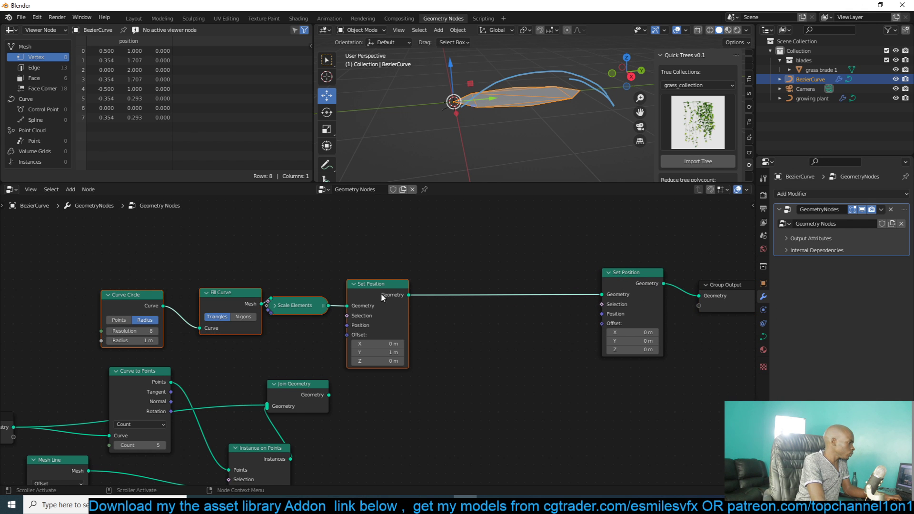
left_click_drag(381, 292, 228, 287)
- Add a Position input node below the link between the two Set Position nodes
left_click(409, 320)
key("shift+a")
left_click(388, 297)
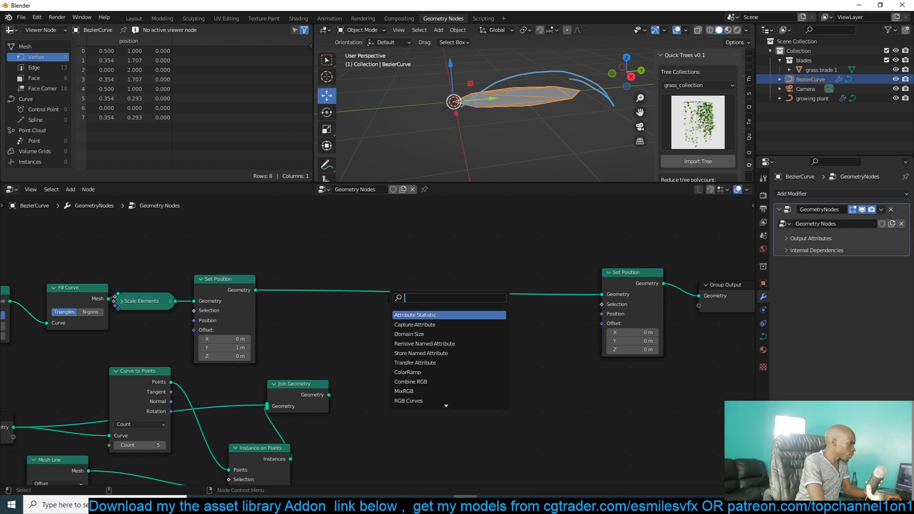
type("pos")
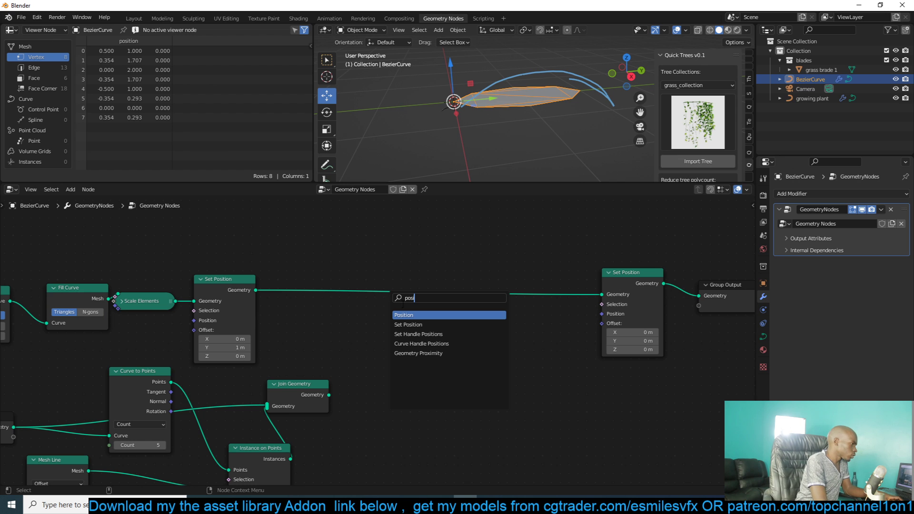
key("Return")
left_click(336, 336)
- Add a Separate XYZ node and connect the Position output to its Vector input
key("shift+a")
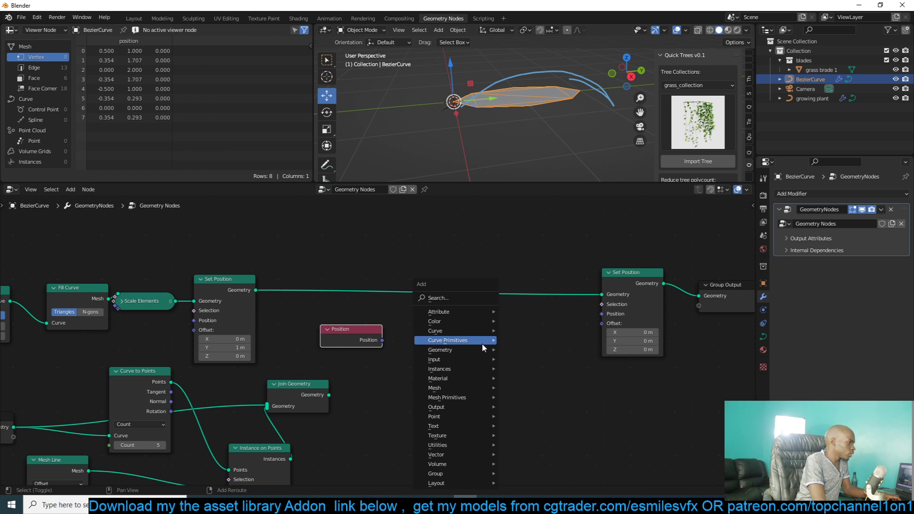
left_click(454, 299)
type("x")
left_click(474, 325)
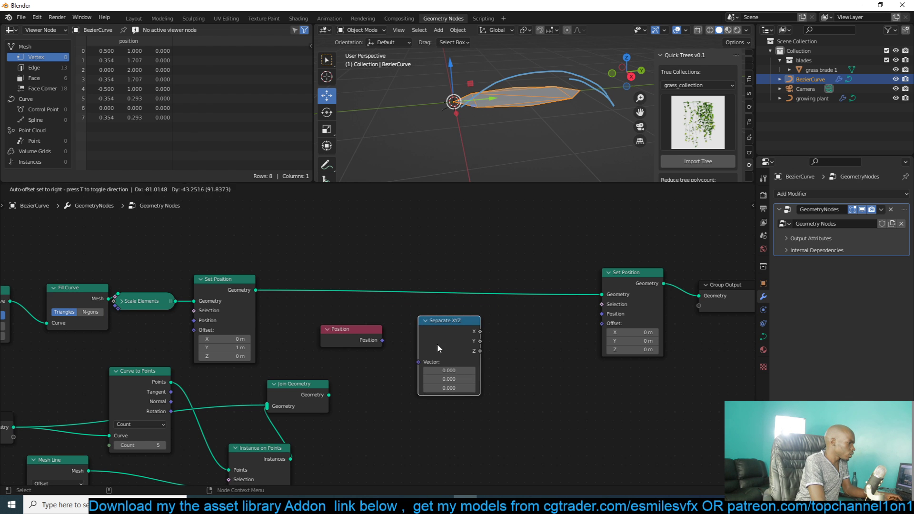
left_click(437, 344)
left_click_drag(383, 341, 428, 371)
- Add a Combine XYZ node and connect its Vector output to the second Set Position node's Offset
key("shift+a")
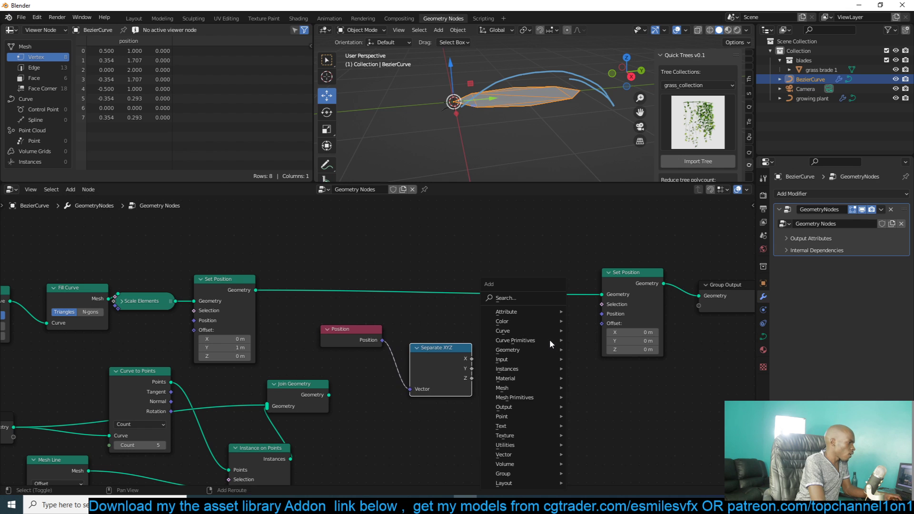
left_click(541, 296)
type("x")
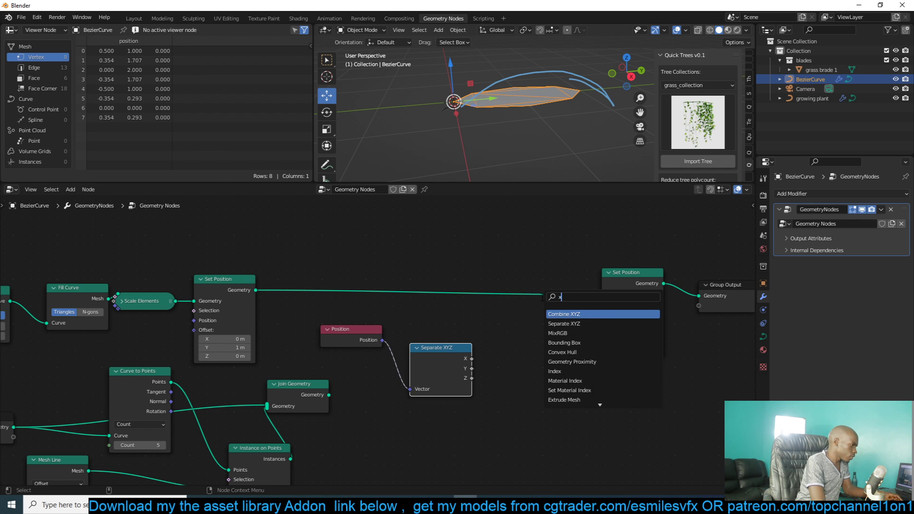
key("Return")
left_click_drag(579, 371, 602, 323)
left_click_drag(425, 359, 414, 359)
left_click_drag(547, 364, 555, 340)
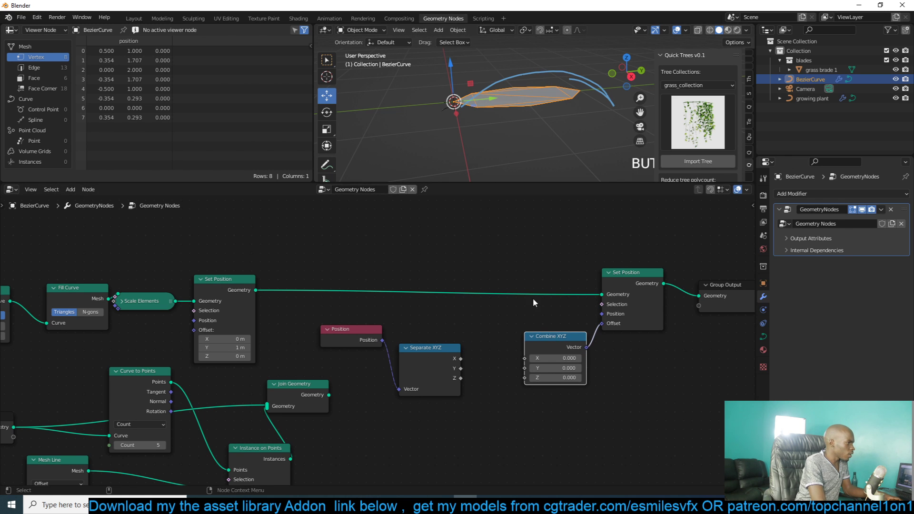
- Connect the Z output of Separate XYZ to the Z input of Combine XYZ
scroll(504, 375, "up", 1)
left_click_drag(474, 387, 554, 387)
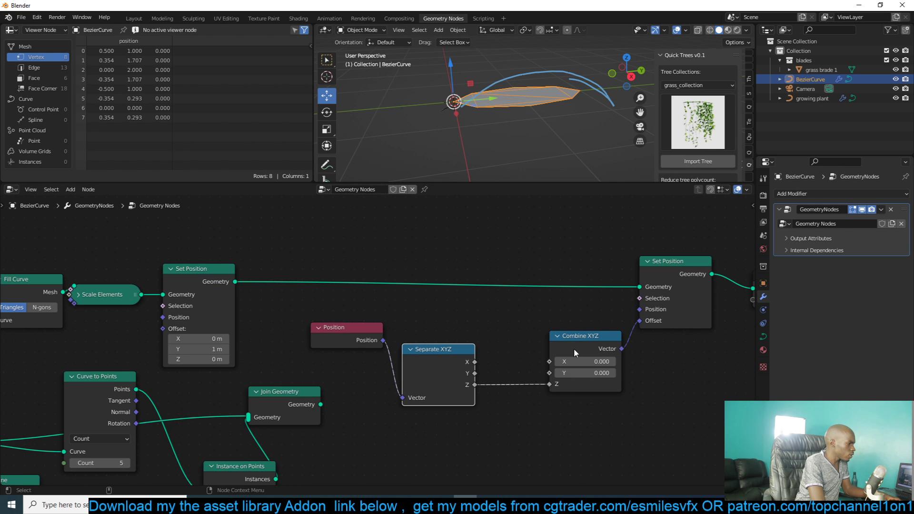
- Space out Separate XYZ and Combine XYZ, and feed the Y output into the Z input instead
left_click_drag(573, 348, 608, 353)
middle_click_drag(559, 368, 500, 358)
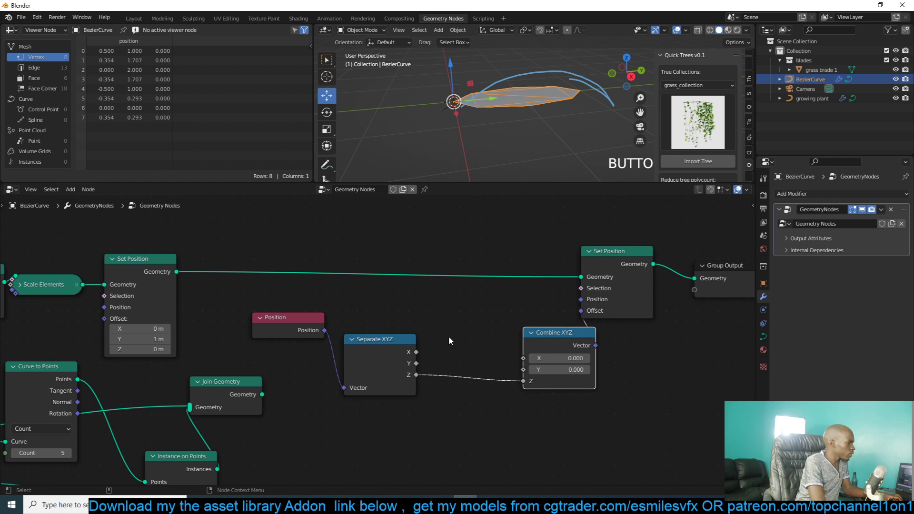
middle_click_drag(515, 98, 499, 119, "shift")
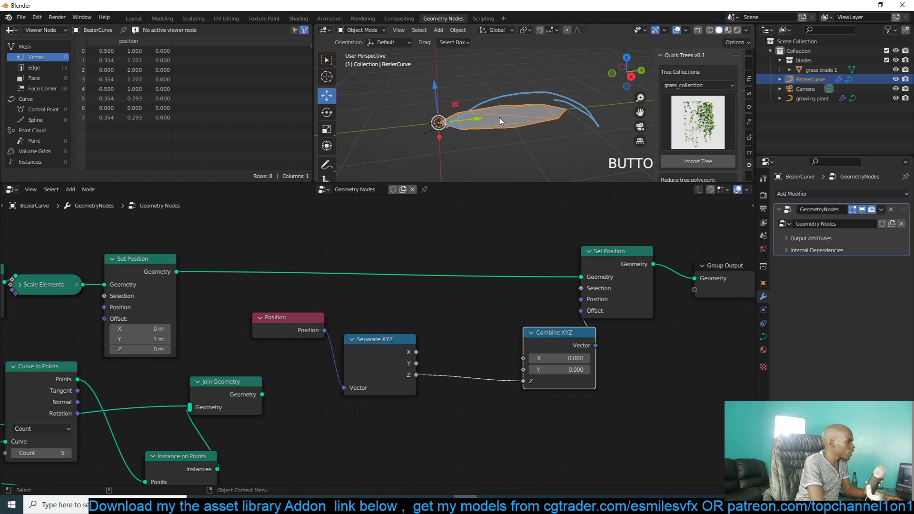
left_click_drag(344, 346, 301, 357)
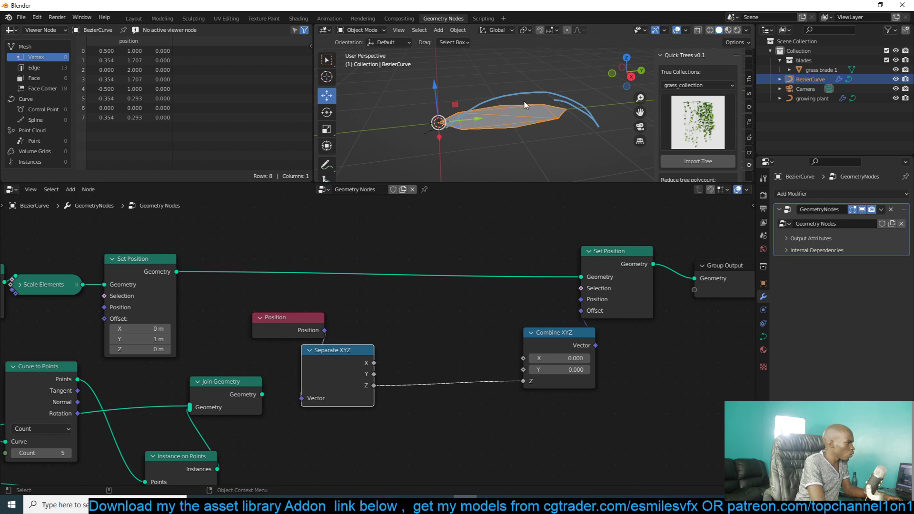
left_click_drag(375, 374, 464, 396)
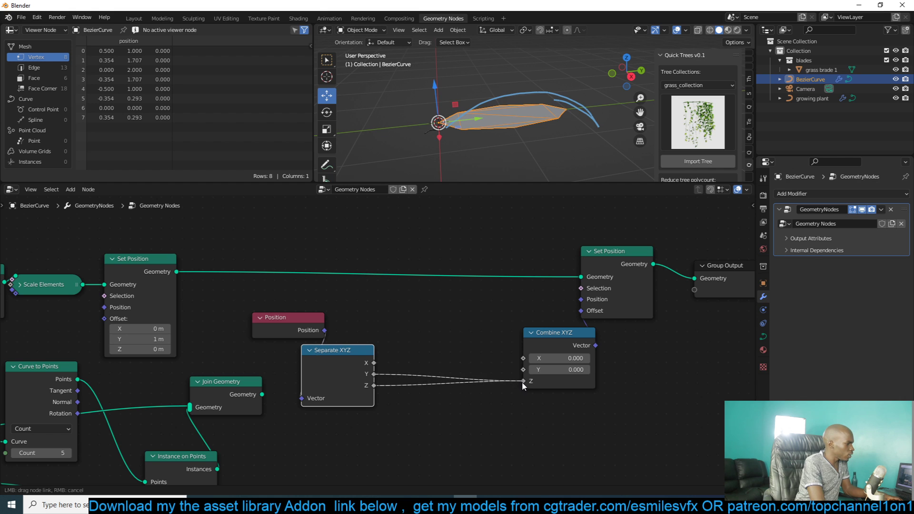
left_click_drag(522, 381, 523, 381)
- Draw an annotation line along the slanted leaf in a side view
middle_click_drag(523, 111, 318, 164)
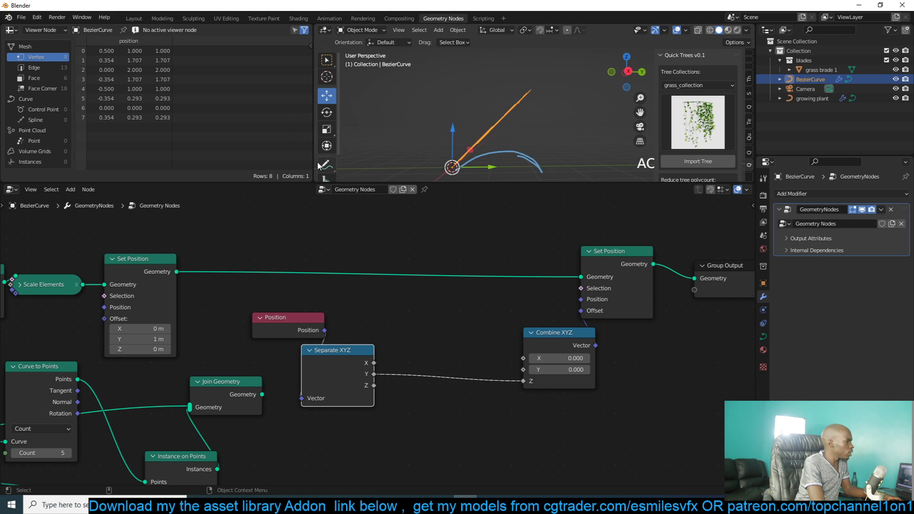
left_click(327, 165)
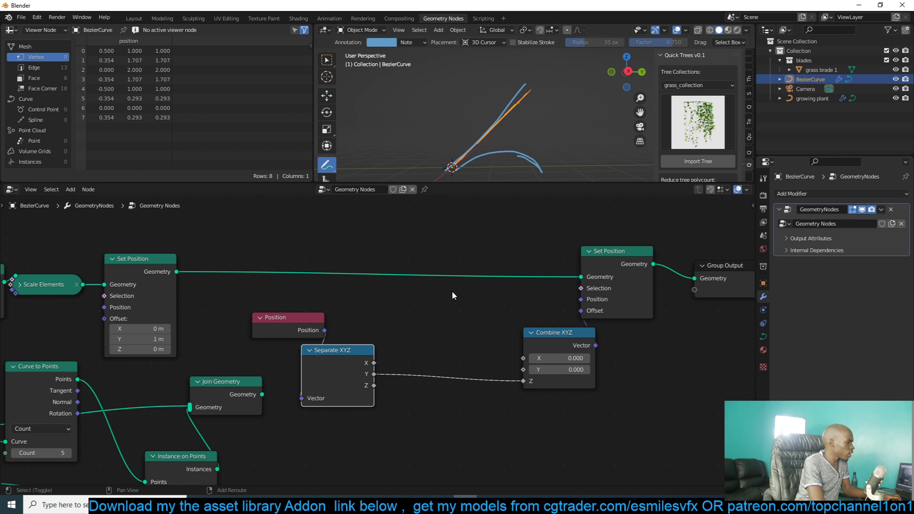
- Insert a Float Curve node between Separate XYZ's Y output and Combine XYZ's Z input
key("shift+a")
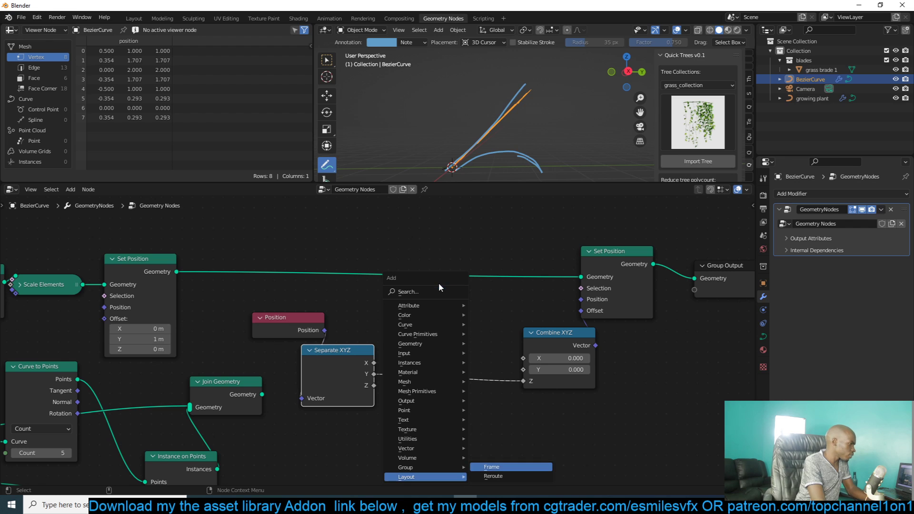
left_click(441, 291)
type("flo")
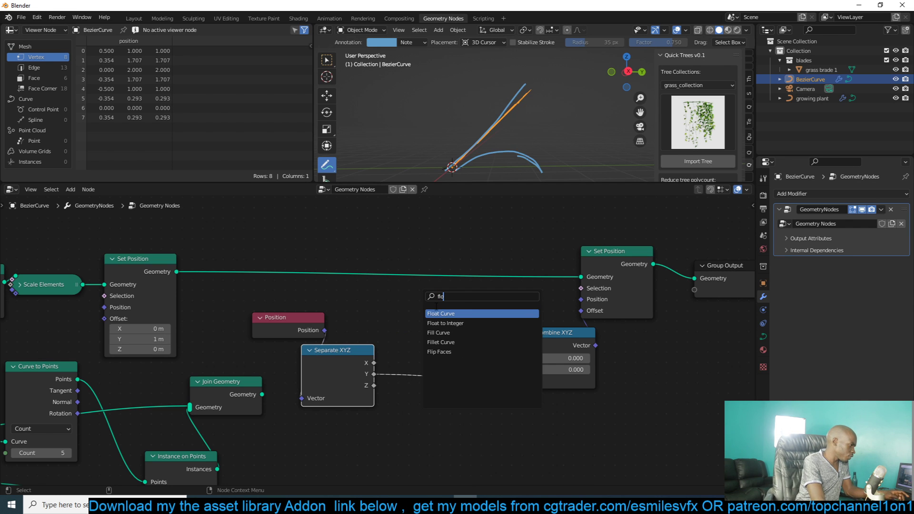
key("Return")
left_click(415, 328)
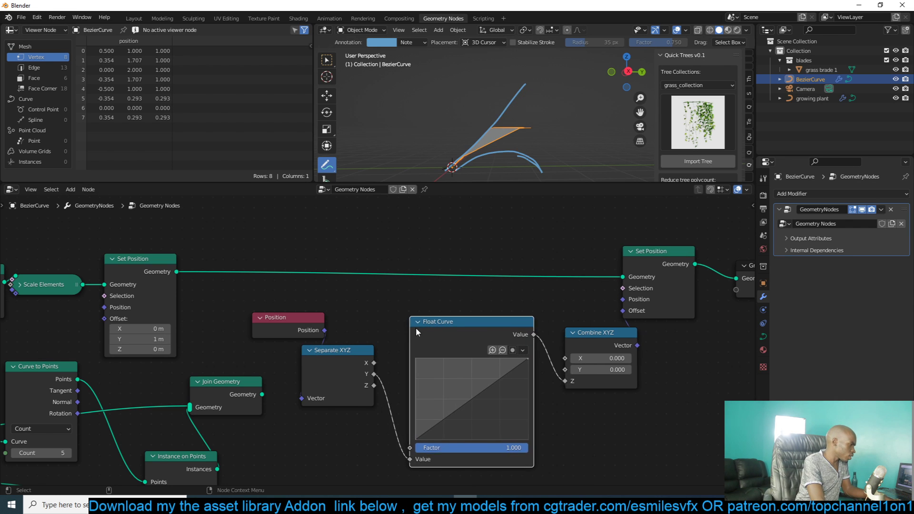
- Bend the Float Curve upward with a new point at 0.2681, 0.7437, and inspect the leaf's curvature up close
mouse_move(567, 149)
middle_mouse_down()
mouse_move(556, 142)
mouse_move(532, 175)
mouse_move(535, 149)
middle_mouse_up()
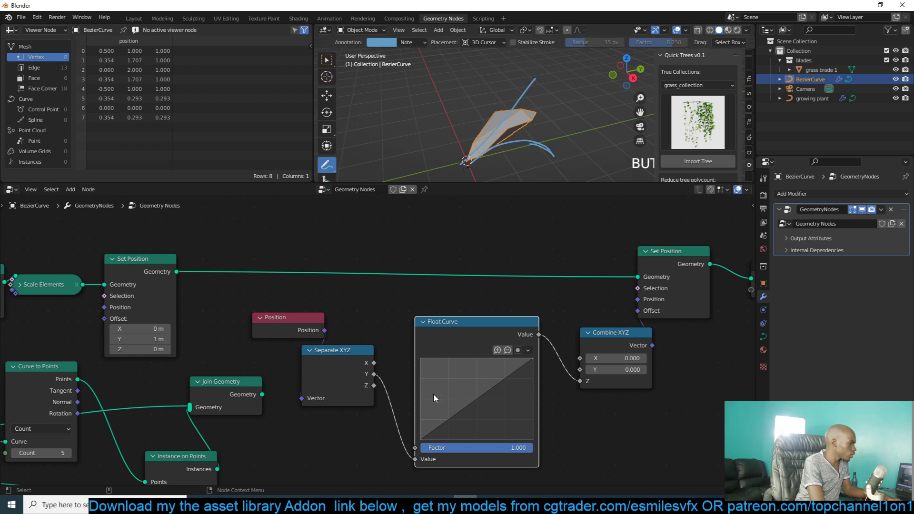
left_click_drag(484, 401, 451, 382)
mouse_move(472, 136)
middle_mouse_down()
mouse_move(528, 120)
mouse_move(542, 104)
mouse_move(450, 113)
middle_mouse_up()
scroll(497, 101, "up", 5)
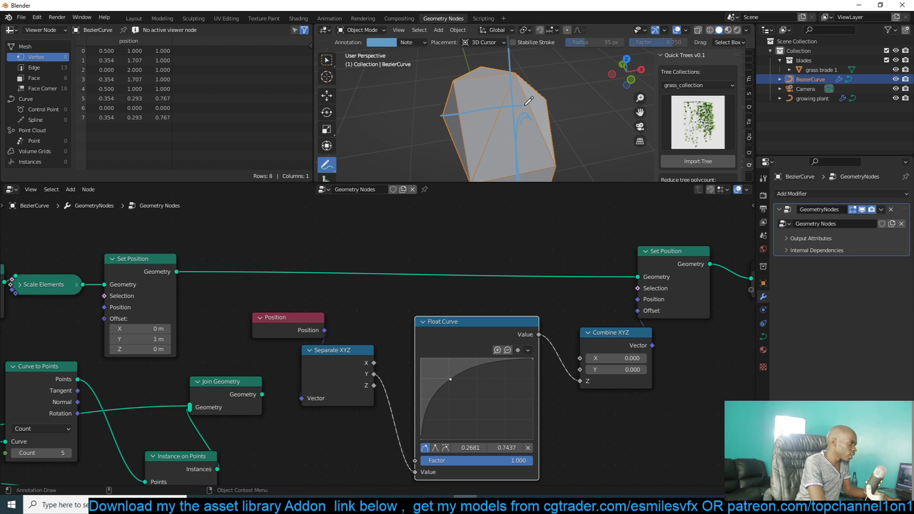
- Spread the Fill Curve and Y-offset Set Position nodes apart around the Scale Elements node
middle_click_drag(557, 100, 493, 88)
scroll(339, 368, "down", 2)
middle_click_drag(339, 368, 550, 367)
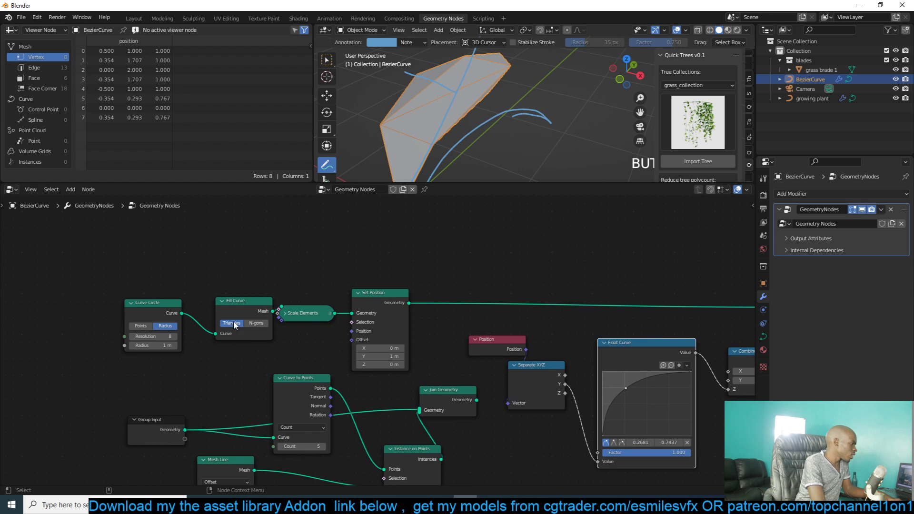
scroll(270, 330, "up", 3)
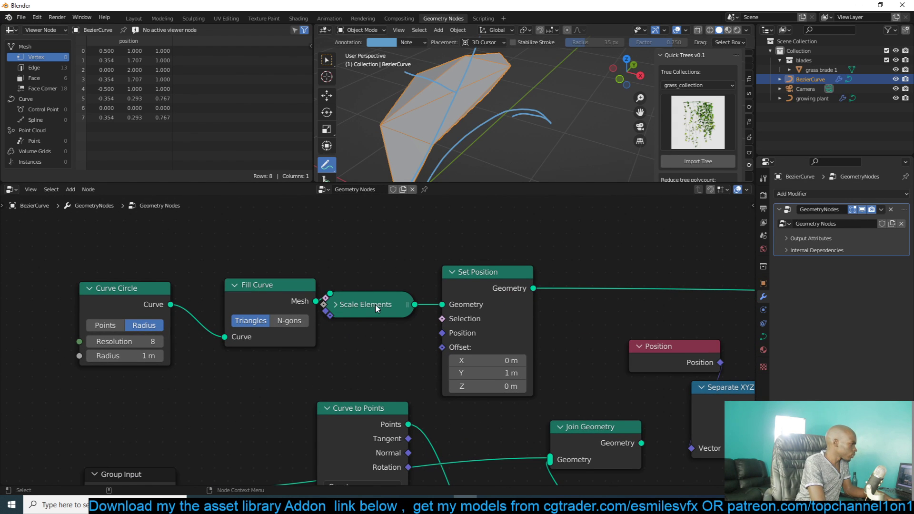
left_click(336, 305)
left_click(335, 305)
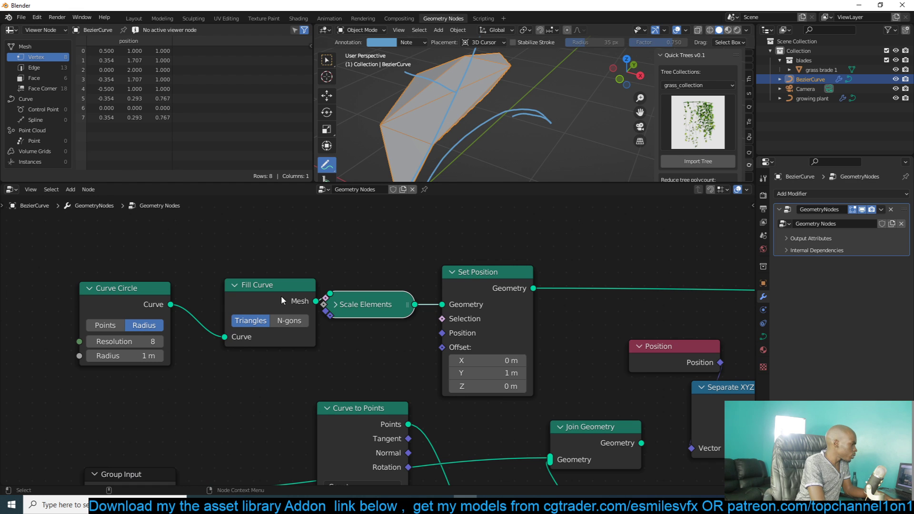
left_click_drag(281, 300, 233, 301)
mouse_move(489, 288)
left_mouse_down()
mouse_move(527, 273)
mouse_move(480, 280)
left_mouse_up()
- Try subdividing the leaf with a Subdivide Mesh node at level 3 after the Y-offset Set Position node
key("shift+a")
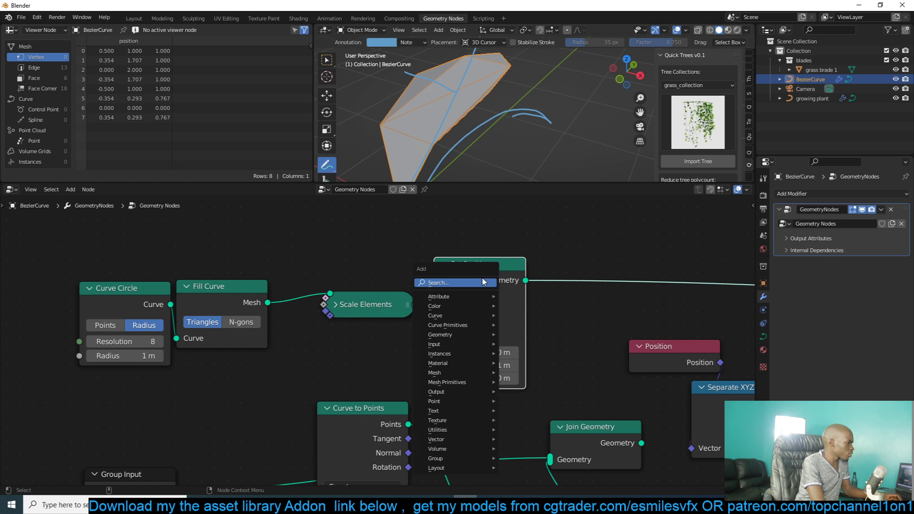
left_click(483, 282)
type("sub")
left_click(517, 295)
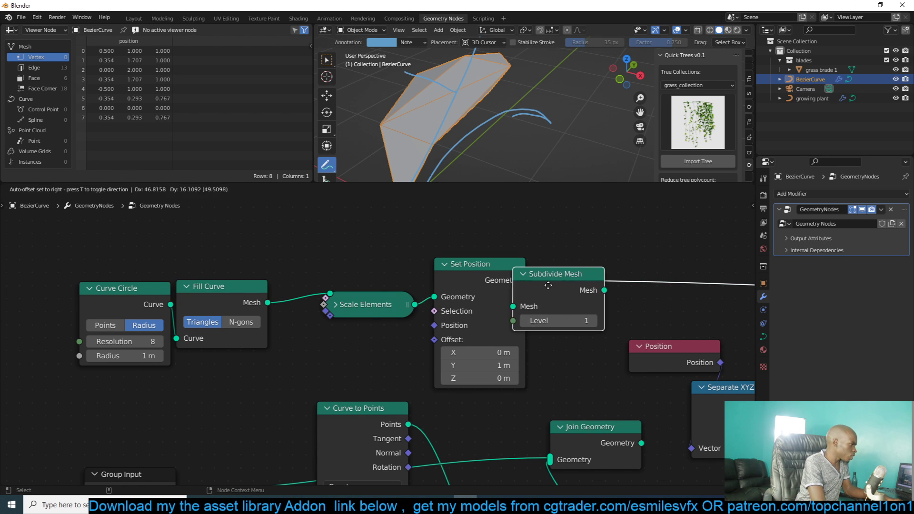
left_click(536, 267)
middle_click_drag(471, 158, 512, 120)
left_click(657, 326)
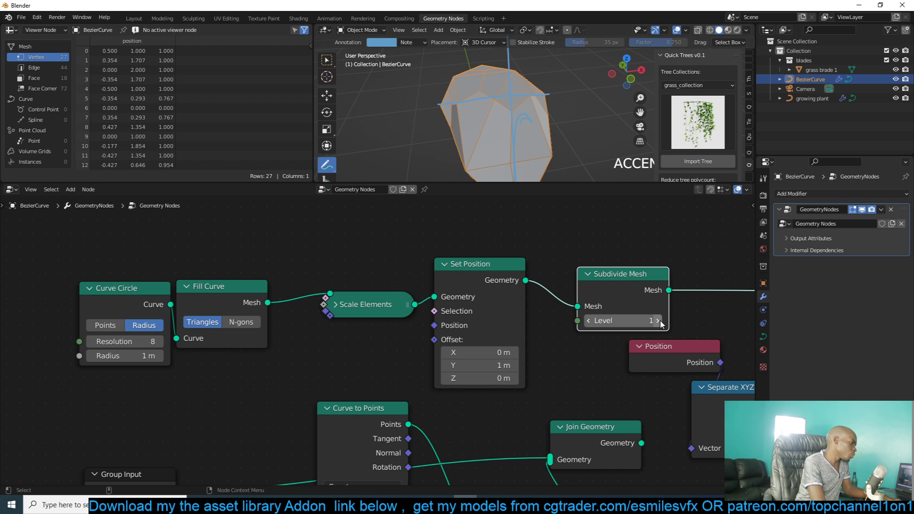
left_click(657, 326)
middle_click_drag(476, 138, 531, 168)
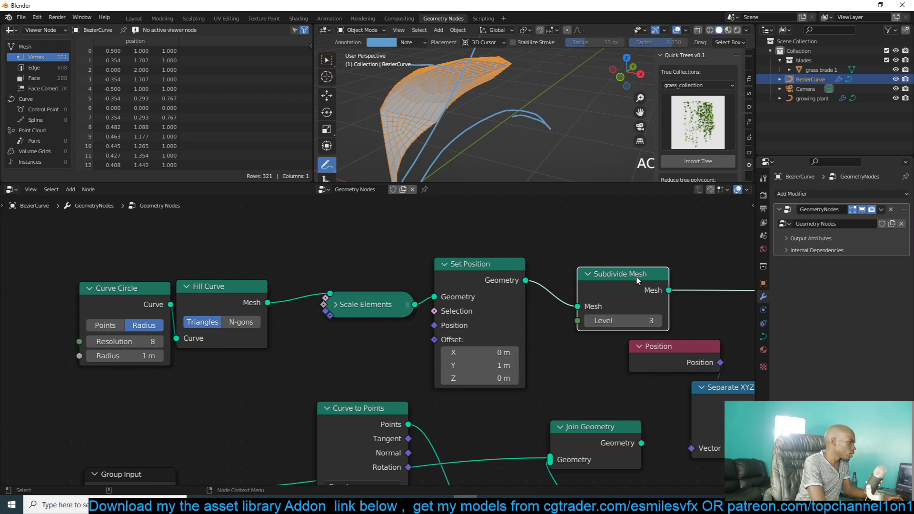
key("ctrl+x")
- Insert a Subdivision Surface node after the Y-offset Set Position node and inspect the rounded leaf
key("shift+a")
left_click(585, 266)
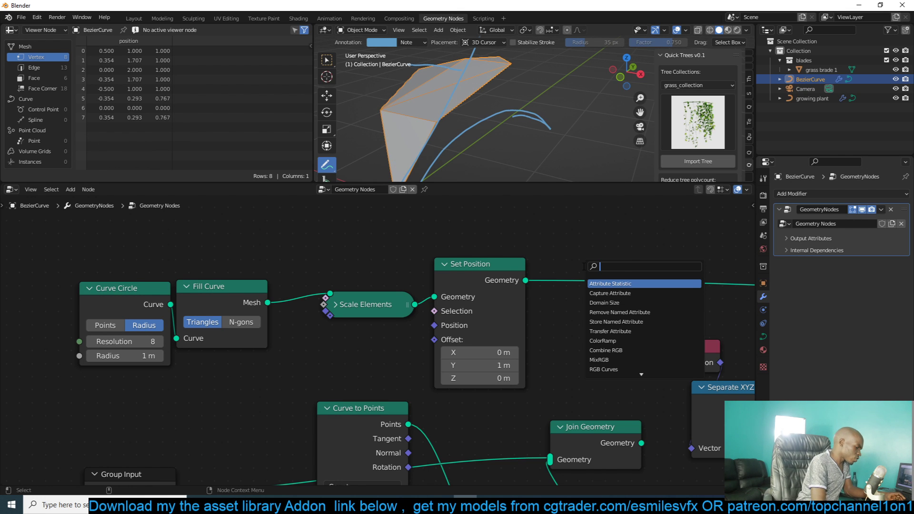
type("sub")
left_click(612, 303)
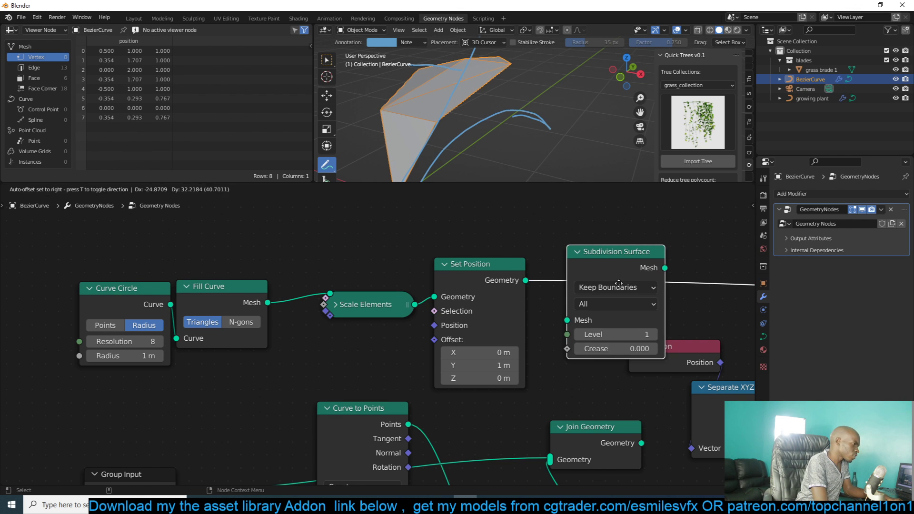
left_click(621, 305)
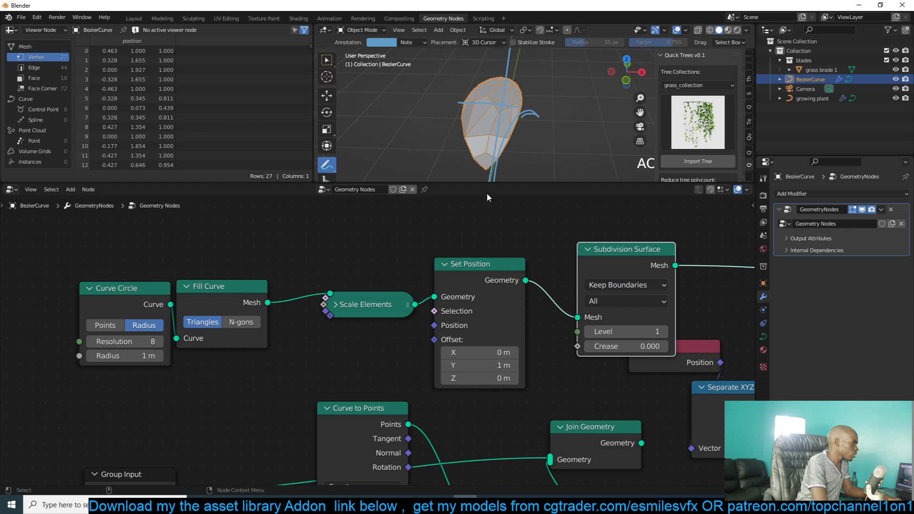
middle_click_drag(497, 158, 457, 122)
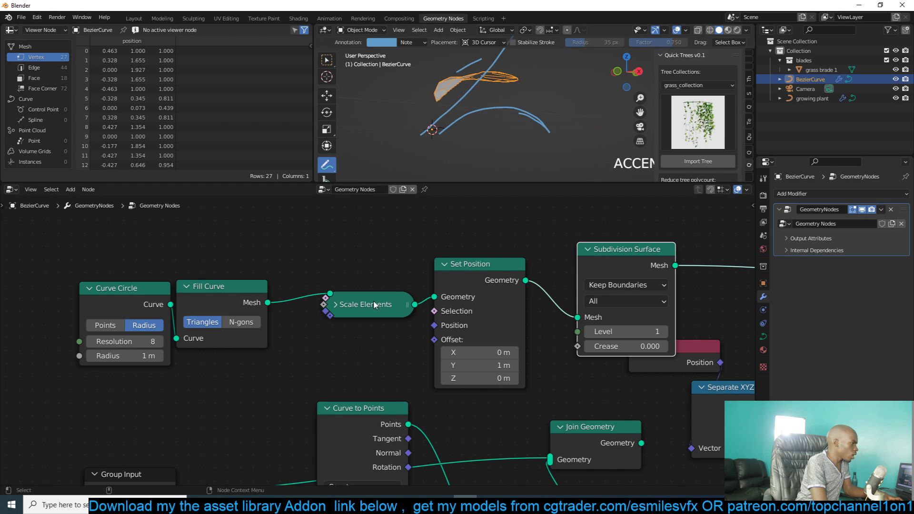
- Make room after Scale Elements and move the Subdivision Surface node between it and the Y-offset Set Position node
left_click_drag(374, 303, 347, 305)
left_click_drag(512, 274, 570, 278)
left_click_drag(616, 250, 479, 268, "alt")
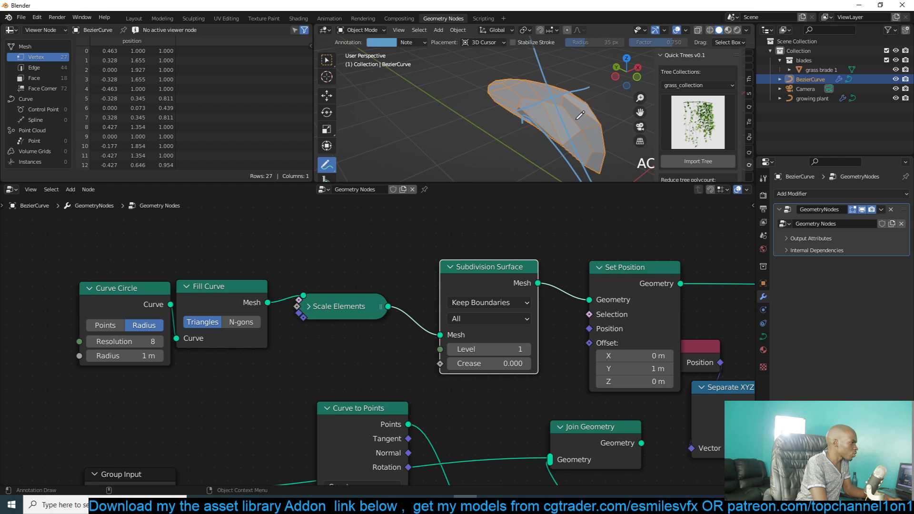
- Turn off the wireframe display on the leaf and inspect its shading
key("q")
left_click(561, 110)
right_click(560, 106)
left_click(560, 105)
right_click(535, 111)
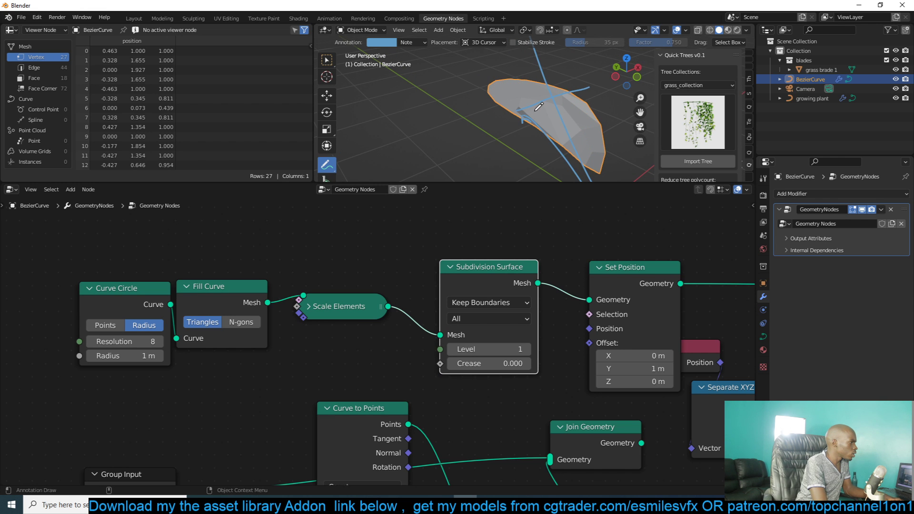
middle_click_drag(538, 106, 504, 119)
- Set the Y offset of the Set Position node after Subdivision Surface to 0.92 m so the leaf base meets the origin
scroll(563, 272, "down", 1)
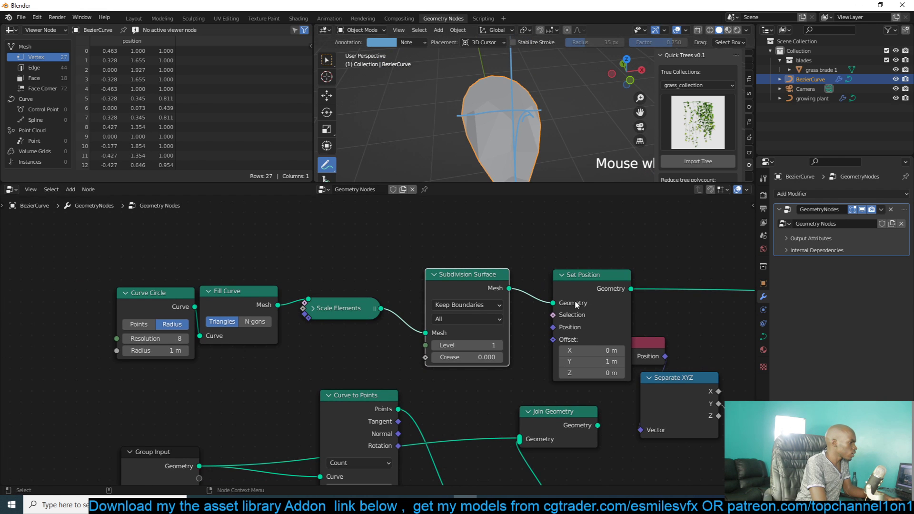
scroll(540, 85, "down", 3)
middle_click_drag(539, 91, 462, 74)
scroll(448, 106, "up", 2)
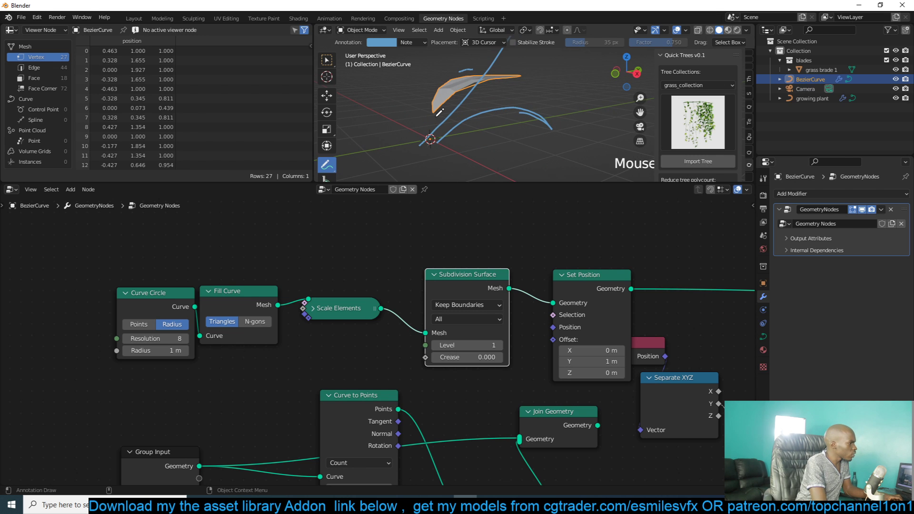
left_click_drag(595, 361, 587, 361)
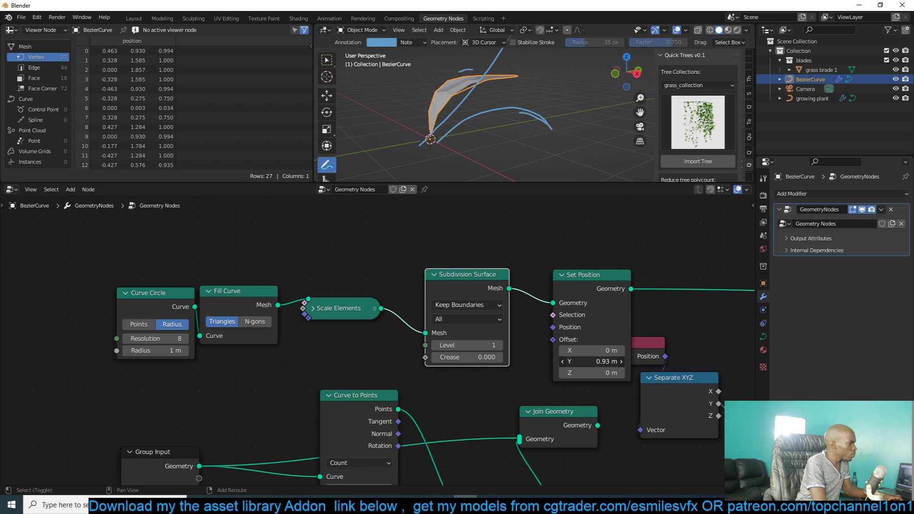
middle_click_drag(519, 111, 557, 97)
- Insert a Set Shade Smooth node between the two Set Position nodes and inspect the leaf
scroll(621, 322, "down", 3)
middle_click_drag(622, 322, 535, 322)
key("shift+a")
type("set")
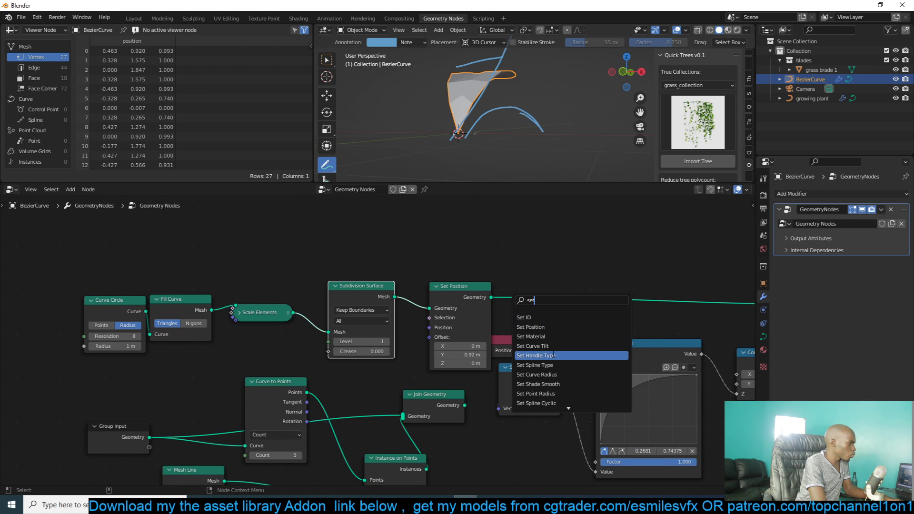
left_click(564, 383)
left_click(603, 361)
middle_click_drag(548, 119, 509, 55)
- Soften the leaf's bend by moving the Float Curve point to 0.3636, 0.6437, and check it in front and side views
middle_click_drag(601, 332, 461, 303)
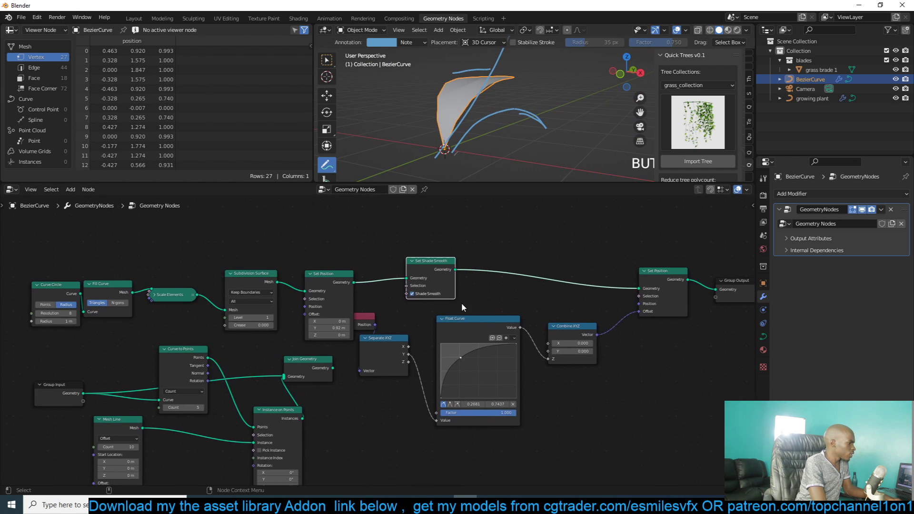
mouse_move(482, 363)
left_mouse_down()
mouse_move(495, 380)
mouse_move(491, 369)
left_mouse_up()
middle_click_drag(503, 155, 459, 129)
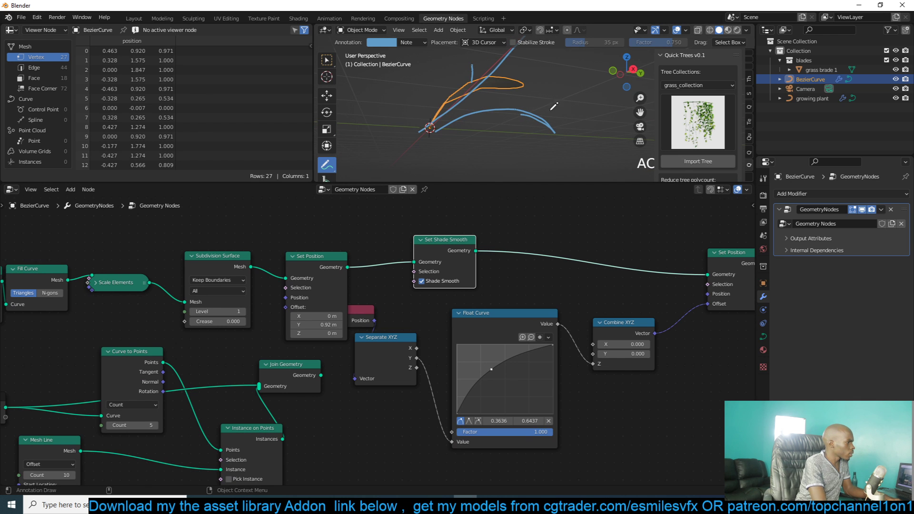
key("KP_1")
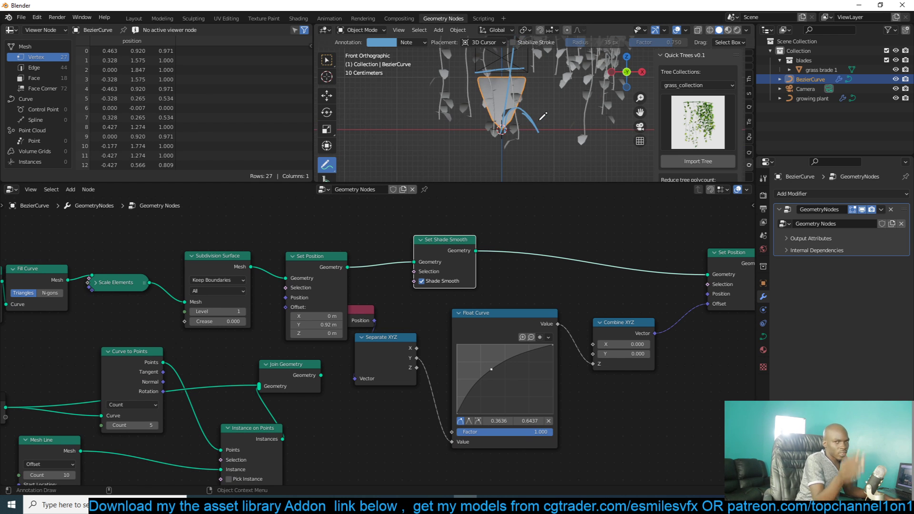
middle_click_drag(519, 213, 511, 309)
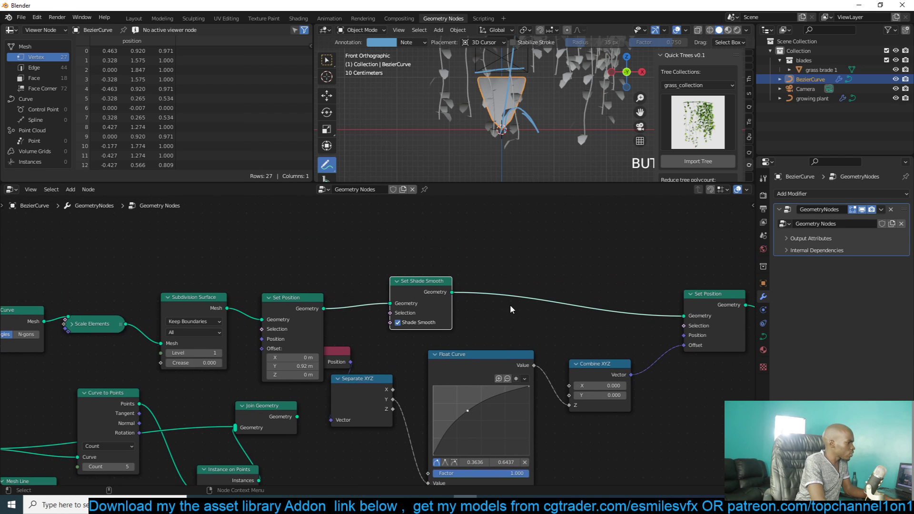
middle_click_drag(604, 134, 549, 78)
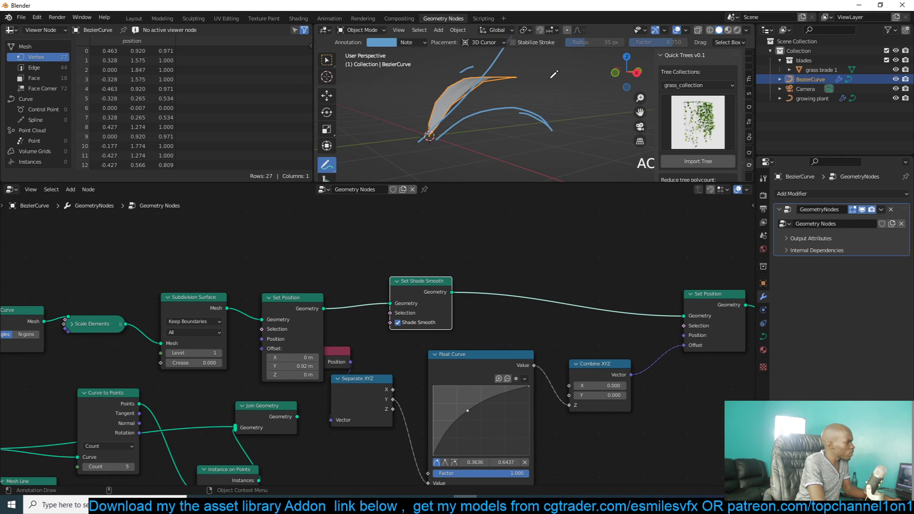
middle_click_drag(400, 149, 404, 110)
key("KP_3")
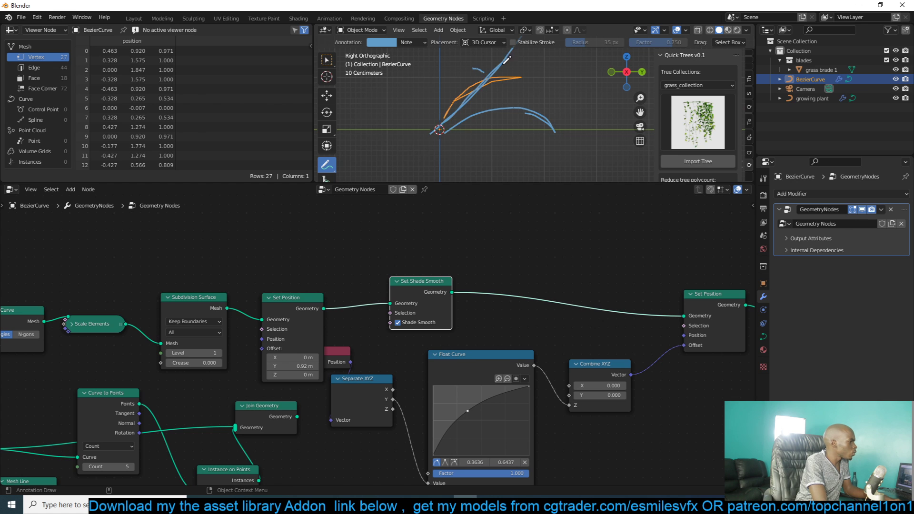
- Space out the last Set Position and Group Output nodes and insert a Transform node between them
scroll(506, 59, "down", 2)
middle_click_drag(595, 290, 484, 289)
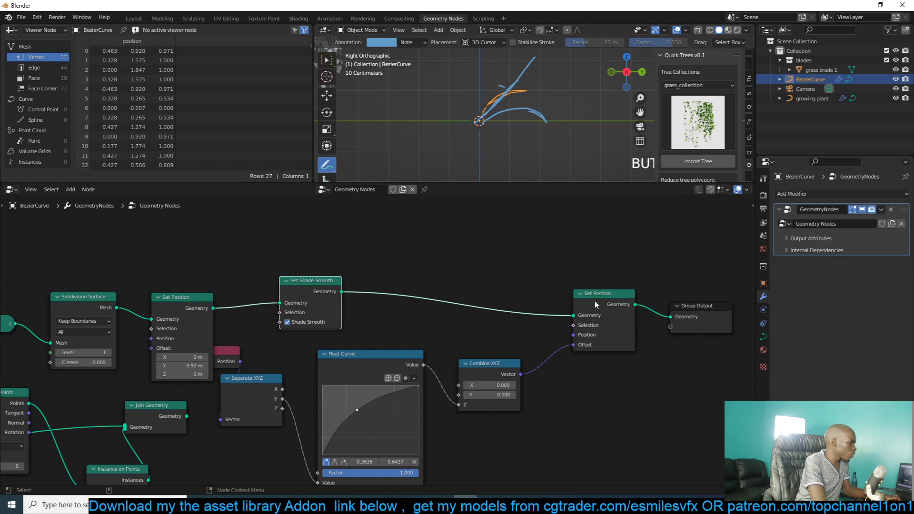
left_click_drag(602, 300, 553, 302)
left_click_drag(706, 307, 728, 300)
key("shift+a")
type("tra")
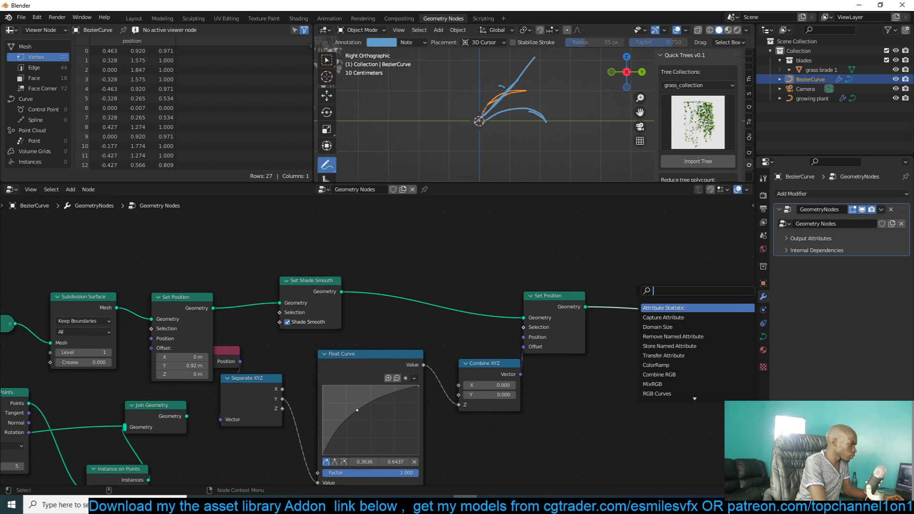
left_click(662, 308)
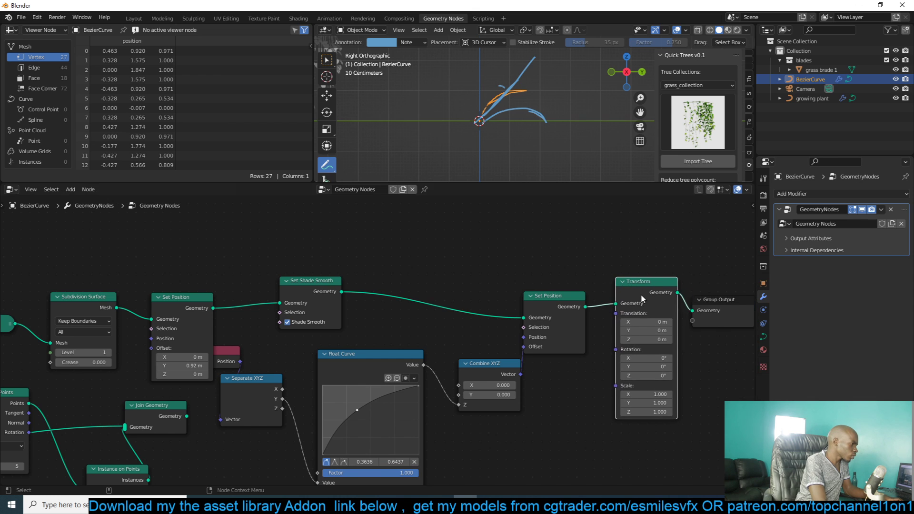
- Set the Transform node's X rotation to -34.5° to tilt the leaf down
left_click(664, 361)
left_click_drag(665, 367, 581, 358)
right_click(666, 367)
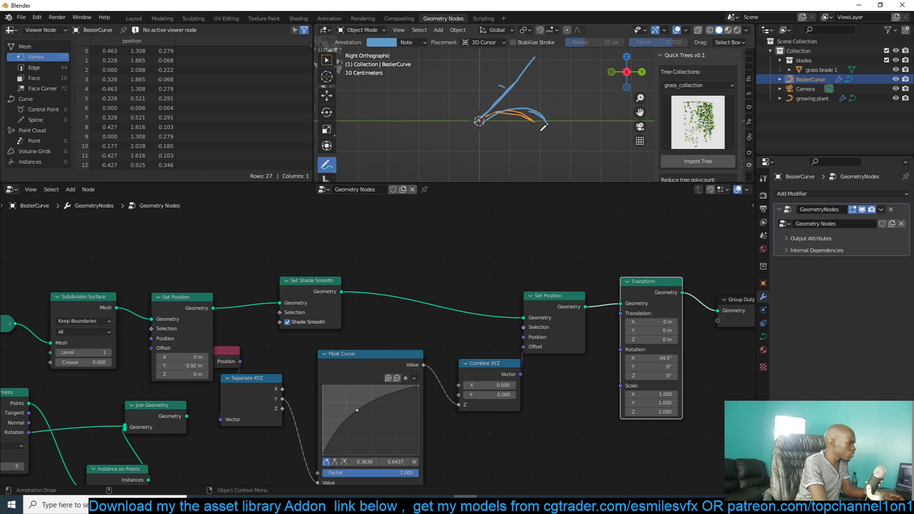
- Remove the annotation sketches from the viewport, switch to the Move tool, and view the leaf in perspective
left_click(422, 41)
left_click(475, 85)
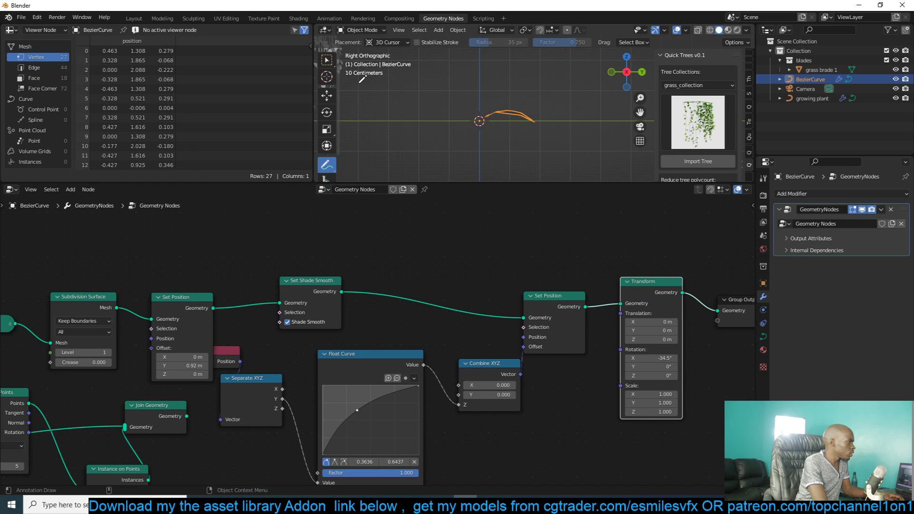
left_click(327, 95)
middle_click_drag(400, 110, 601, 181)
scroll(534, 162, "up", 3)
left_click(477, 156)
middle_click_drag(478, 159, 476, 171)
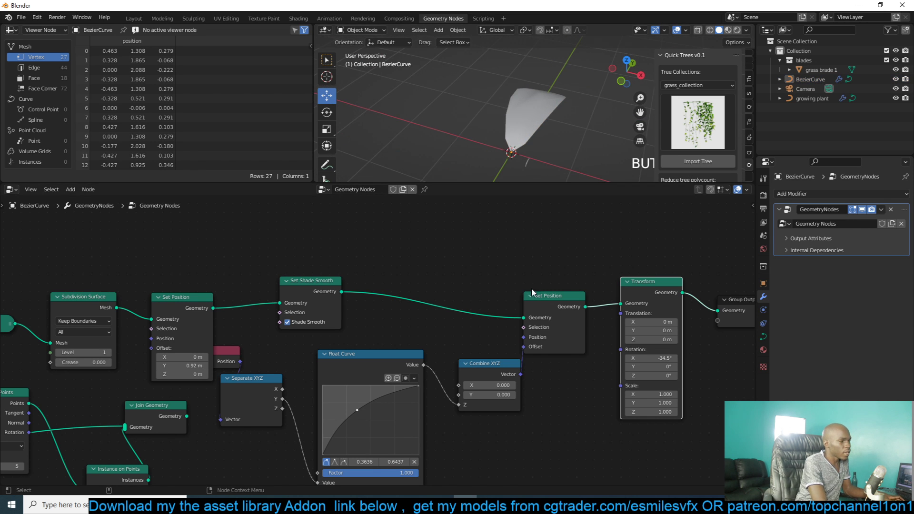
- Move the Group Input, Curve to Points, Mesh Line, Instance on Points and Join Geometry nodes below the leaf nodes
scroll(450, 335, "down", 4)
left_click_drag(172, 339, 373, 422)
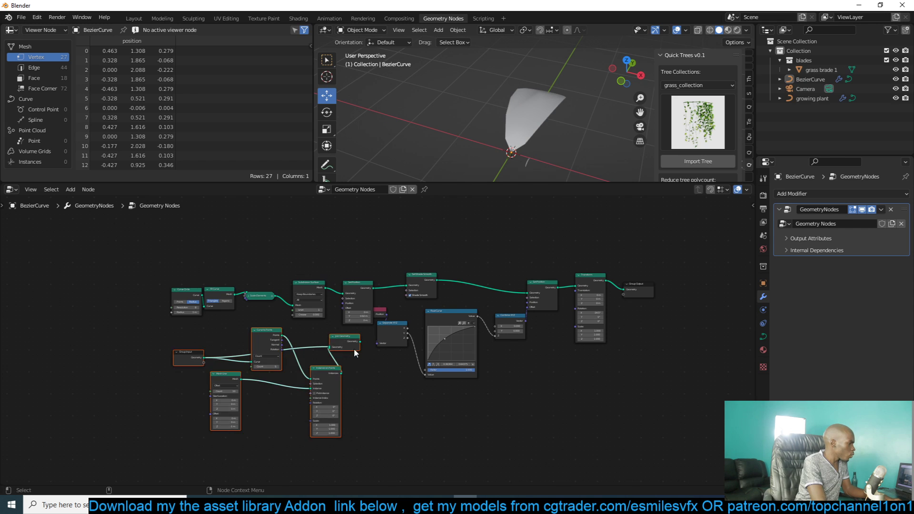
left_click_drag(353, 346, 381, 417)
- Group all the leaf nodes in a frame, move it clear of the Group Output, and label it "leaf"
left_click_drag(621, 248, 131, 365)
key("ctrl+j")
left_click_drag(498, 269, 289, 246)
key("F2")
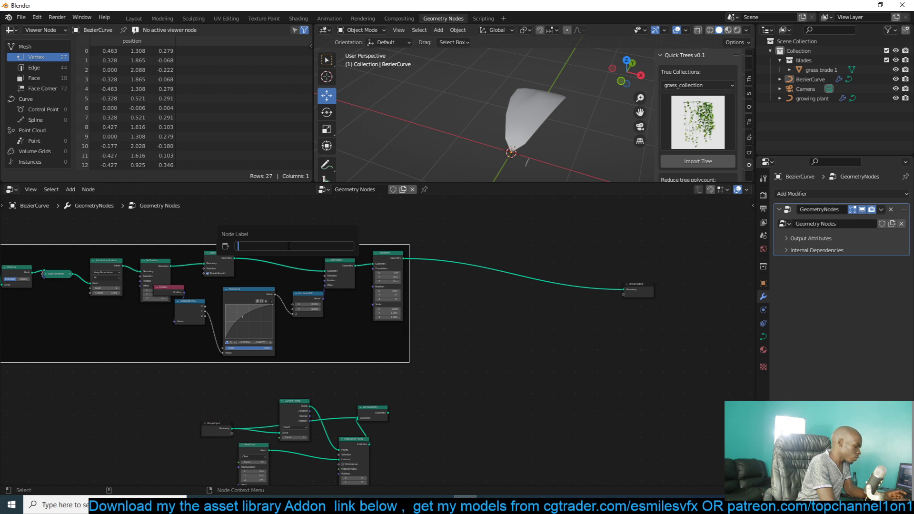
key("Return")
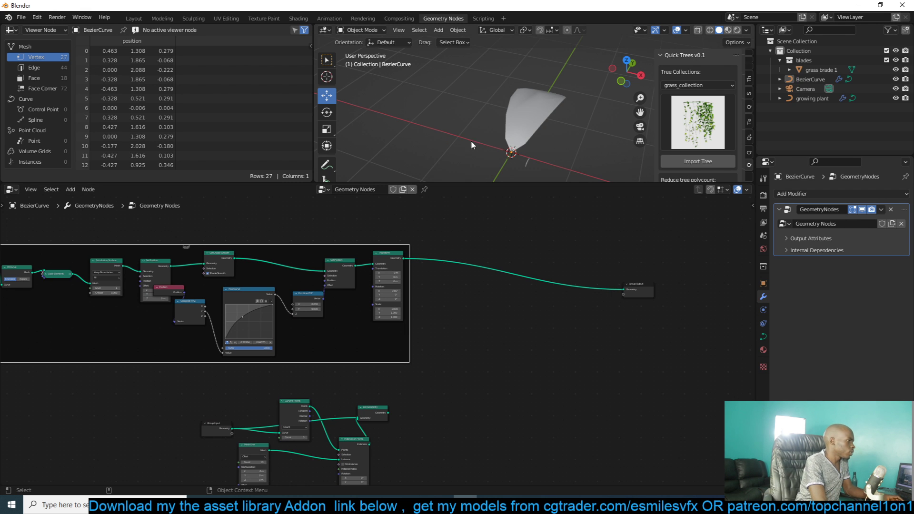
- Hide the viewport sidebar, select the leaf object, and view it from the side
key("n")
left_click(543, 116)
key("grave")
middle_click_drag(542, 116, 483, 95)
scroll(454, 377, "down", 2)
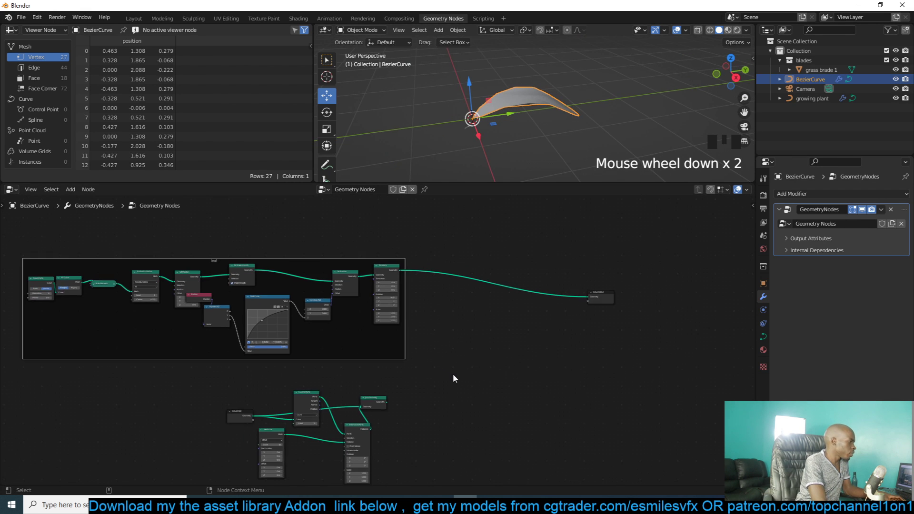
- Connect Join Geometry to the Group Output, move it clear of the other vine nodes, and view the hanging lines
scroll(424, 400, "up", 3)
left_click(386, 416, "alt+shift")
left_click_drag(381, 414, 513, 373)
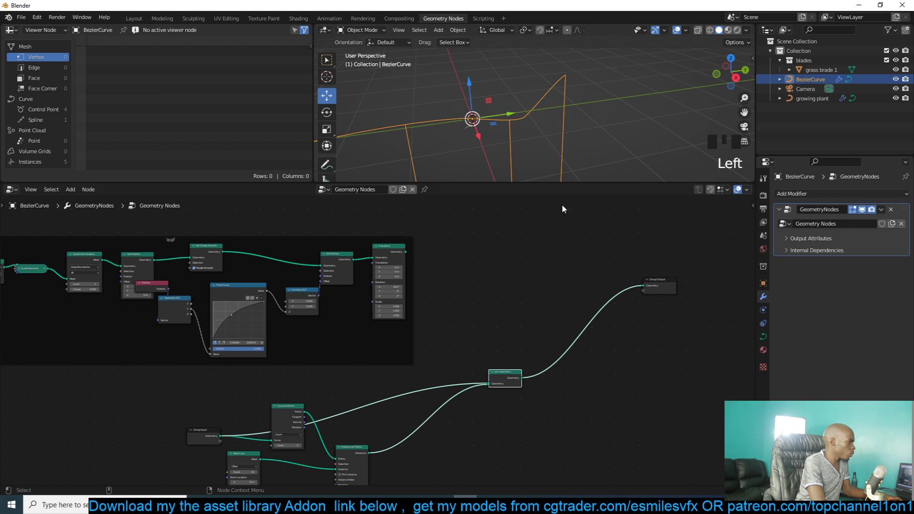
scroll(589, 127, "down", 4)
middle_click_drag(583, 113, 622, 71)
scroll(534, 114, "down", 7)
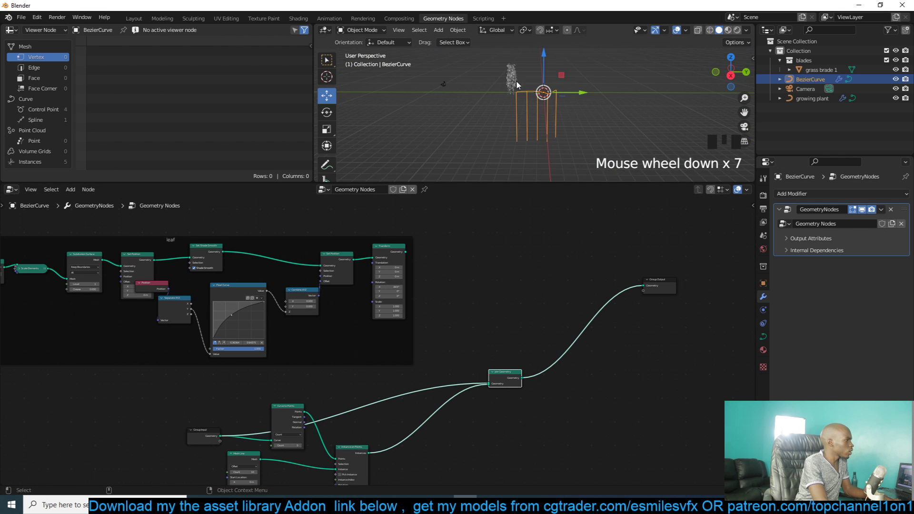
- Examine the finished leafy hanging plant from several angles and compare it with the bare hanging lines of the curve
scroll(533, 114, "up", 4)
scroll(512, 51, "up", 5)
key("grave")
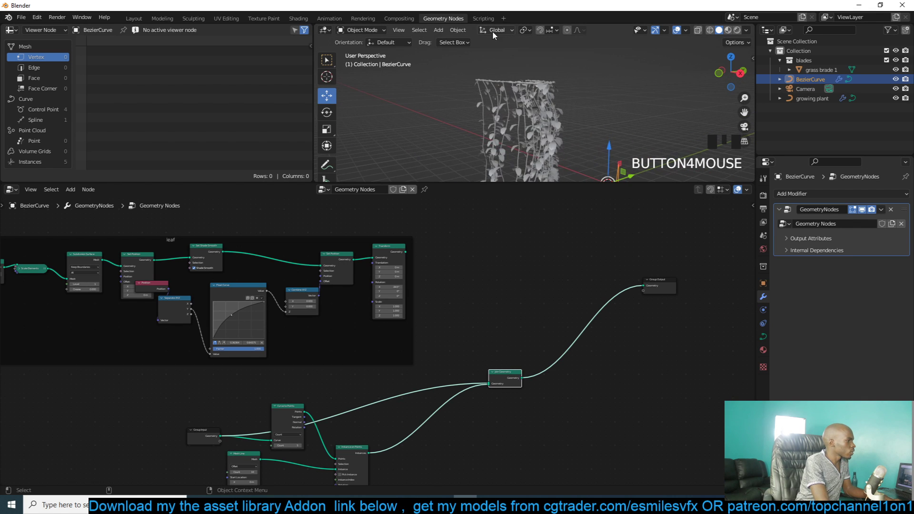
scroll(582, 389, "down", 3)
scroll(614, 334, "up", 4)
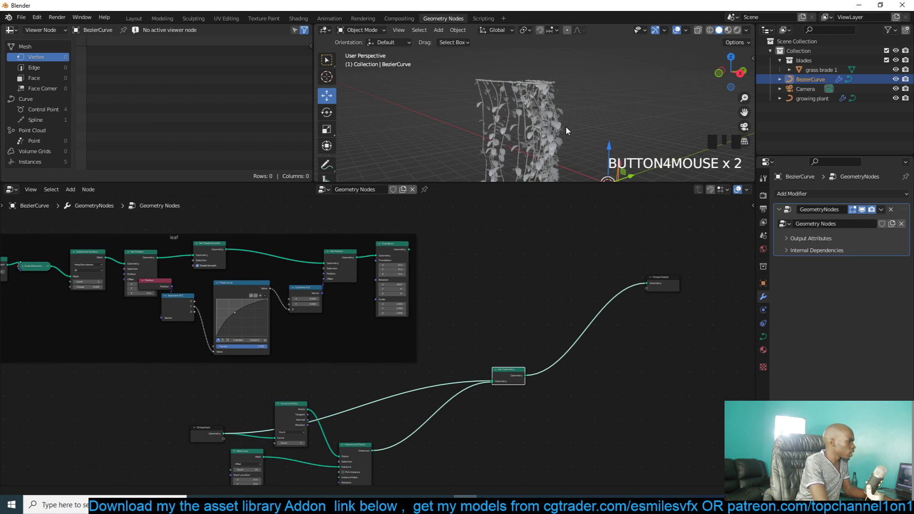
middle_click_drag(565, 127, 566, 88, "shift")
middle_click_drag(680, 129, 589, 122)
scroll(557, 425, "down", 3)
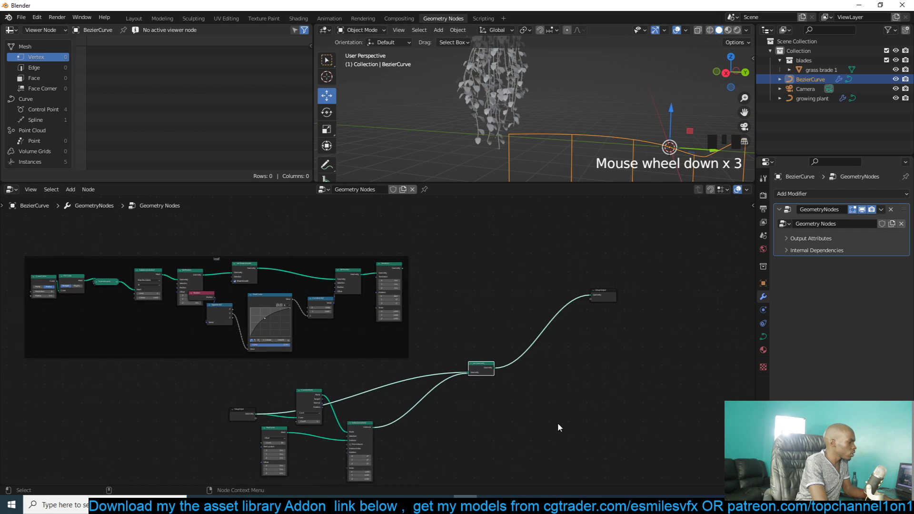
- Move Join Geometry closer to the Instance on Points node, and shift the Mesh Line and Curve to Points nodes down
scroll(536, 384, "up", 4)
left_click(579, 356)
left_click(570, 359)
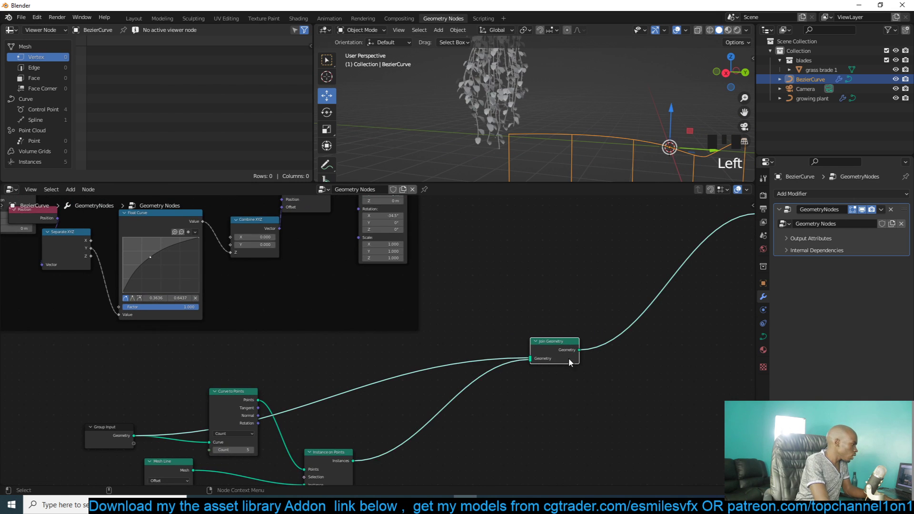
left_click(568, 314)
left_click_drag(558, 346, 465, 381)
middle_click_drag(440, 407, 569, 311)
scroll(532, 328, "up", 1)
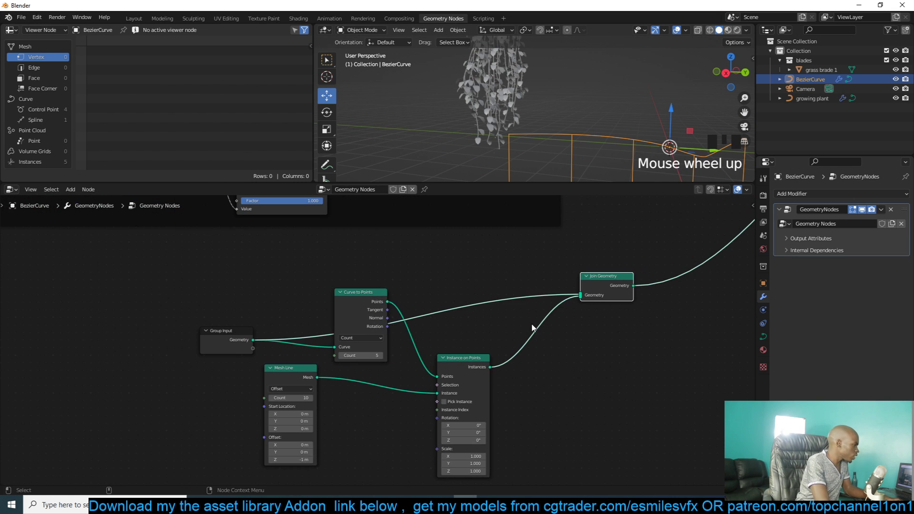
left_click_drag(282, 373, 288, 416)
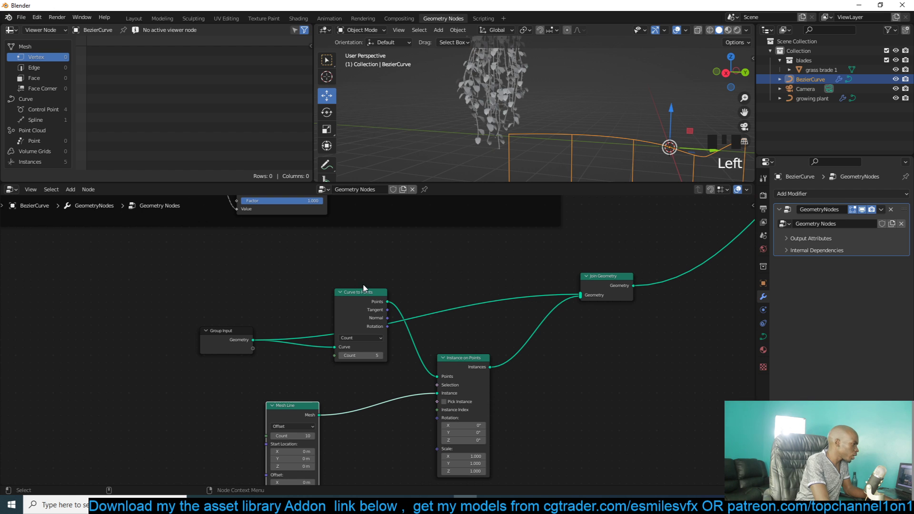
left_click_drag(364, 288, 351, 334)
key("shift+a")
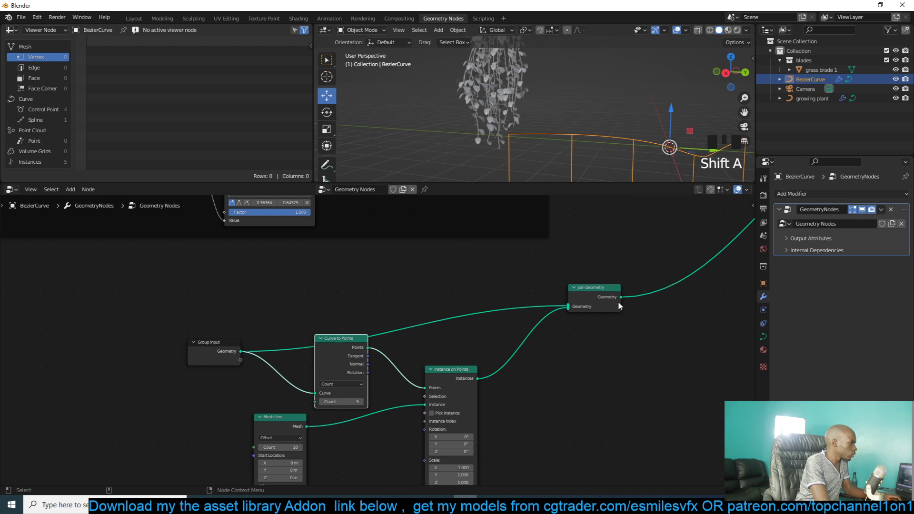
key("shift+a")
type("cur")
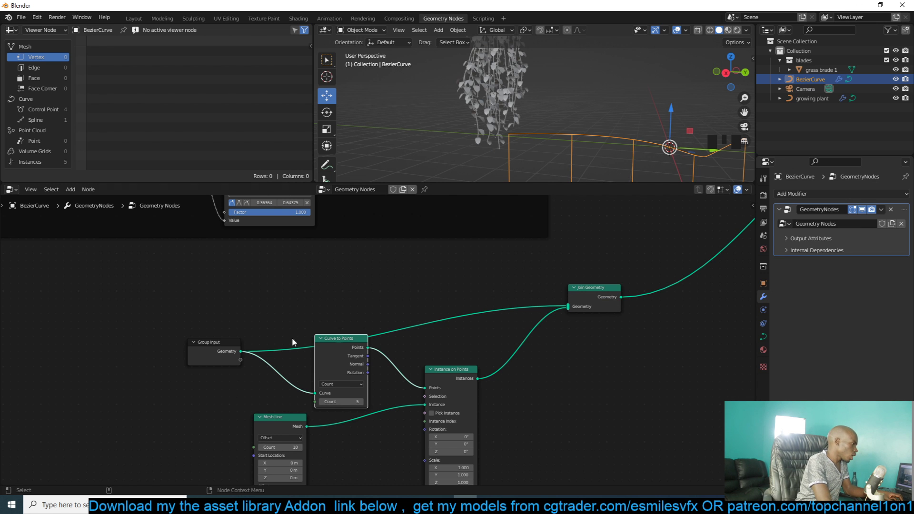
- Insert a Curve to Mesh node on the link between Group Input and Join Geometry
key("grave")
scroll(438, 130, "up", 3)
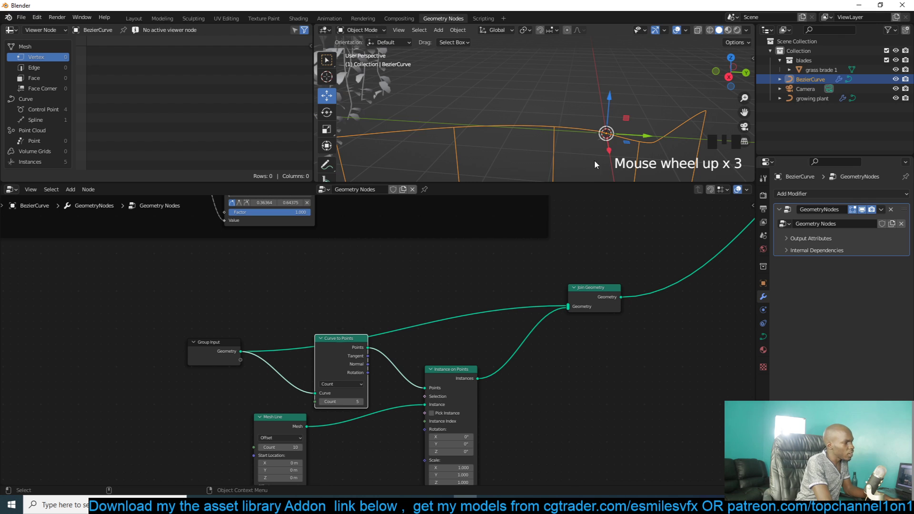
key("shift+a")
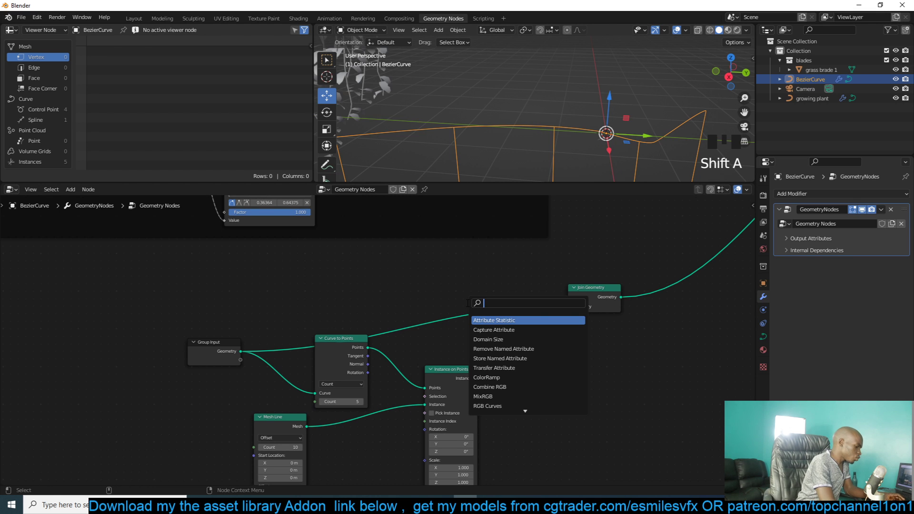
type("to me")
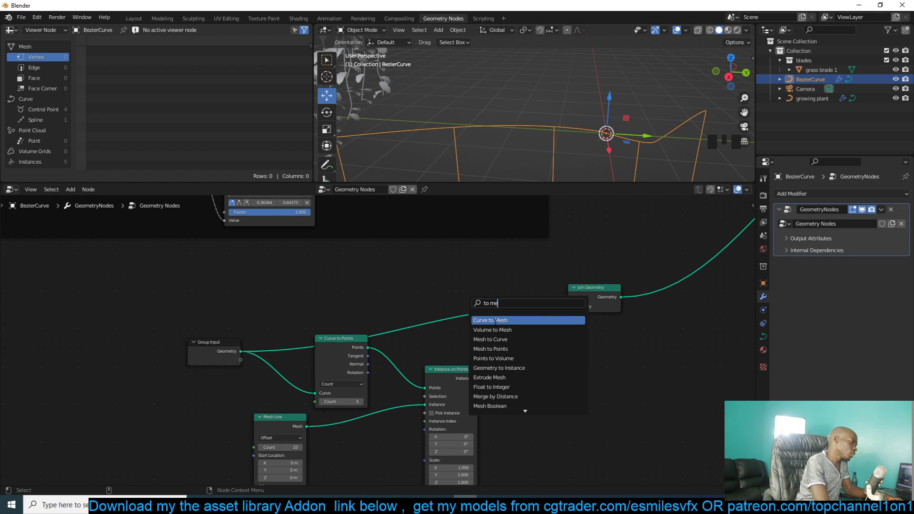
left_click(495, 321)
- Add a Curve Circle node above the Group Input and Curve to Points nodes
key("shift+a")
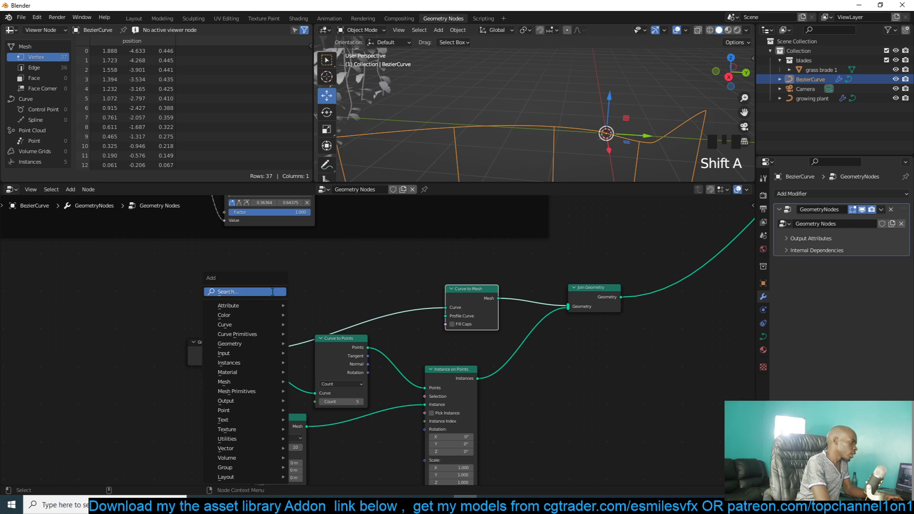
left_click(273, 292)
type("cir")
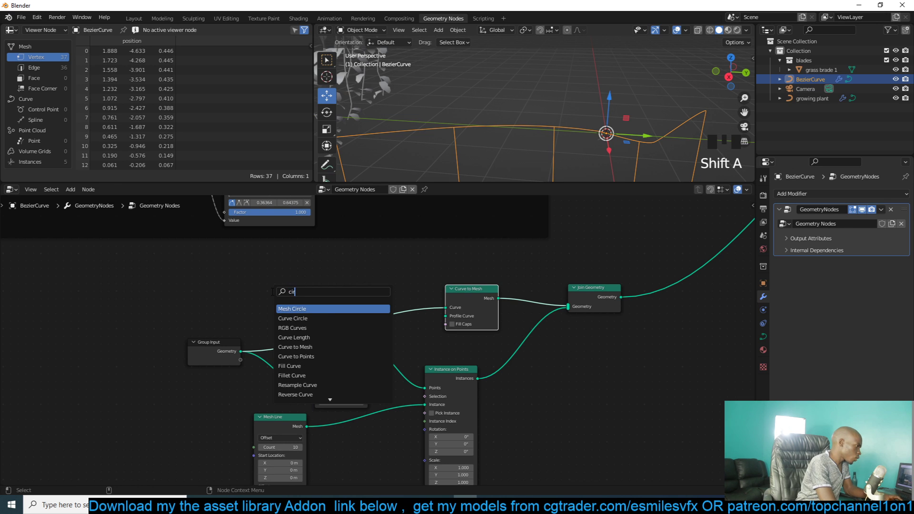
key("Down")
key("Return")
left_click(297, 281)
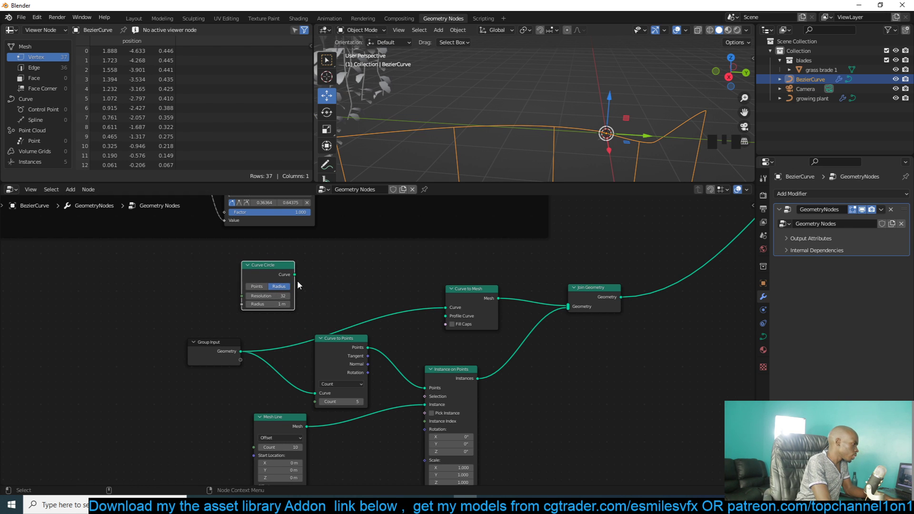
- Connect the Curve Circle to the Profile Curve of Curve to Mesh, with resolution 4 and radius 0.06 m
scroll(450, 316, "down", 1)
mouse_move(450, 318)
left_mouse_down()
mouse_move(433, 325)
mouse_move(419, 315)
mouse_move(451, 326)
left_mouse_up()
scroll(448, 326, "up", 3)
left_click(459, 315)
scroll(556, 122, "up", 4)
key("q")
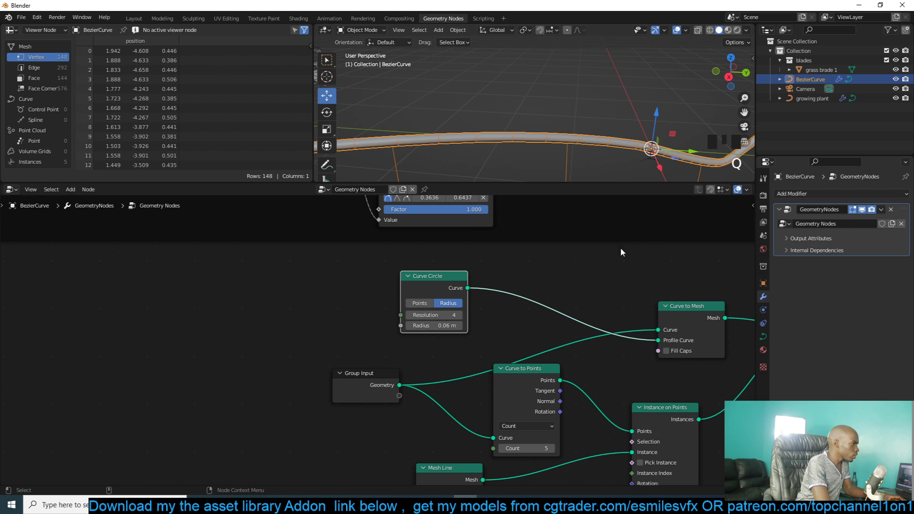
- Duplicate the Curve Circle and Curve to Mesh nodes together and place the copies beyond Instance on Points
scroll(481, 251, "up", 2)
scroll(488, 307, "down", 6)
scroll(508, 373, "up", 3)
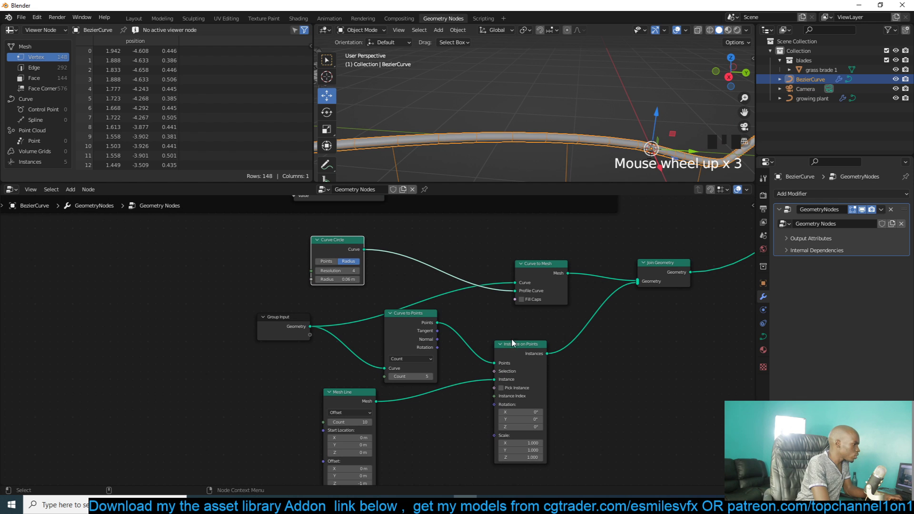
left_click(327, 252)
left_click_drag(355, 249, 378, 255)
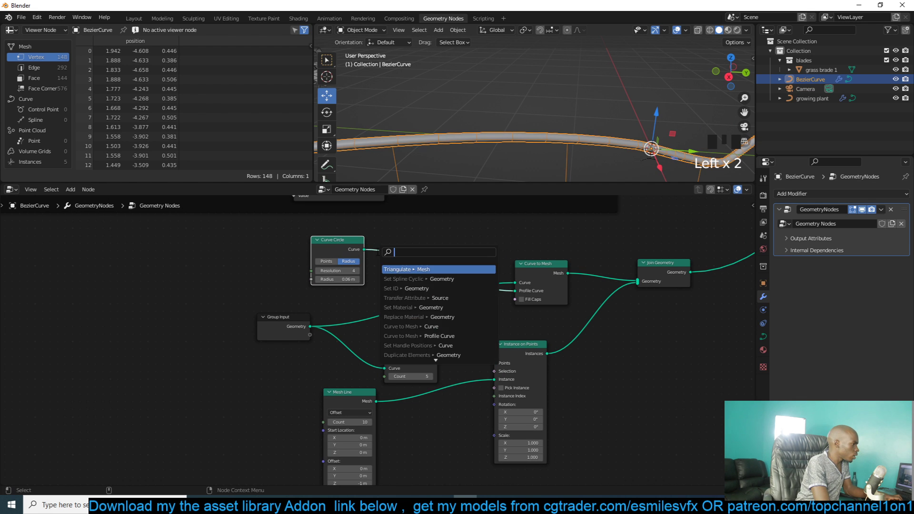
left_click(544, 260, "shift")
key("shift+d")
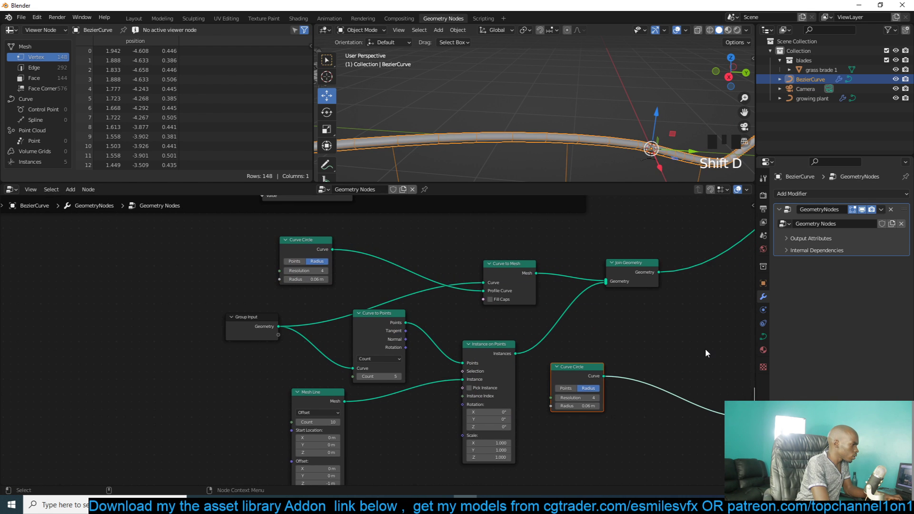
- Arrange the duplicated Curve to Mesh under Join Geometry with the duplicated Curve Circle directly below it
left_click(496, 306)
left_click_drag(496, 306, 510, 299)
scroll(511, 322, "up", 4)
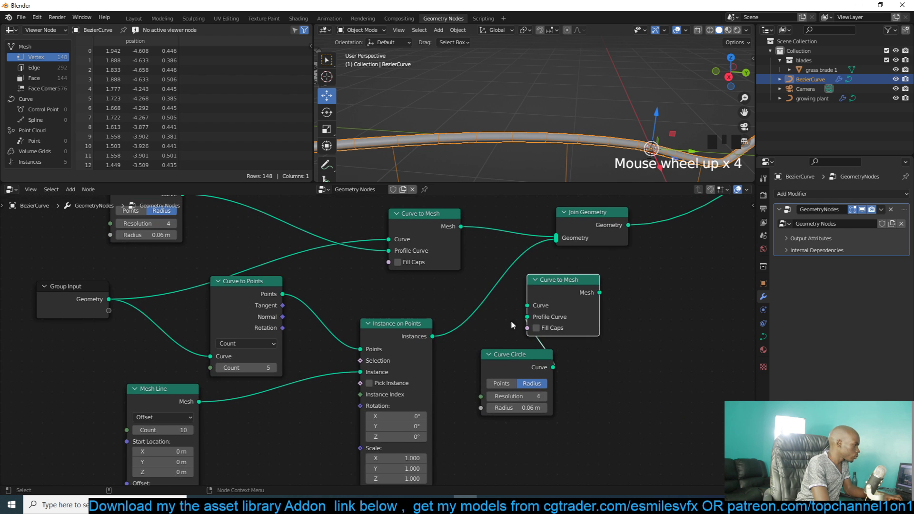
left_click_drag(527, 366, 572, 384)
left_click_drag(559, 277, 553, 295)
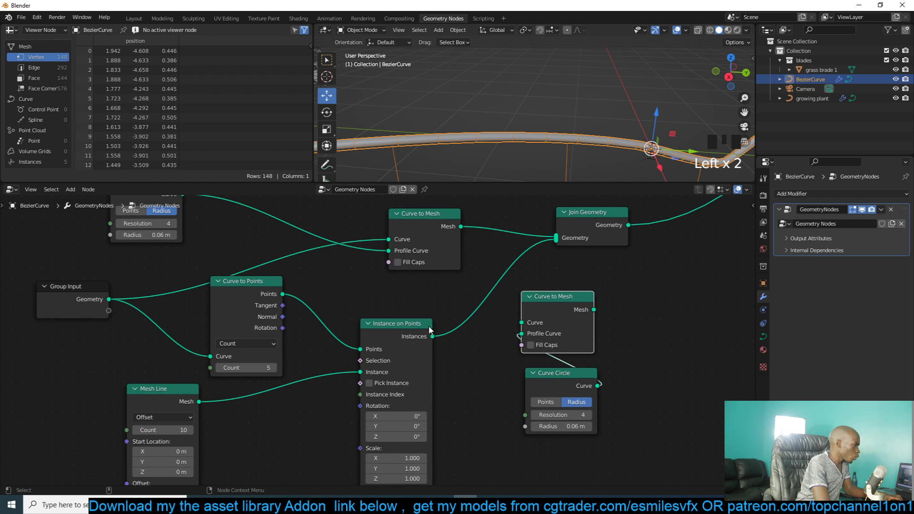
- Route the Instance on Points output through the duplicated Curve to Mesh and connect its mesh to Join Geometry
scroll(561, 112, "down", 3)
middle_click_drag(561, 113, 585, 74, "shift")
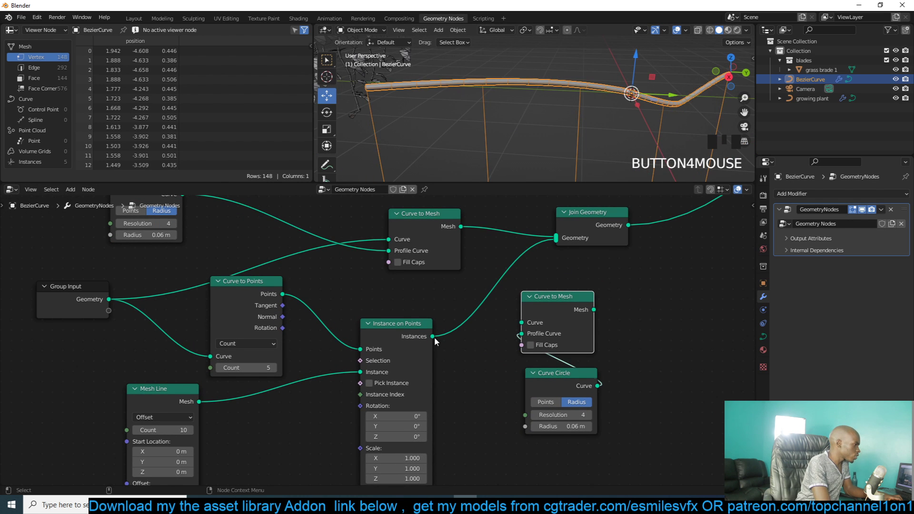
left_click_drag(434, 337, 526, 323)
left_click_drag(595, 311, 552, 270)
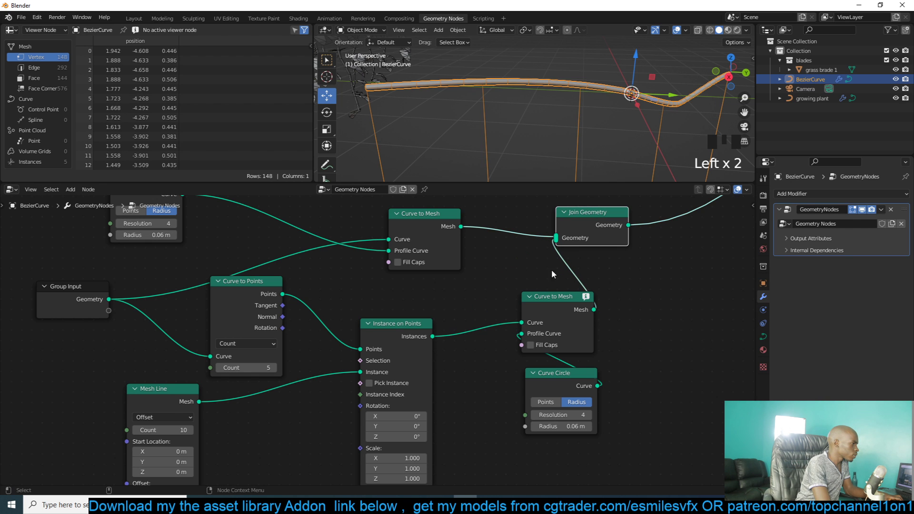
- Insert a Realize Instances node between Instance on Points and the duplicated Curve to Mesh
scroll(585, 295, "up", 3)
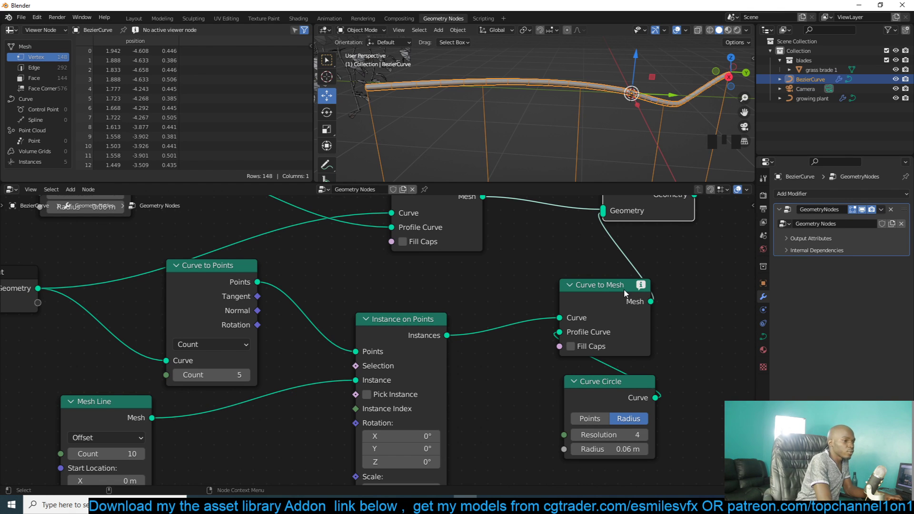
left_click(397, 335)
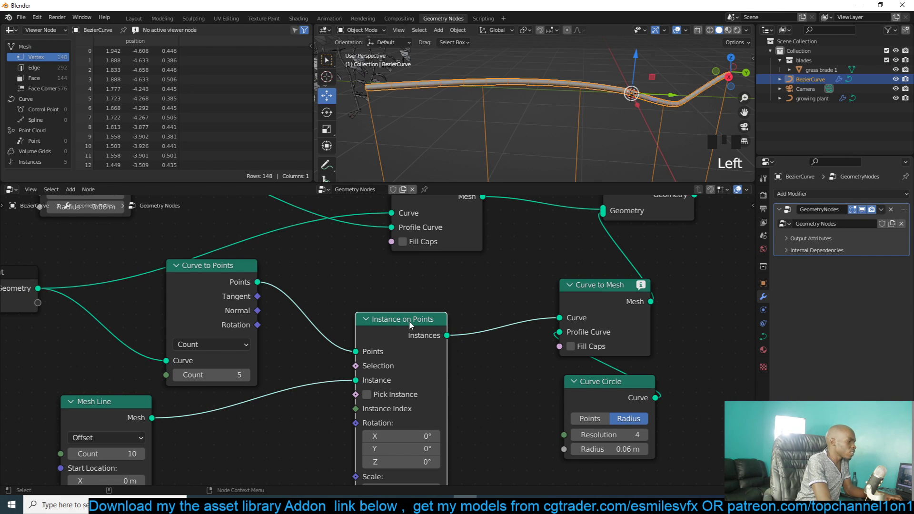
key("shift+a")
type("r")
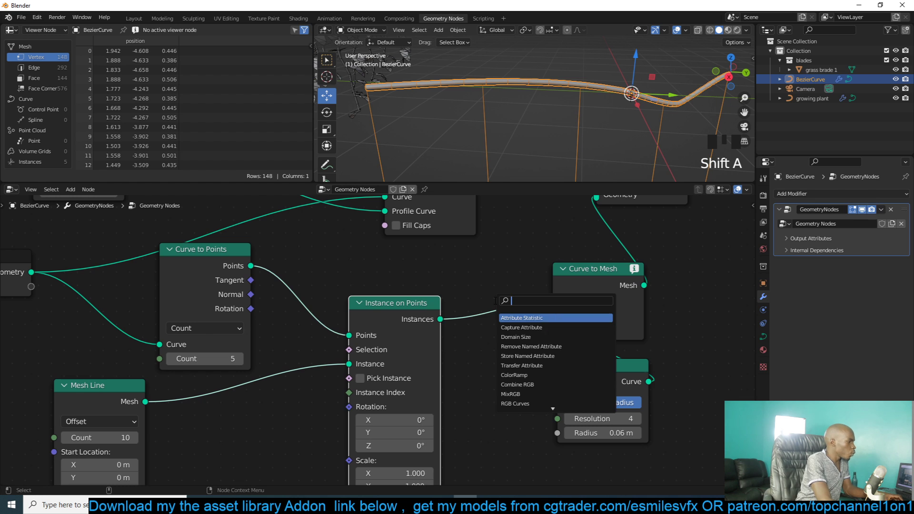
type("eal")
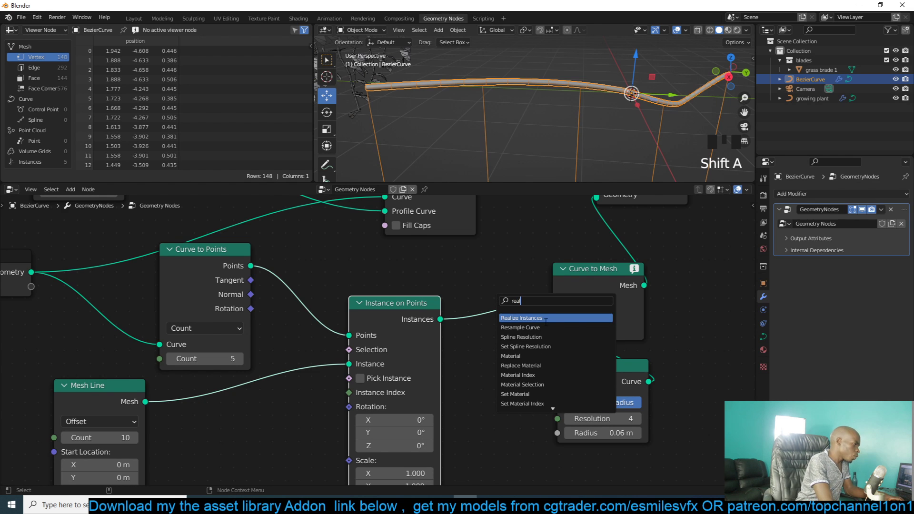
left_click(546, 318)
left_click(594, 318)
middle_click_drag(594, 318, 551, 321)
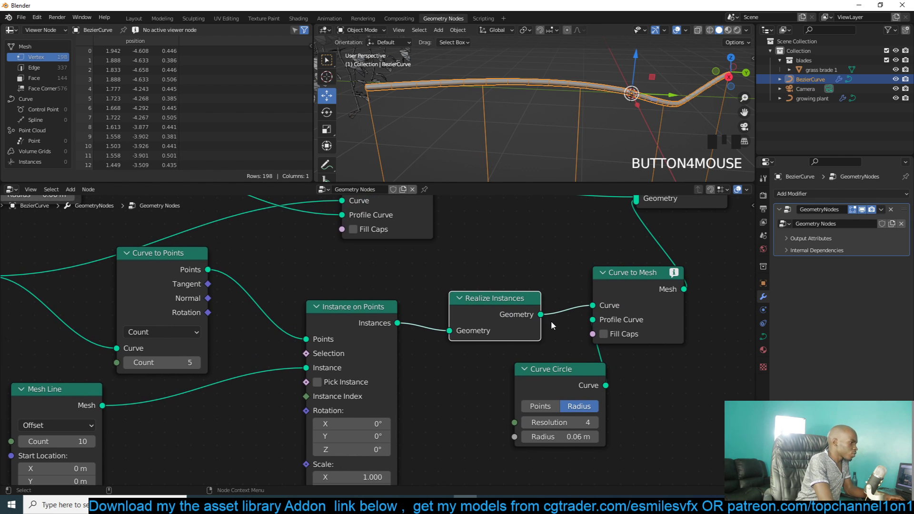
- Make room between the nodes and insert a Mesh to Curve node between Realize Instances and Curve to Mesh
left_click_drag(495, 312, 445, 317)
left_click_drag(547, 376, 638, 368)
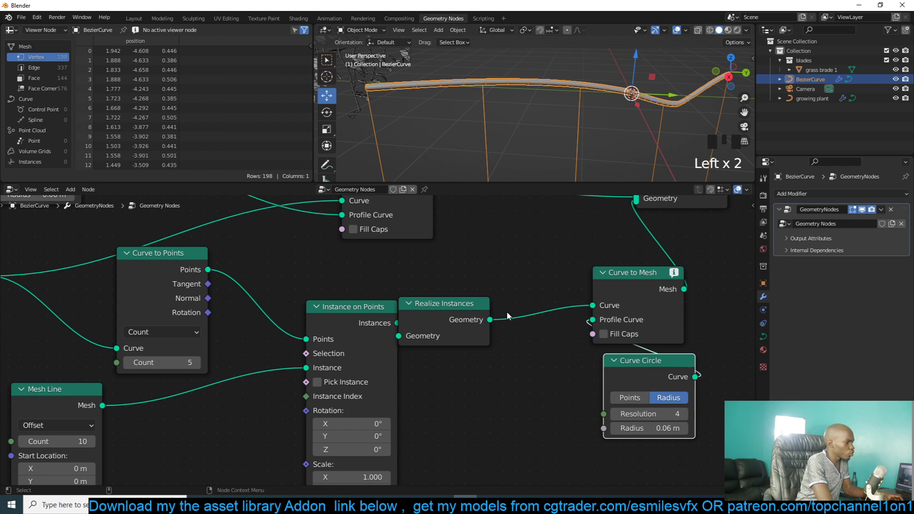
key("shift+a")
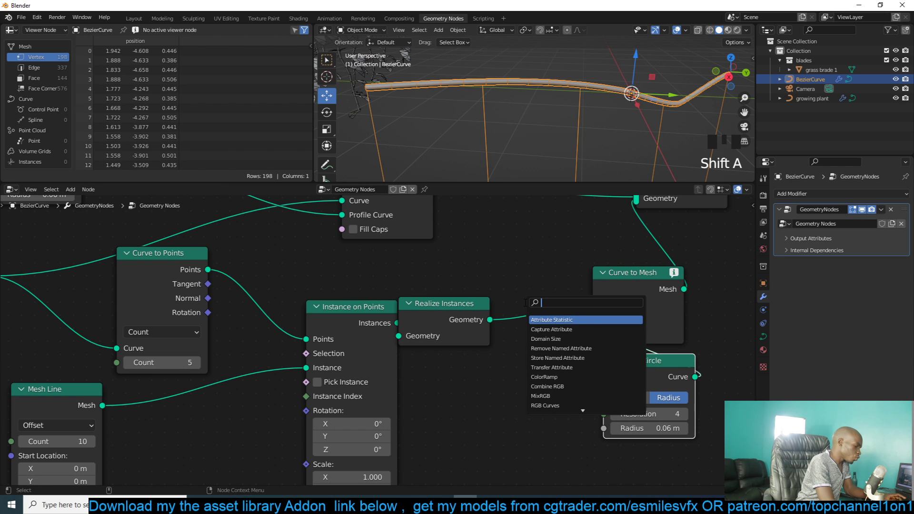
type("to cu")
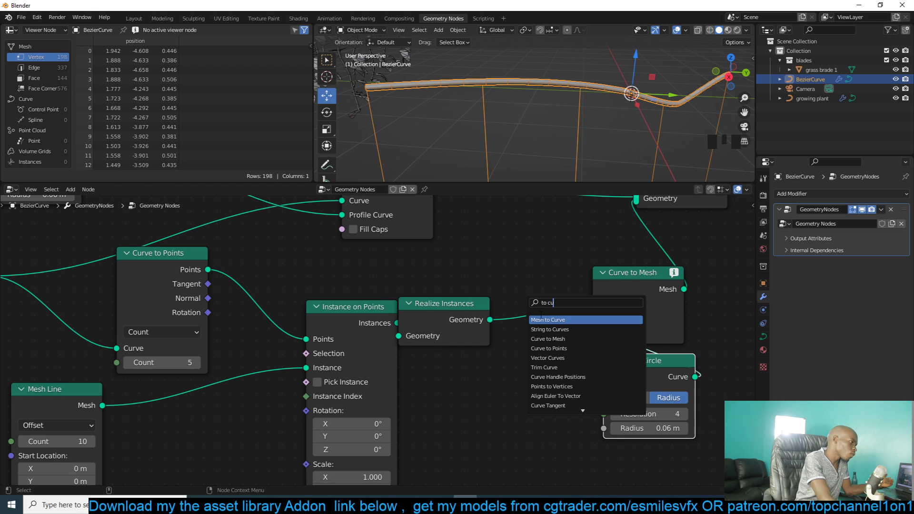
left_click(541, 319)
left_click(541, 318)
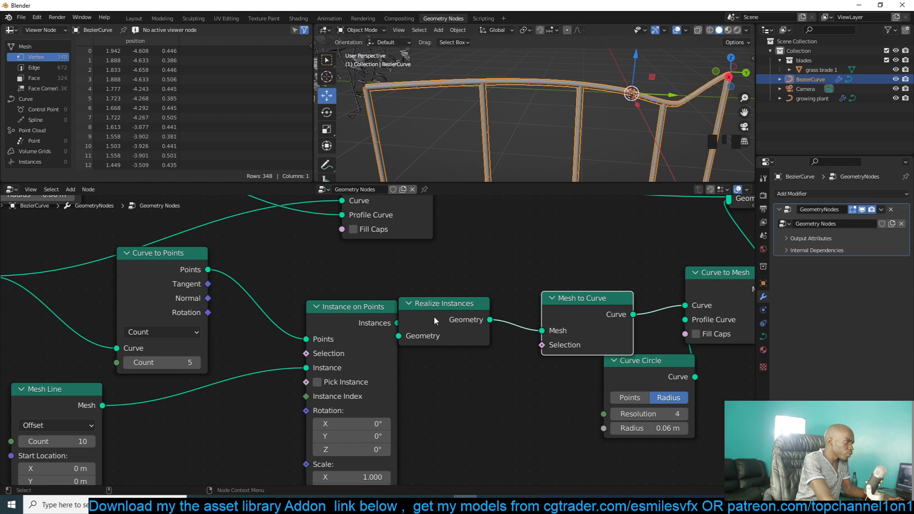
left_click_drag(434, 318, 452, 322)
- Deselect the curve and examine the thickened hanging stems beside the finished leafy plant
left_click(562, 133)
scroll(588, 93, "down", 5)
middle_click_drag(589, 94, 586, 106)
key("grave")
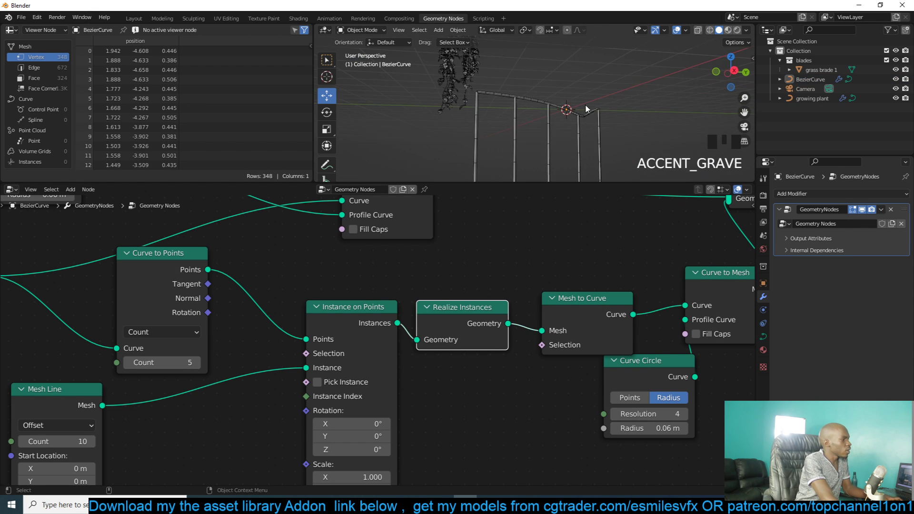
scroll(593, 95, "up", 1)
key("grave")
scroll(566, 128, "up", 4)
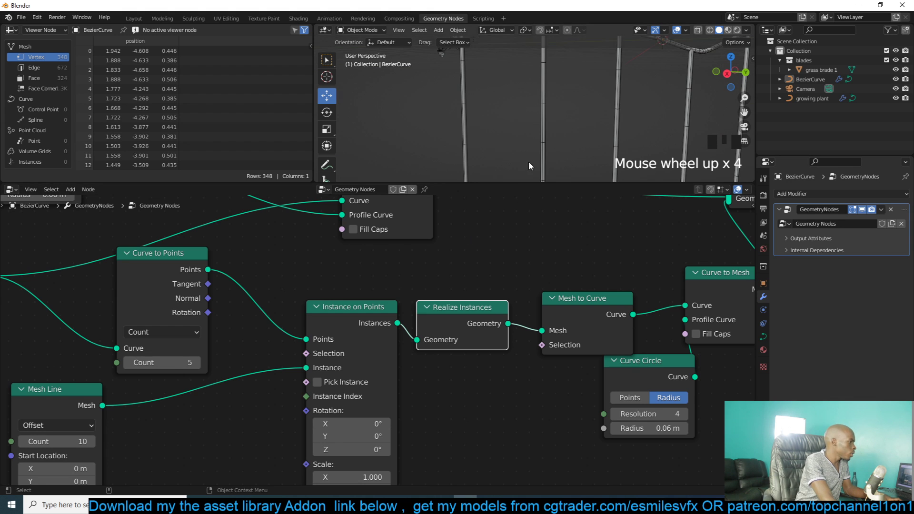
scroll(518, 223, "down", 3)
scroll(509, 109, "down", 6)
key("grave")
middle_click_drag(523, 138, 522, 52)
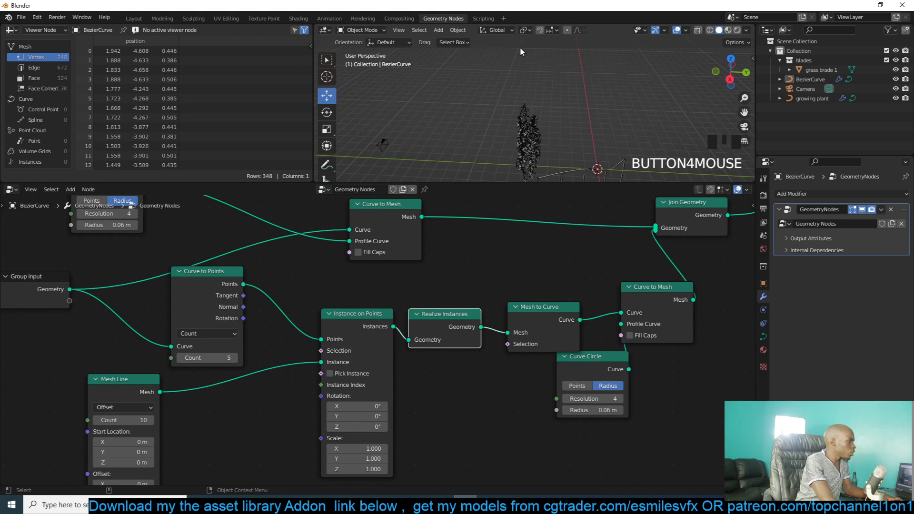
scroll(566, 113, "up", 5)
key("grave")
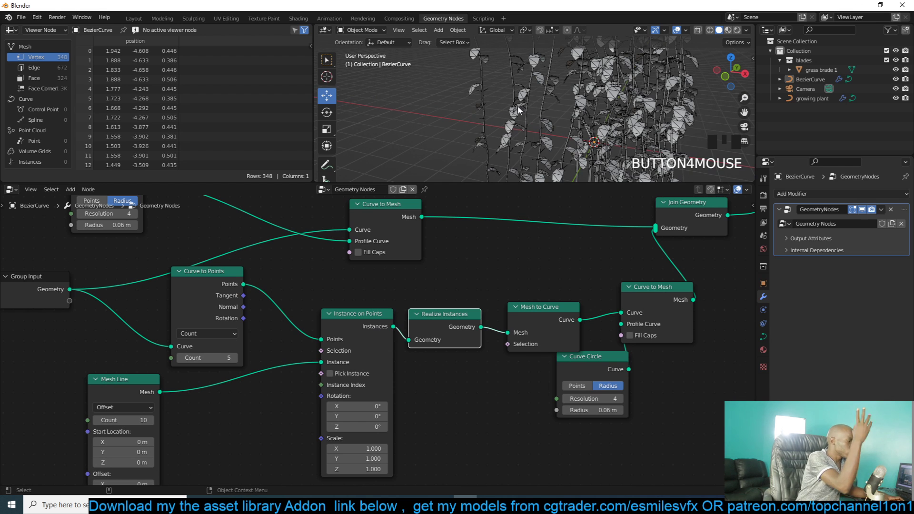
- Select the hanging curve and move the Mesh to Curve, Curve Circle and second Curve to Mesh nodes away from Realize Instances
scroll(519, 110, "down", 6)
key("grave")
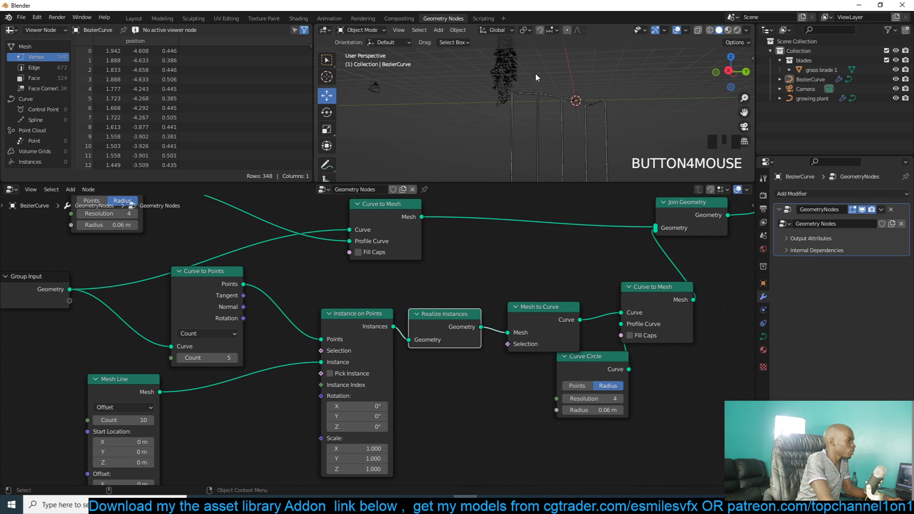
left_click(573, 116)
scroll(534, 149, "up", 2)
middle_click_drag(573, 115, 497, 199)
scroll(410, 334, "down", 4)
middle_click_drag(401, 363, 436, 359)
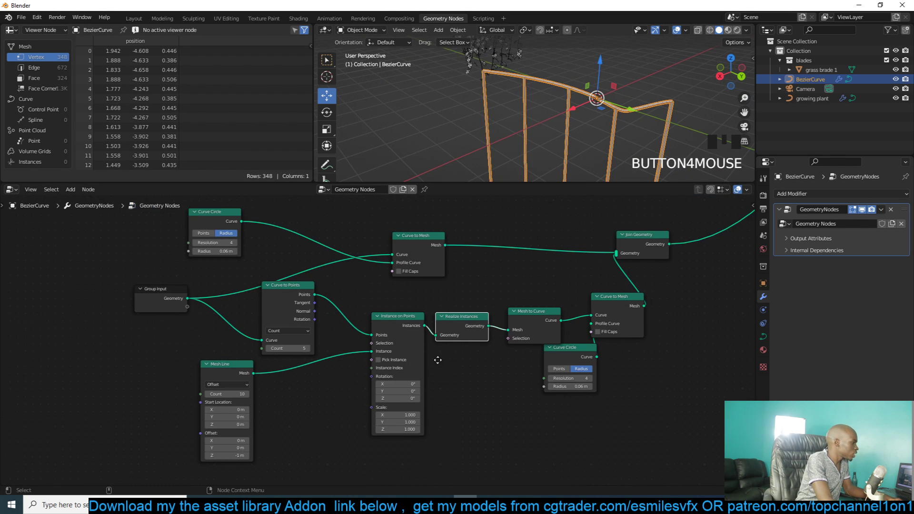
scroll(446, 343, "up", 4)
middle_click_drag(617, 352, 397, 371)
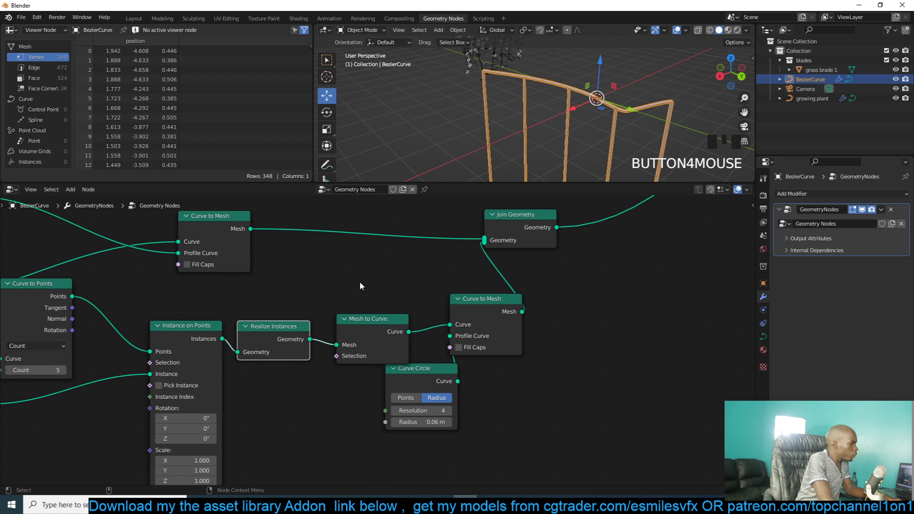
left_click_drag(360, 282, 538, 404)
left_click_drag(519, 349, 707, 353)
- Insert a Set Position node between Realize Instances and Mesh to Curve
left_click(342, 344)
key("shift+a")
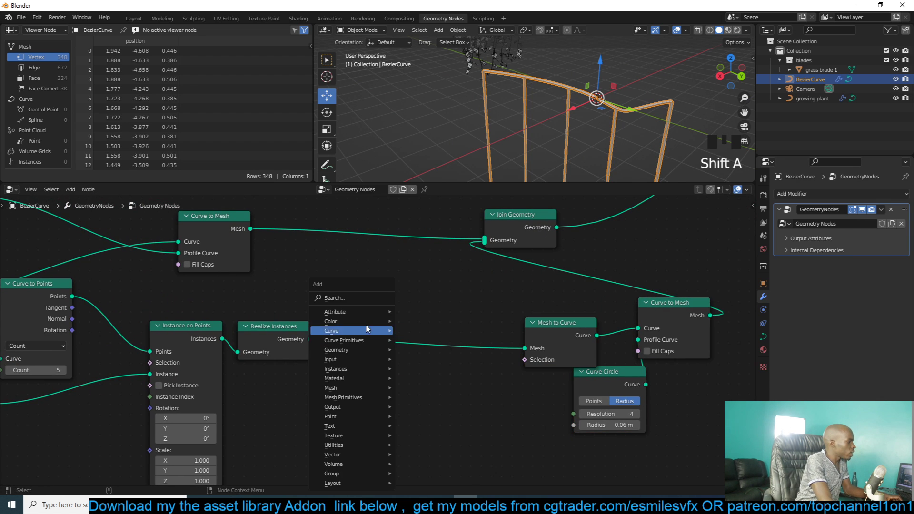
type("set")
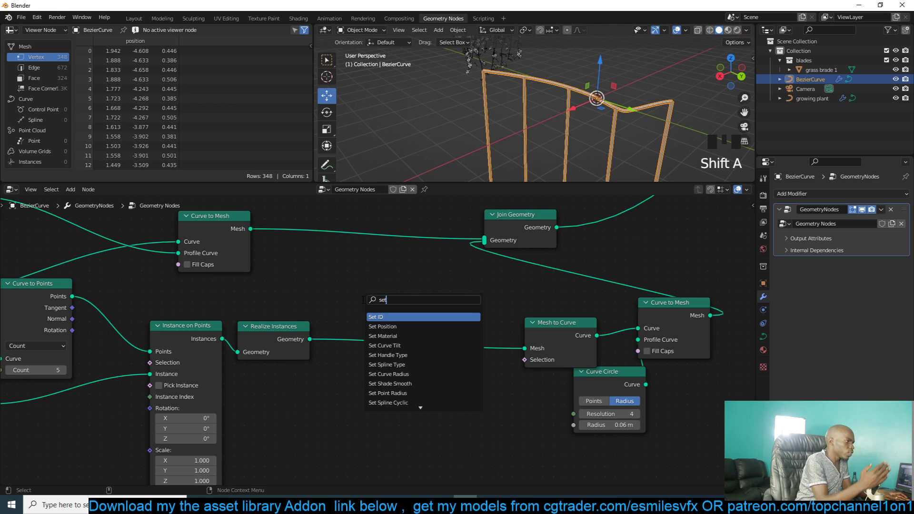
left_click(416, 329)
left_click(427, 335)
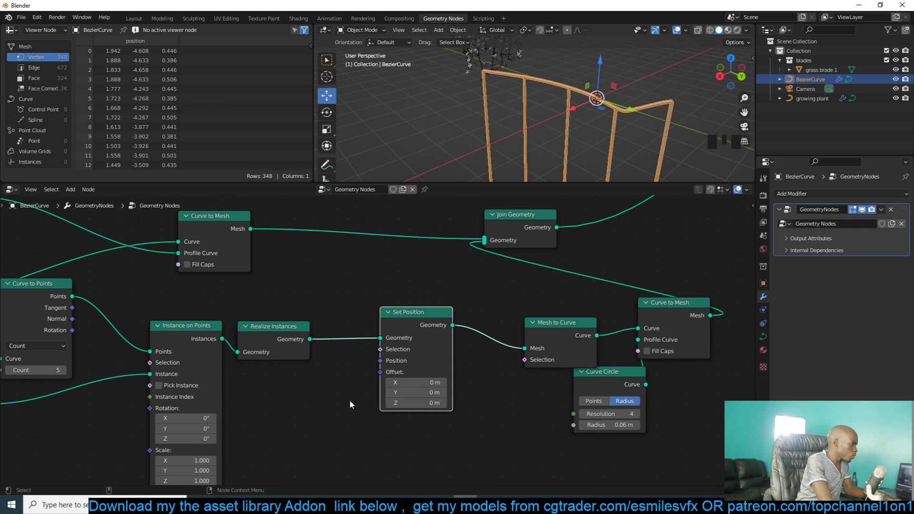
- Add a Combine XYZ node and connect its Vector output to the Set Position Offset
middle_click_drag(351, 399, 464, 374)
left_click_drag(543, 326, 575, 335)
key("shift+a")
left_click(507, 301)
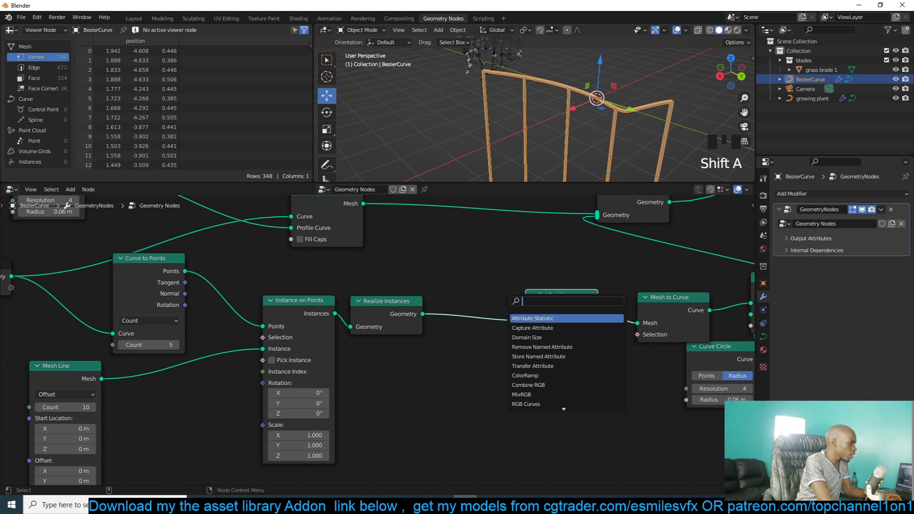
type("x")
key("Return")
left_click(434, 399)
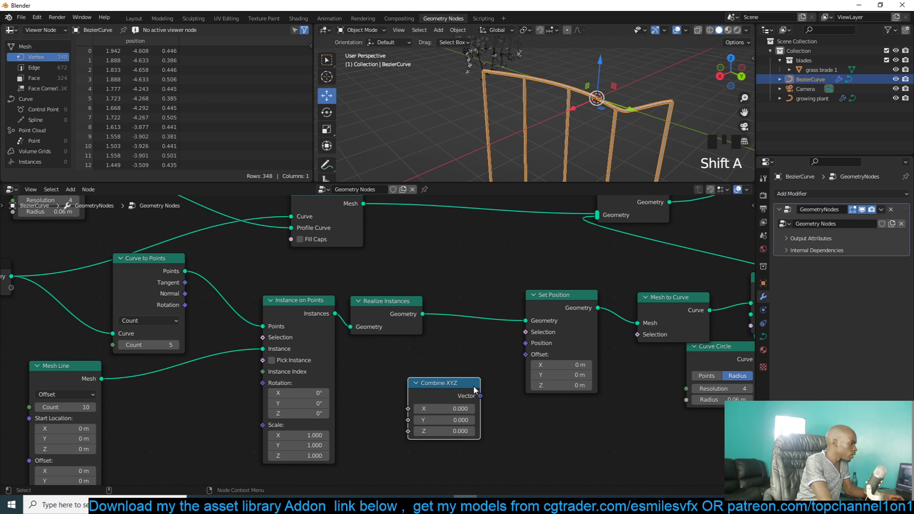
left_click_drag(526, 355, 526, 355)
middle_click_drag(463, 386, 501, 358)
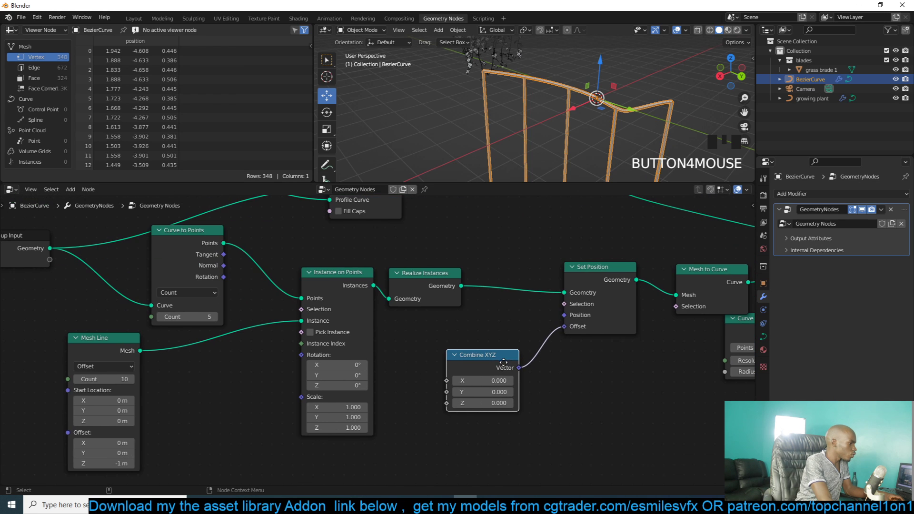
- Try changing the X value of the Combine XYZ node, and undo the change
left_click_drag(486, 381, 517, 367)
key("ctrl+z")
key("ctrl+z")
key("ctrl+z")
- Shift Combine XYZ aside, add a Random Value node and connect its Value output to the Combine XYZ X input
middle_click_drag(454, 388, 525, 362)
left_click_drag(582, 344, 622, 344)
key("shift+a")
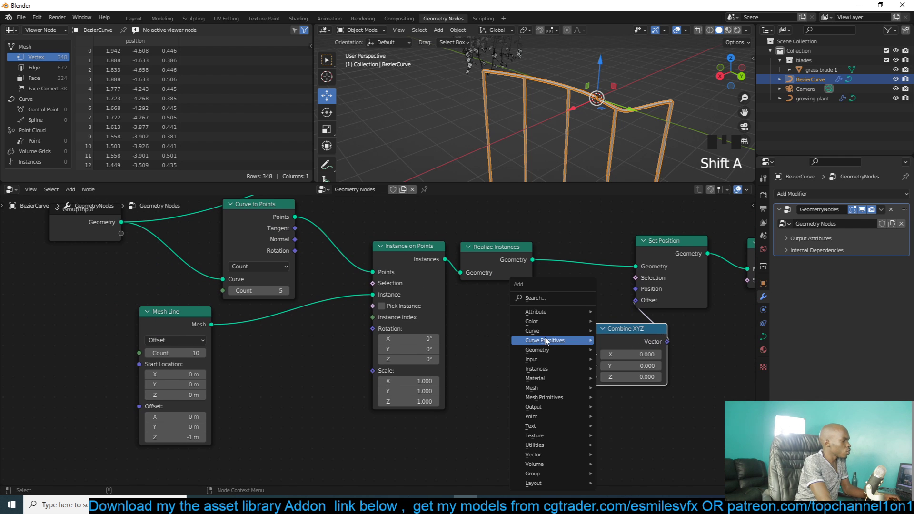
left_click(567, 299)
type("random")
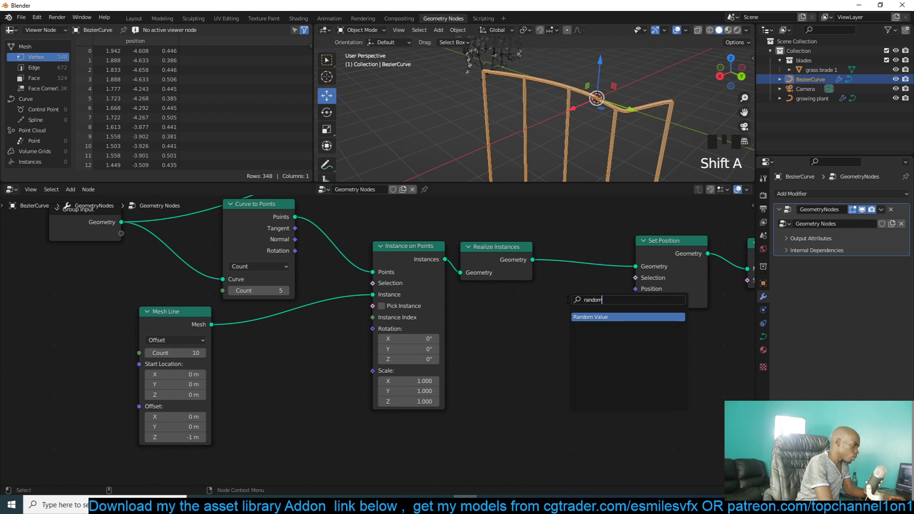
left_click(587, 317)
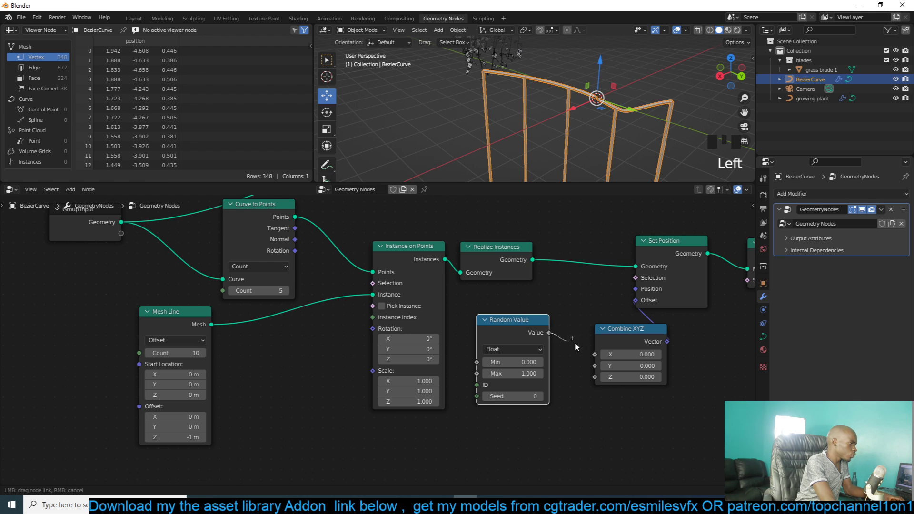
left_click_drag(588, 352, 595, 355)
- Examine the randomly offset hanging stems from several angles, comparing them with the finished leafy plant
scroll(591, 231, "down", 3)
key("grave")
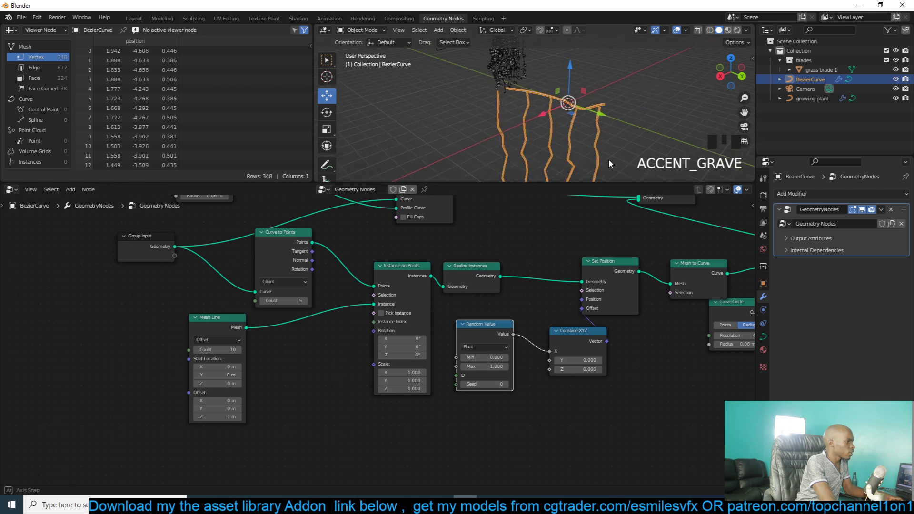
scroll(619, 138, "up", 2)
key("grave")
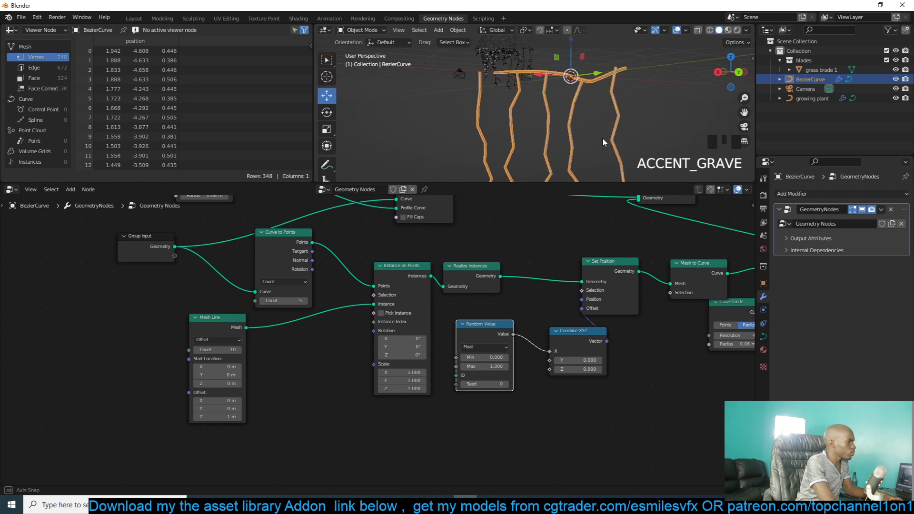
key("grave")
key("grave")
key("grave")
key("grave")
key("grave")
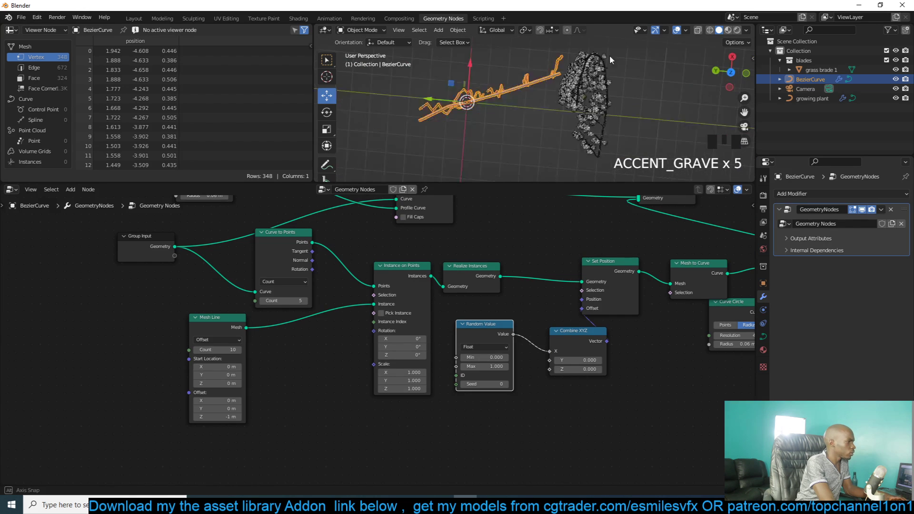
key("grave")
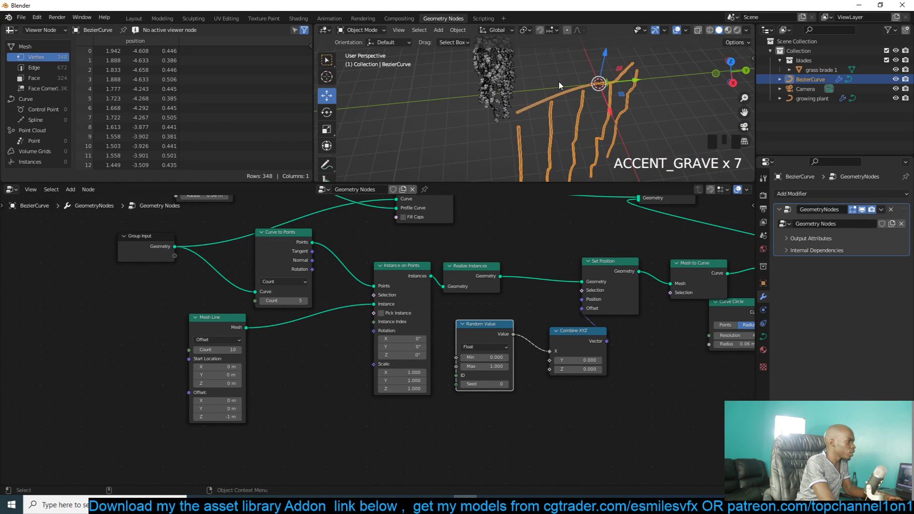
key("grave")
key("grave")
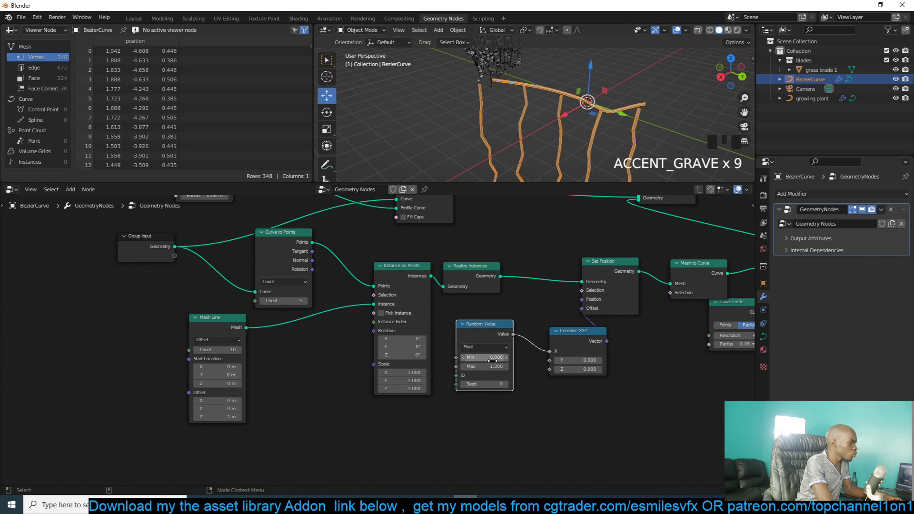
- Try a maximum of 1.220 on the Random Value node, and delete that node
left_click_drag(493, 366, 506, 340, "shift")
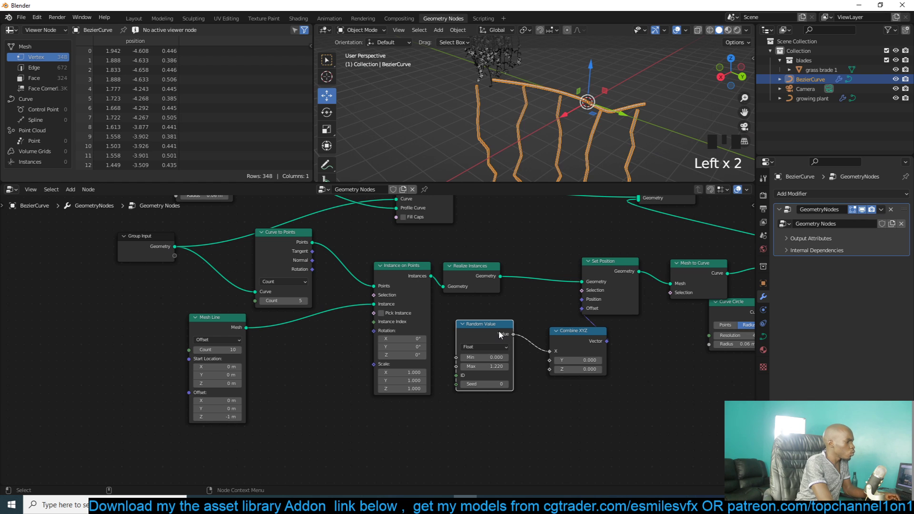
key("x")
key("shift+a")
left_click(491, 292)
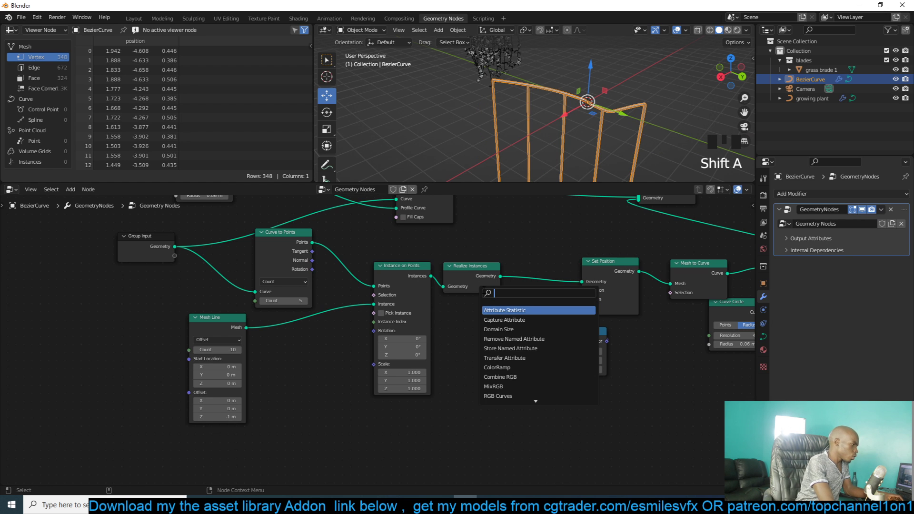
type("nois")
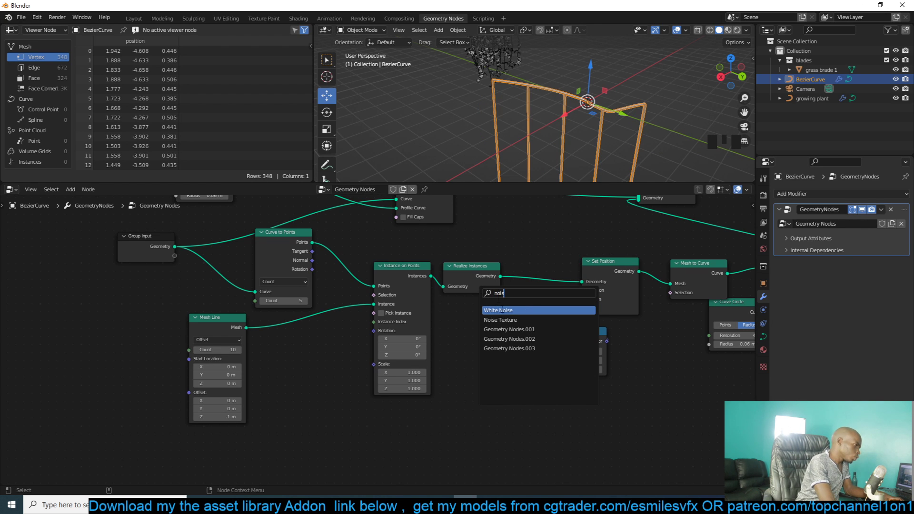
left_click(502, 310)
left_click(507, 315)
key("x")
- Add a Noise Texture node and connect its Fac output to the X input of Combine XYZ
key("shift+a")
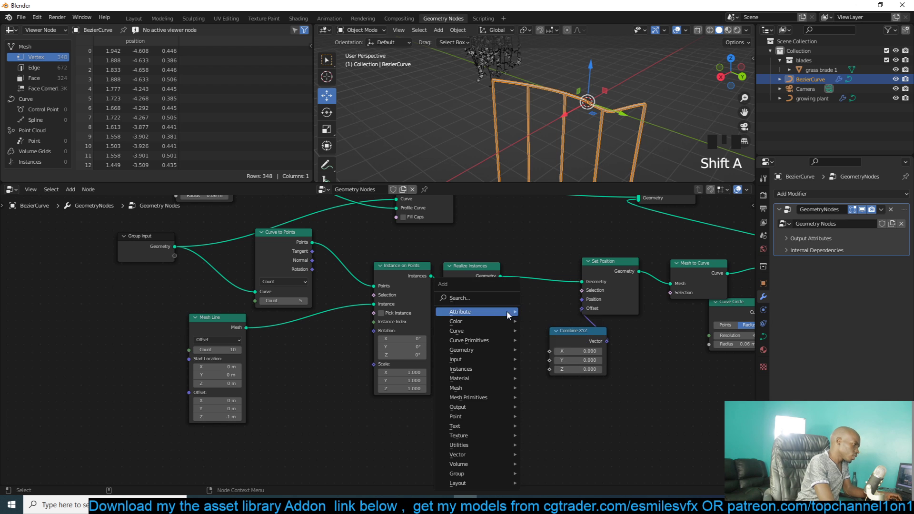
left_click(505, 297)
type("nois")
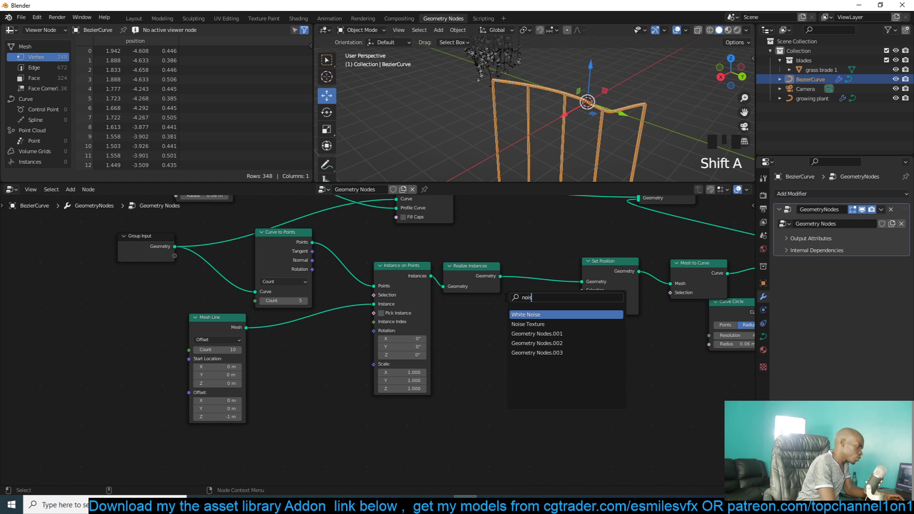
key("Down")
key("Return")
left_click(498, 358)
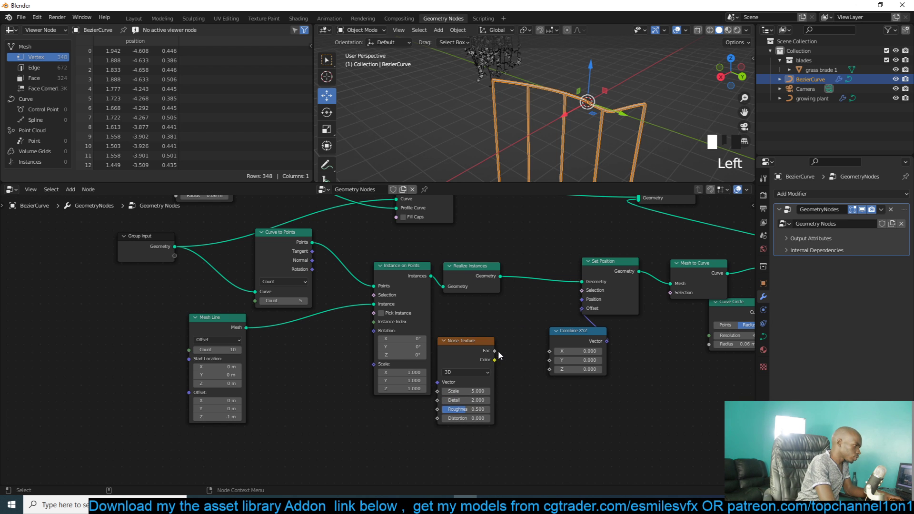
left_click_drag(497, 352, 549, 351)
- Check the noise-driven stems and set the Noise Texture scale to 4.170
key("grave")
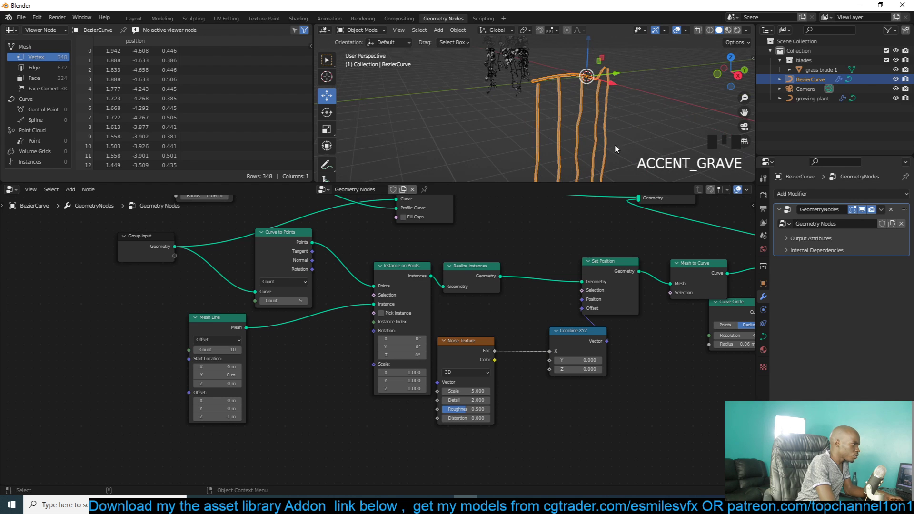
scroll(543, 367, "up", 4)
middle_click_drag(542, 367, 400, 349)
mouse_move(373, 396)
left_mouse_down()
mouse_move(399, 396)
mouse_move(359, 396)
left_mouse_up()
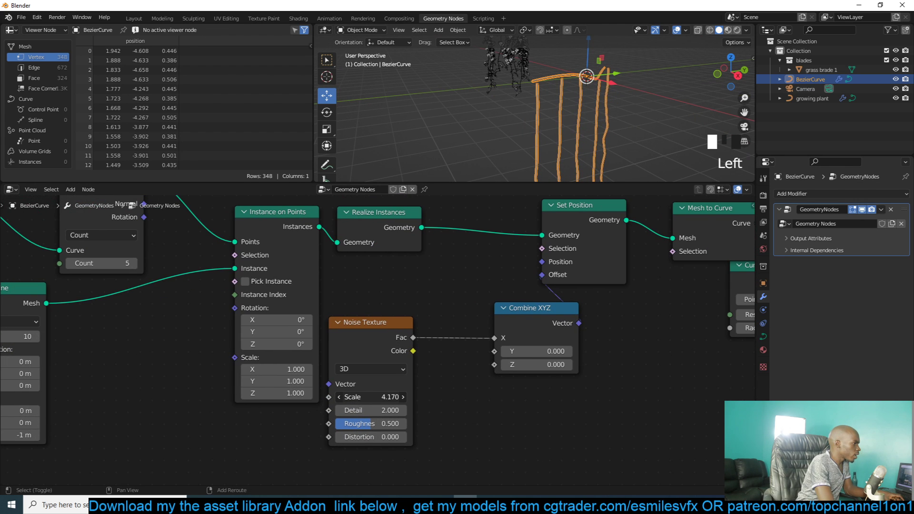
- Insert a Math node set to Multiply with a value of 4.000 between the Noise Texture and Combine XYZ
left_click_drag(554, 308, 638, 304)
key("shift+a")
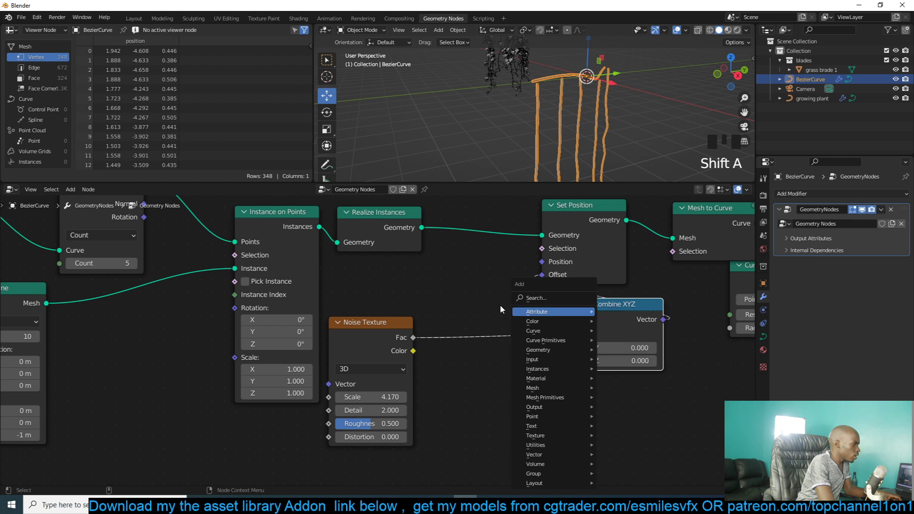
left_click(551, 298)
type("math")
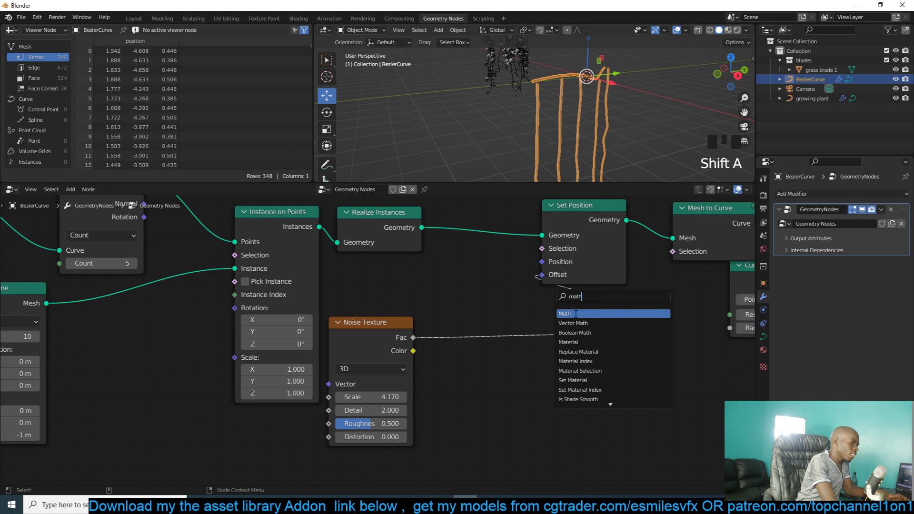
left_click(576, 314)
left_click(536, 344)
left_click(536, 344)
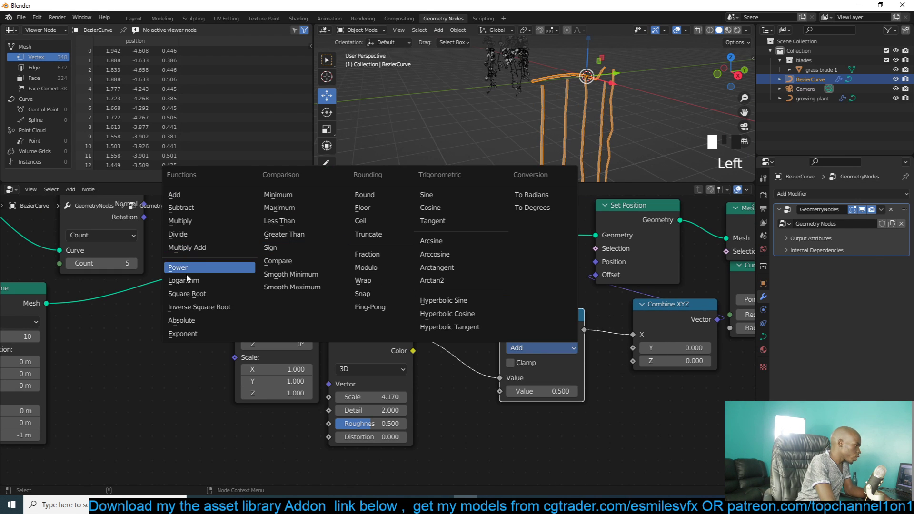
left_click(211, 222)
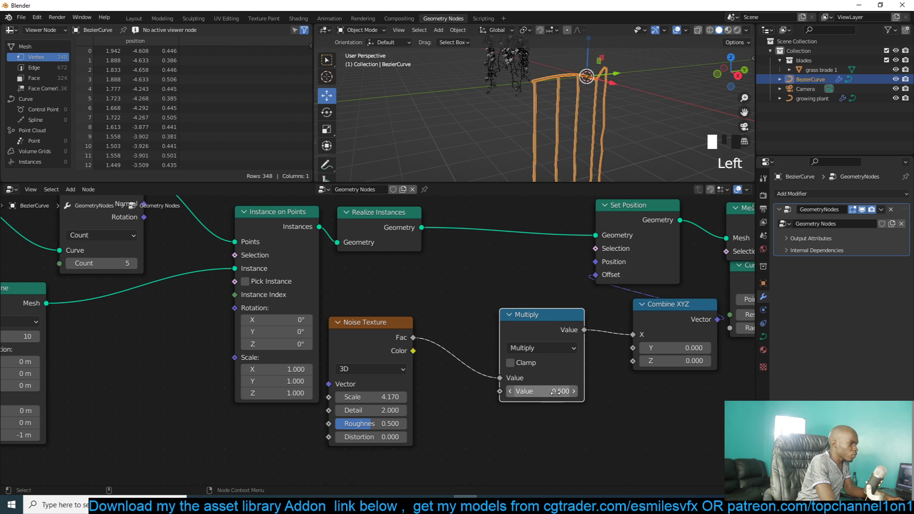
left_click_drag(556, 392, 593, 391)
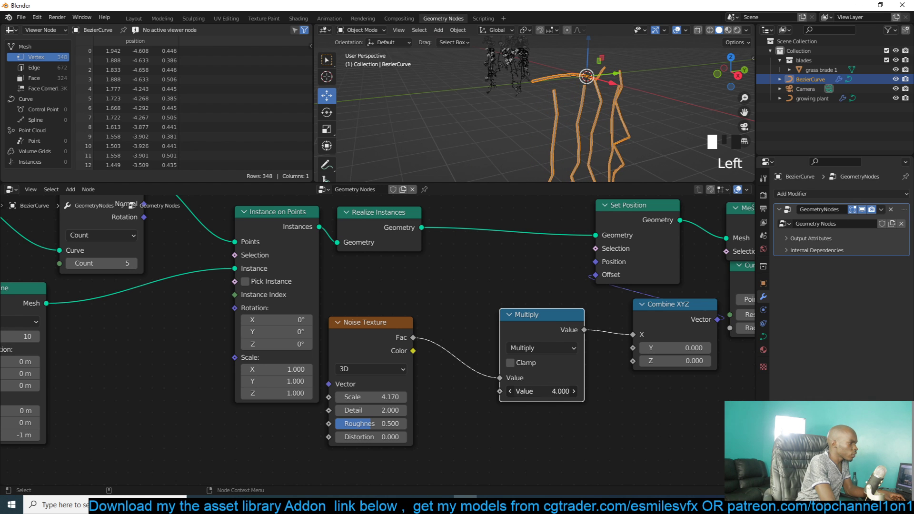
- Duplicate the Multiply node between the Noise Texture and the original Multiply, and set the copy to Subtract with a value of 0.500
left_click(534, 347)
key("shift+d")
left_click(513, 350)
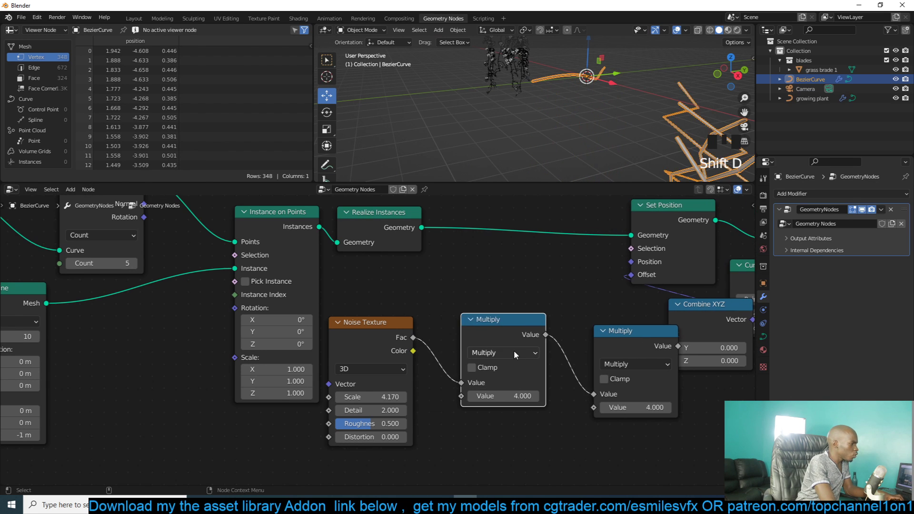
left_click(513, 350)
left_click(167, 212)
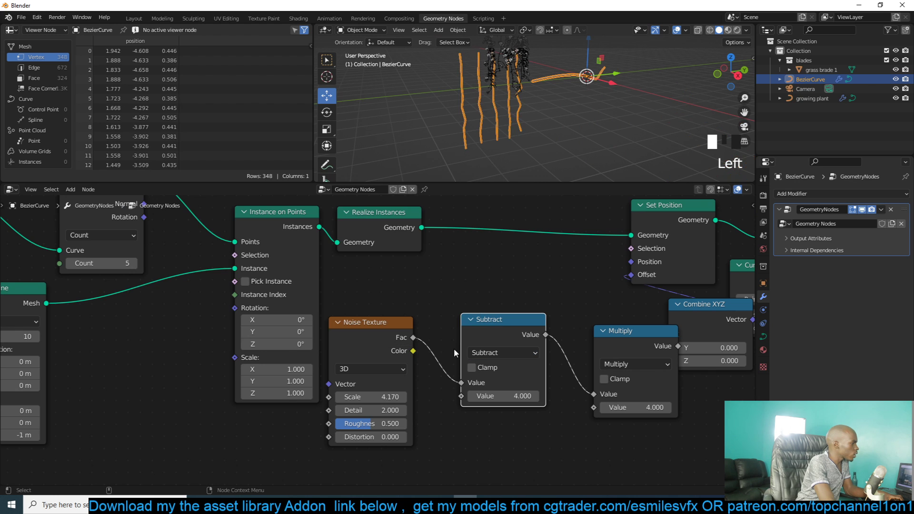
left_click(503, 396)
key("Return")
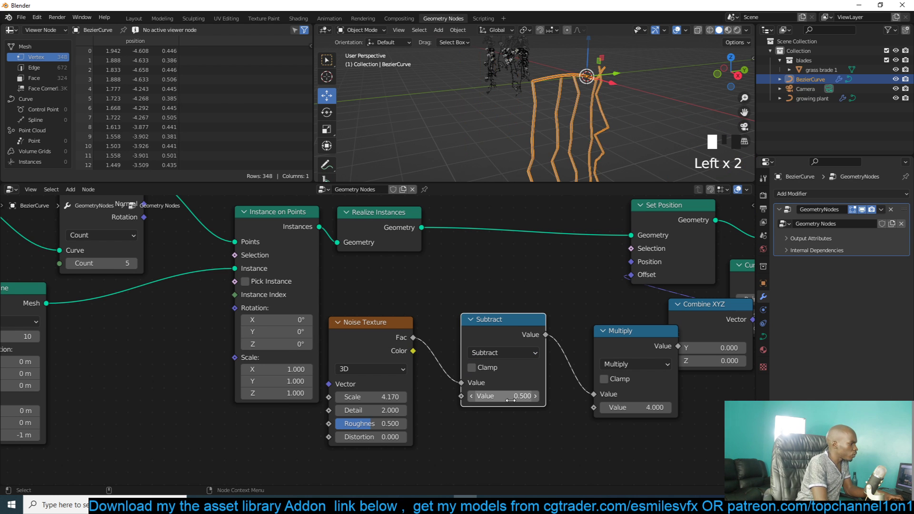
- Check the wavy stems from several angles and move the Subtract node next to the Noise Texture
key("grave")
scroll(553, 118, "up", 2)
key("grave")
key("grave")
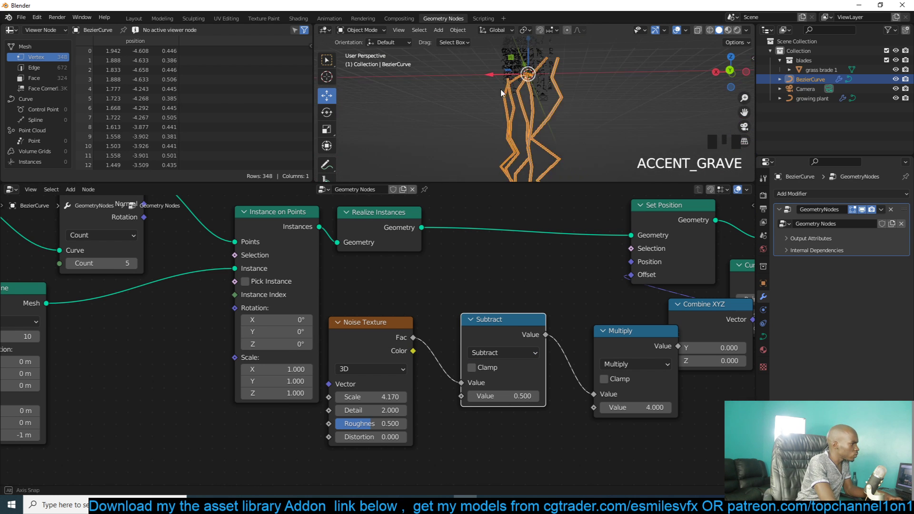
left_click_drag(499, 316, 445, 333)
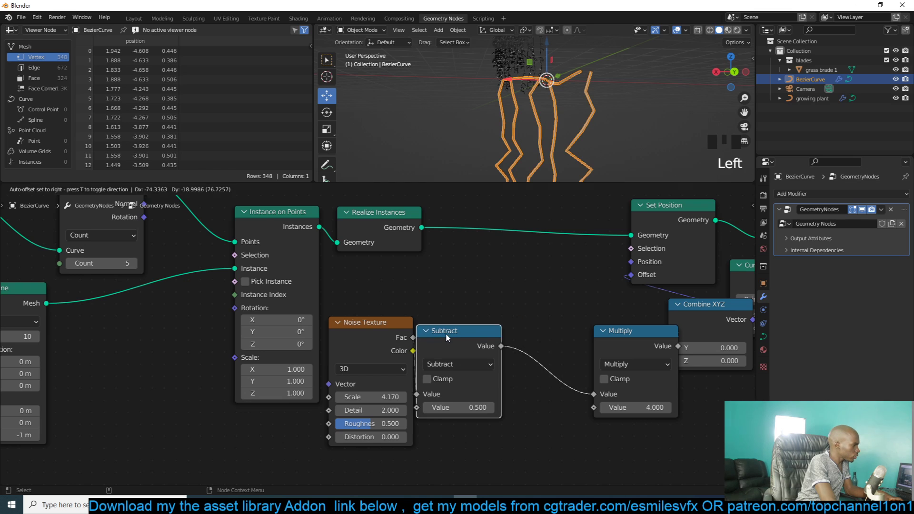
- Move the Noise Texture node lower in the node tree, away from the Realize Instances node
left_click_drag(366, 322, 402, 406)
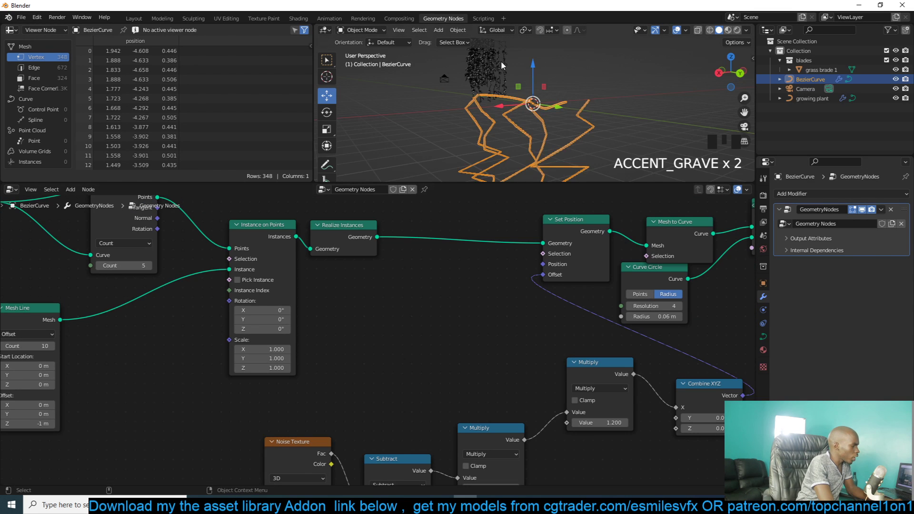
- Examine from several angles, near and far, how the upper ends of the wavy stems sit relative to the guide curve
scroll(501, 60, "up", 3)
key("grave")
key("grave")
key("grave")
key("grave")
key("grave")
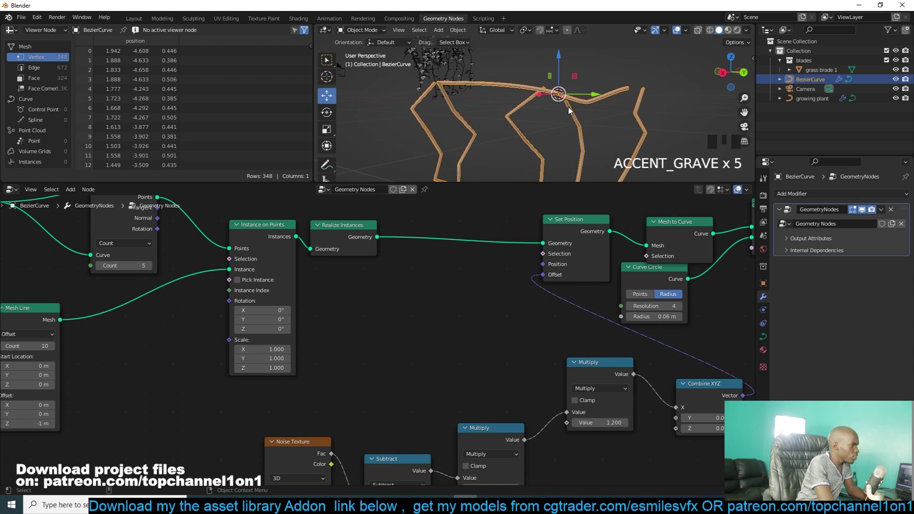
key("grave")
key("grave")
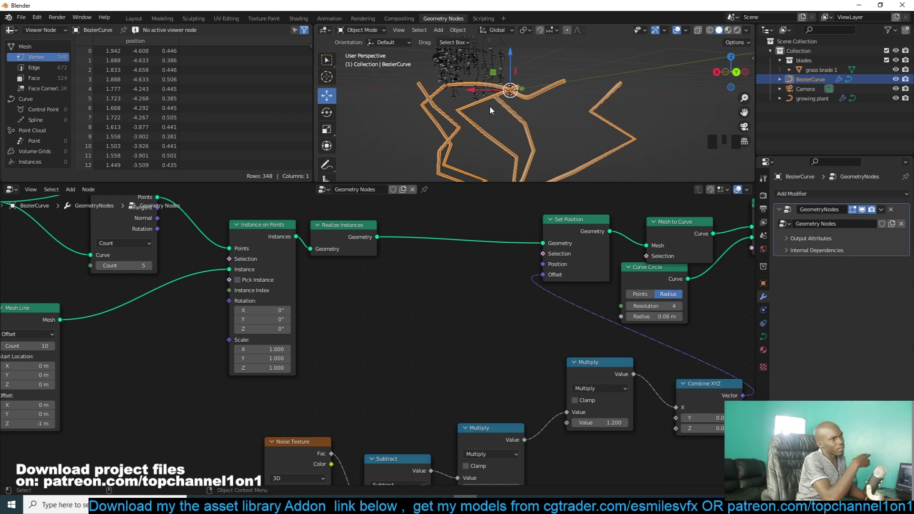
key("grave")
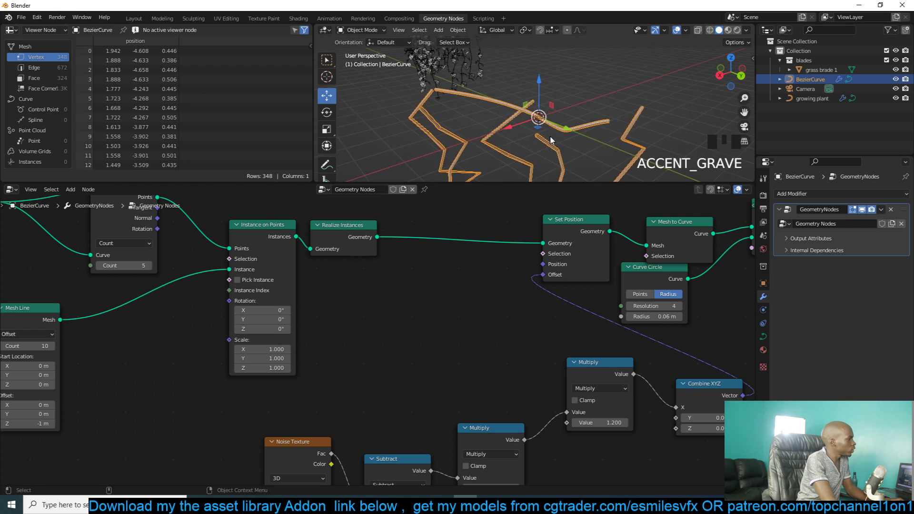
key("grave")
scroll(546, 306, "down", 6)
key("grave")
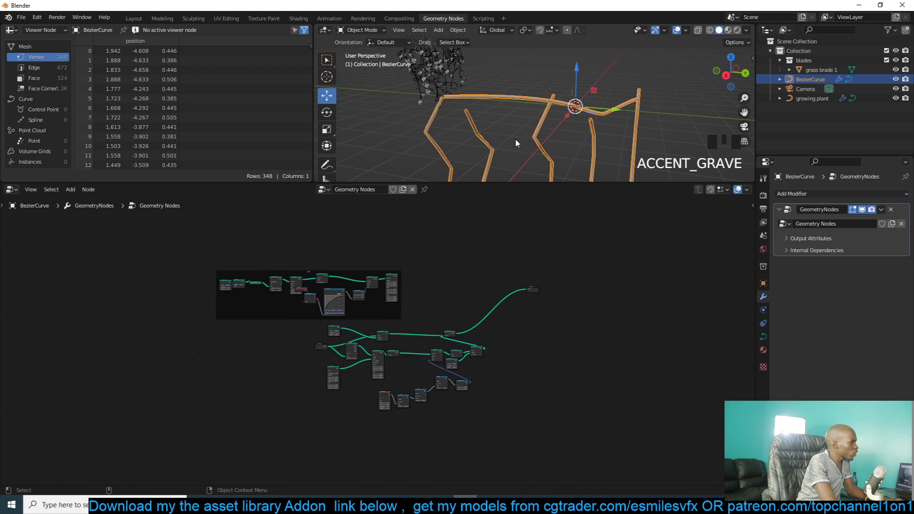
scroll(501, 341, "up", 8)
key("grave")
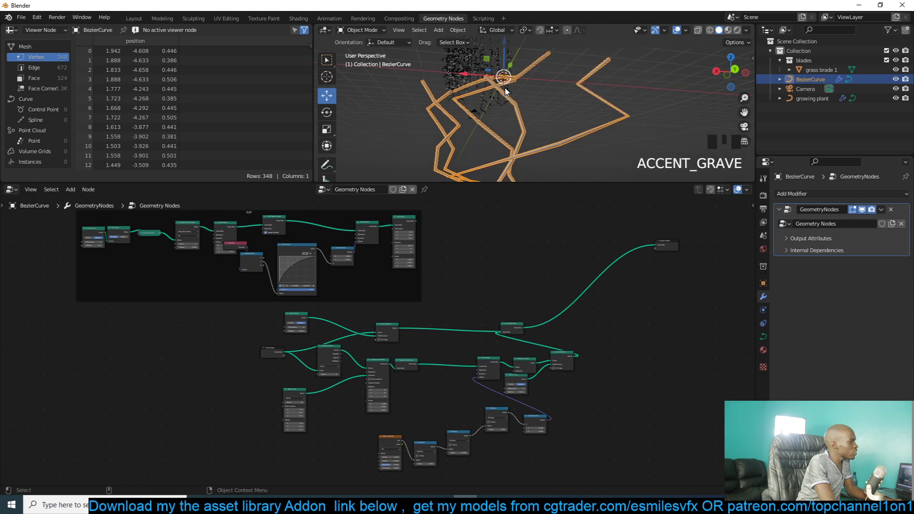
scroll(544, 105, "down", 5)
key("grave")
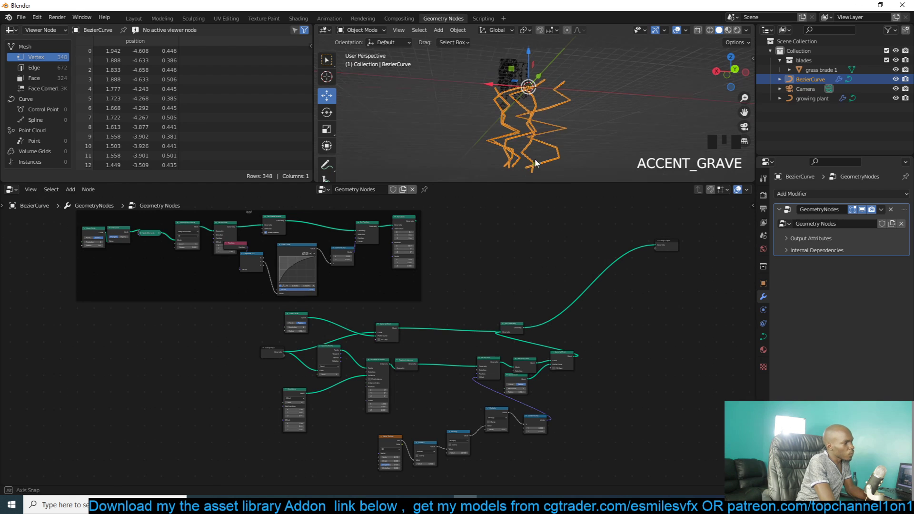
scroll(531, 164, "up", 4)
scroll(524, 67, "up", 4)
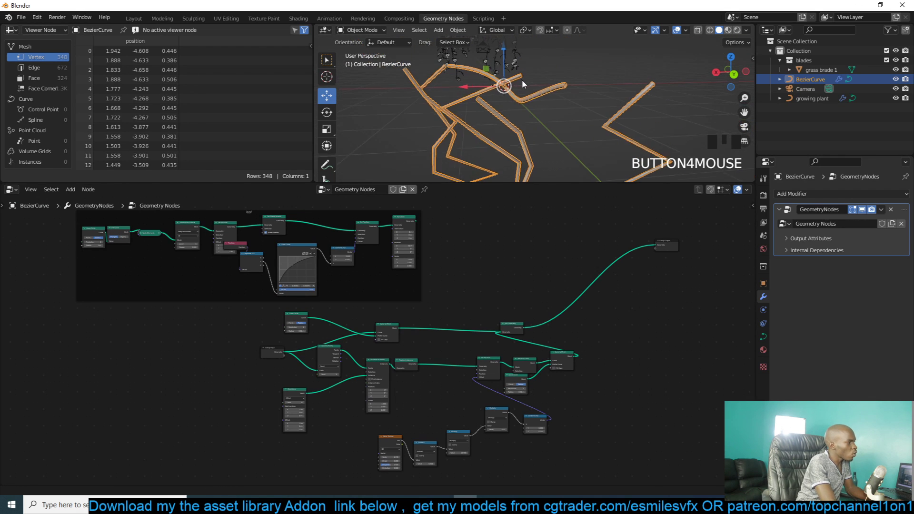
scroll(518, 95, "up", 1)
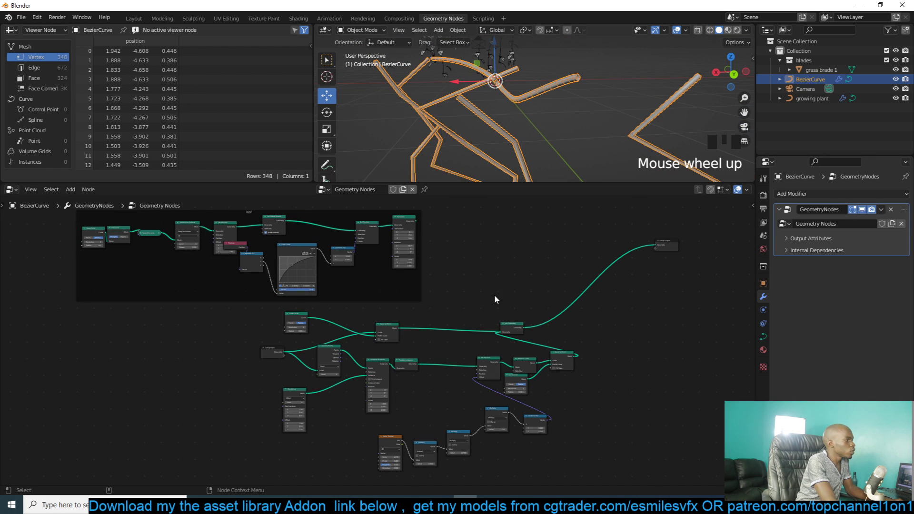
- Add a Geometry Proximity node in the free space below Realize Instances
scroll(493, 299, "up", 5)
scroll(466, 291, "up", 3)
key("shift+a")
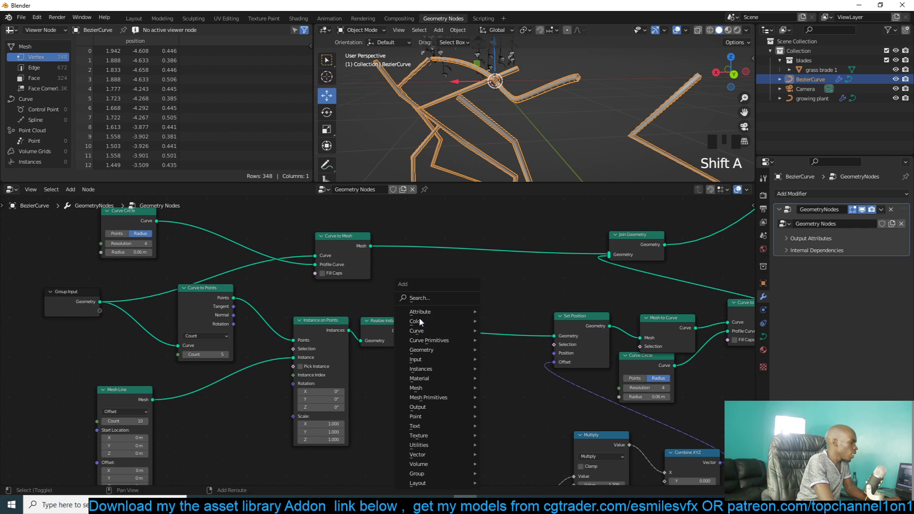
left_click(419, 297)
type("pro")
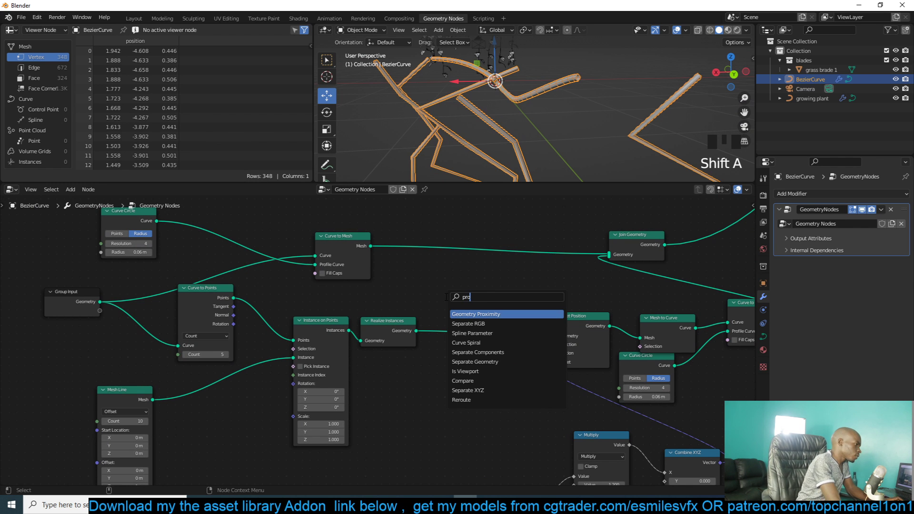
left_click(480, 314)
- Examine the points along the guide curve where the stems should stay attached
key("grave")
middle_click_drag(477, 170, 553, 4)
scroll(518, 117, "down", 7)
scroll(654, 142, "up", 4)
middle_click_drag(518, 117, 617, 82, "shift")
middle_click_drag(512, 125, 496, 95)
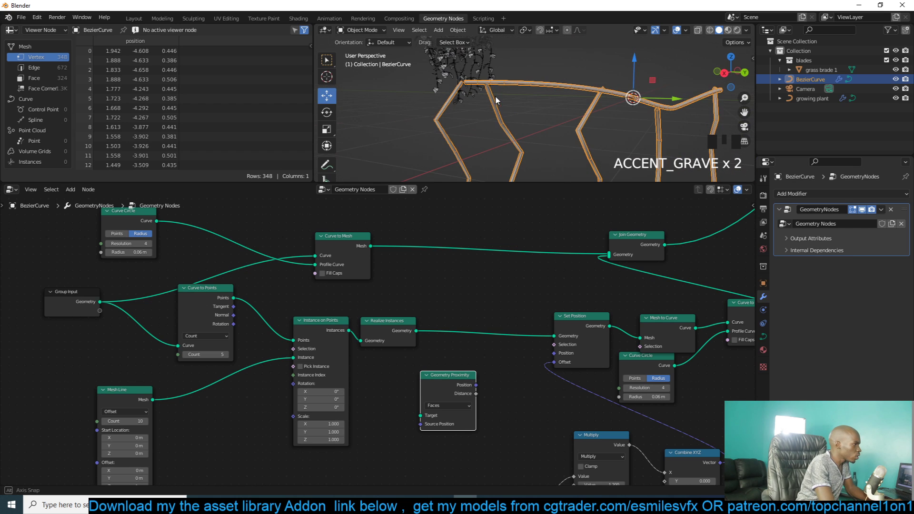
scroll(529, 157, "down", 3)
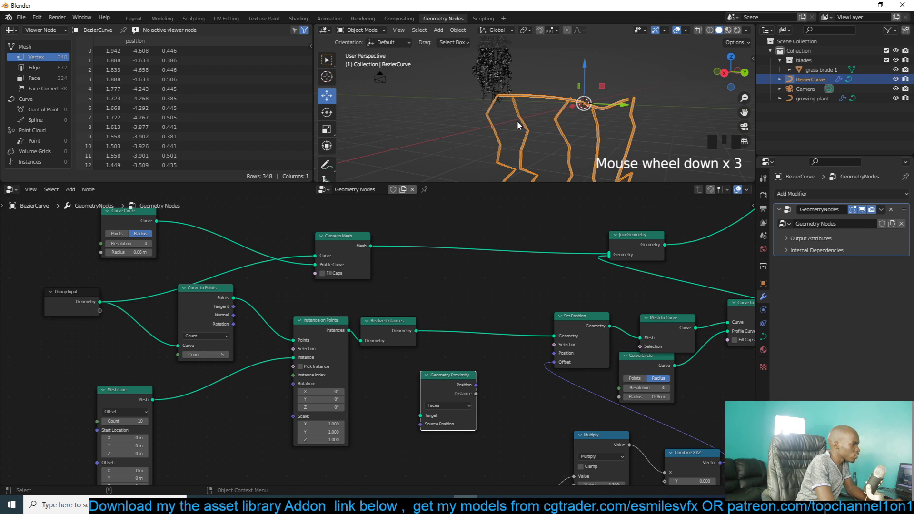
scroll(521, 100, "up", 1)
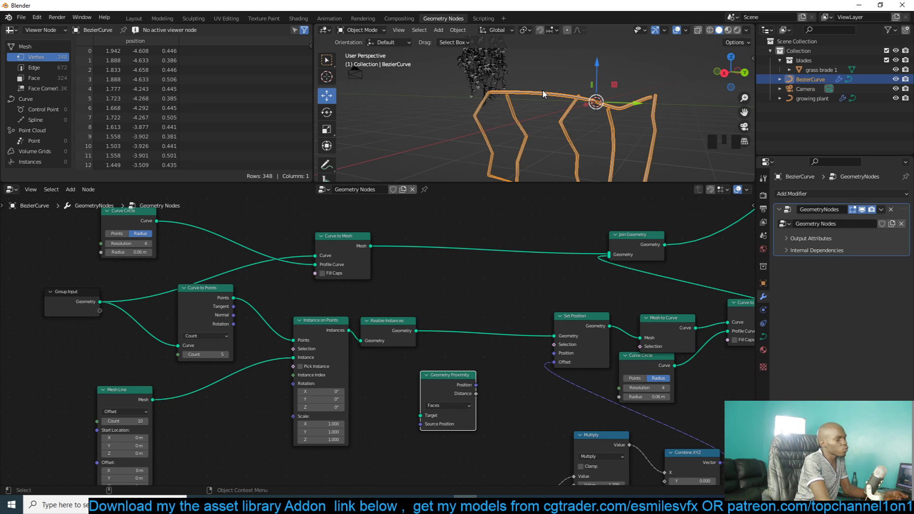
- Connect the Points output of Curve to Points to the Target of Geometry Proximity and shift the proximity node aside to make room
scroll(504, 271, "down", 3)
middle_click_drag(490, 352, 504, 333)
scroll(502, 339, "up", 8)
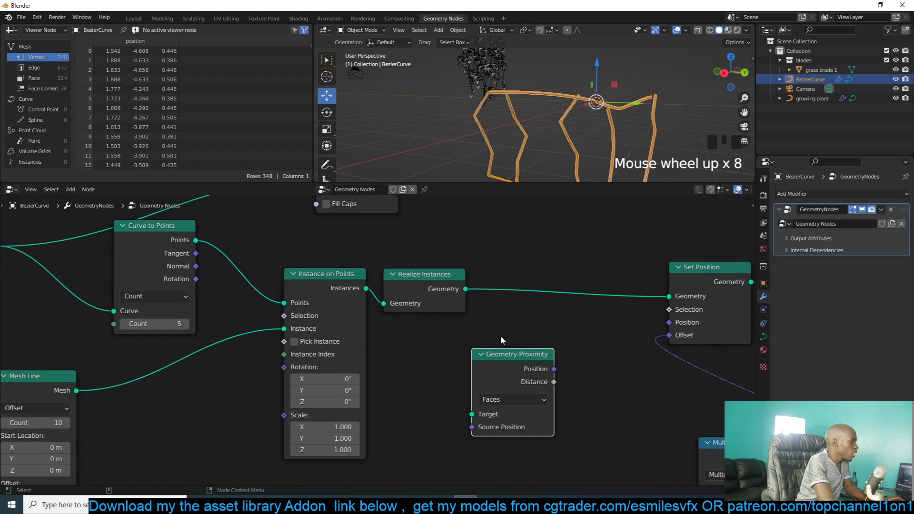
middle_click_drag(540, 382, 485, 353)
scroll(448, 358, "down", 7)
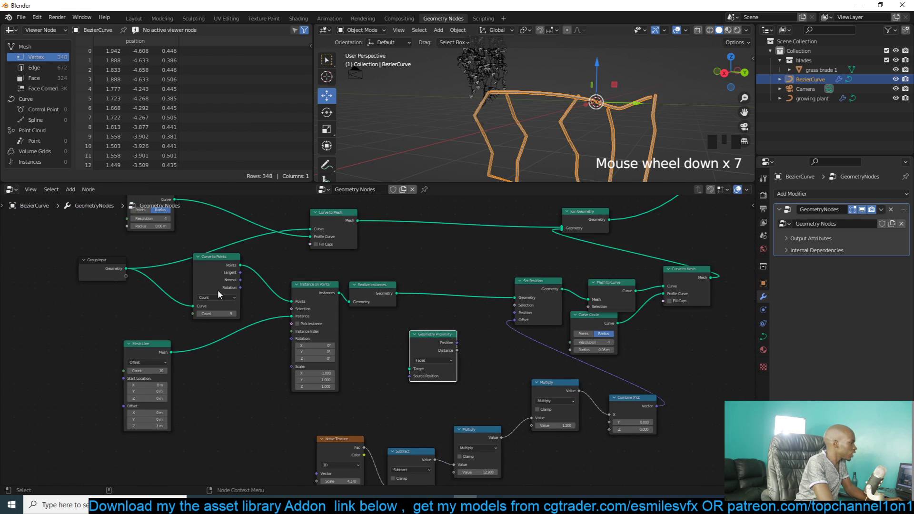
scroll(447, 358, "up", 4)
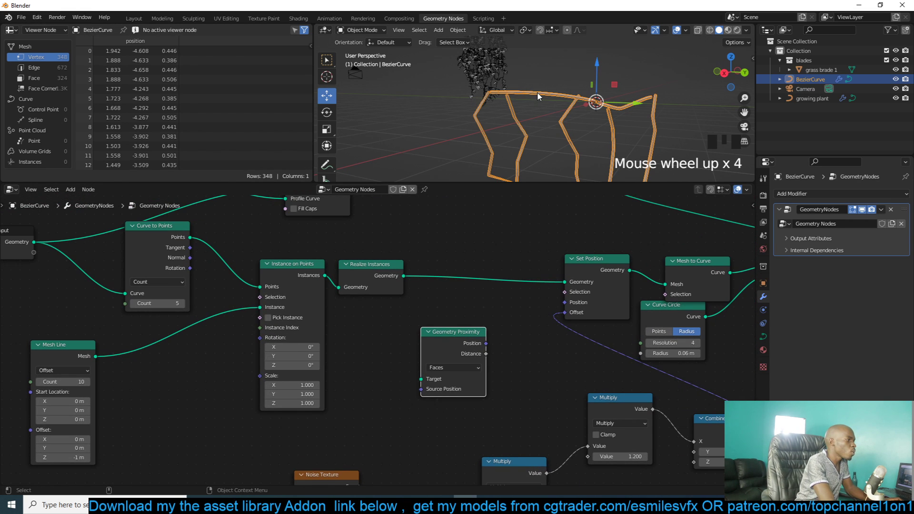
left_click_drag(188, 238, 422, 380)
left_click_drag(447, 332, 503, 324)
- Add a Position node below and in front of the Geometry Proximity node
key("shift+a")
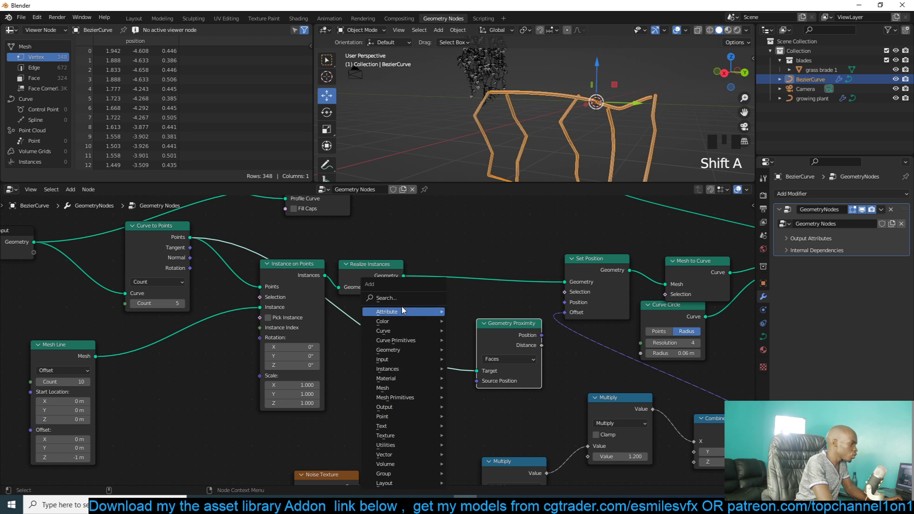
left_click(403, 294)
type("posi")
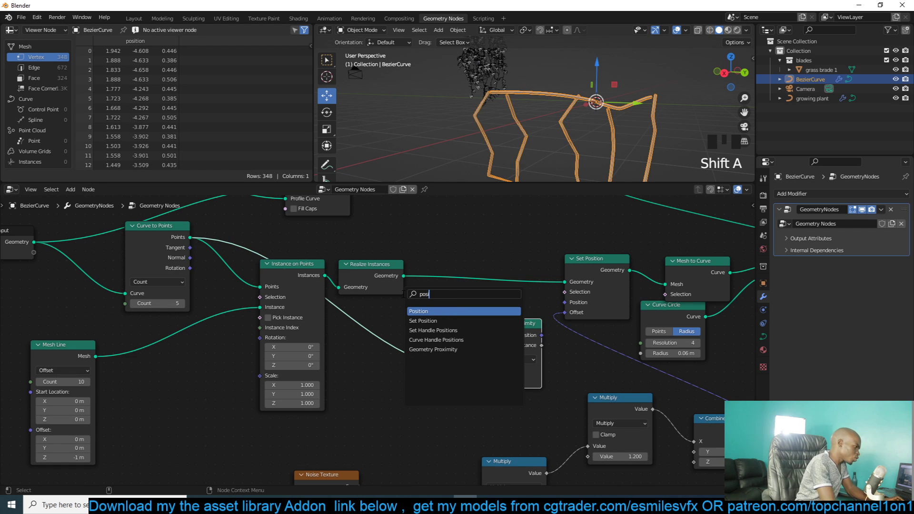
left_click(419, 311)
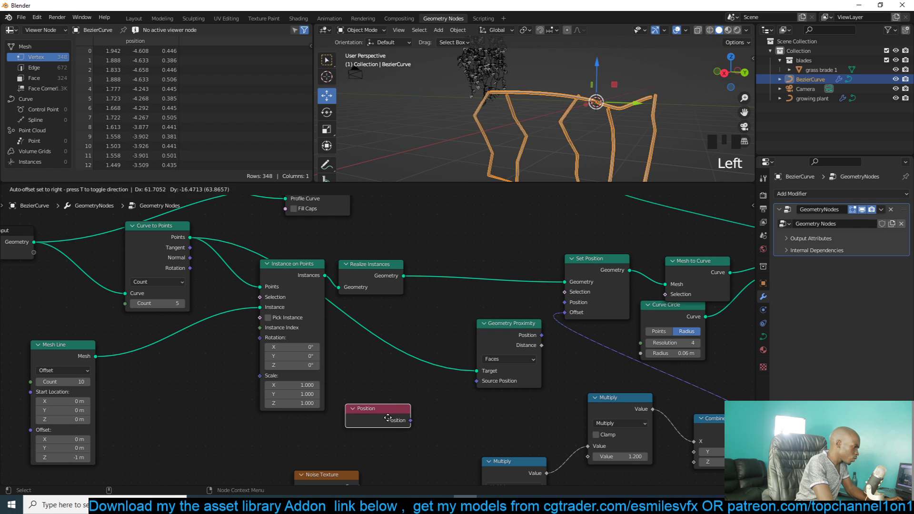
left_click(388, 418)
scroll(545, 363, "down", 3)
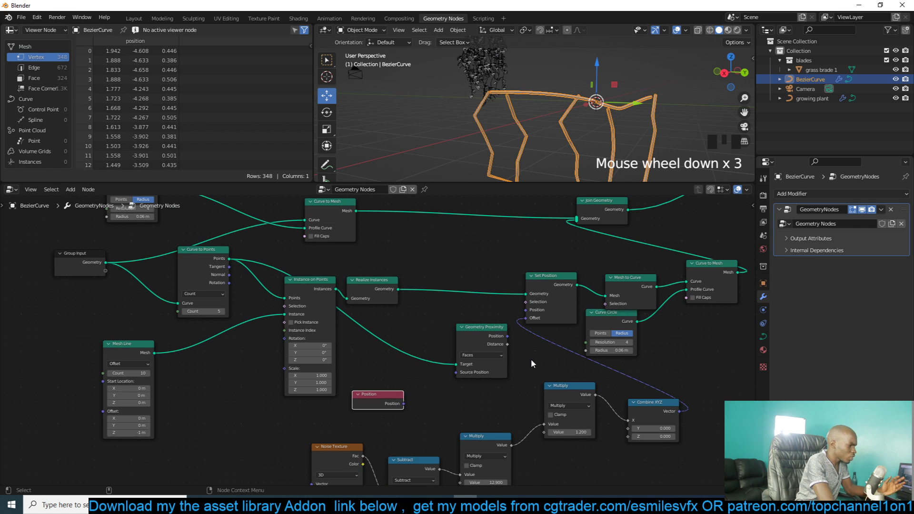
- Shift the Geometry Proximity node slightly and connect its Distance output to the second value of the Multiply node feeding Combine XYZ
left_click_drag(498, 348, 484, 350)
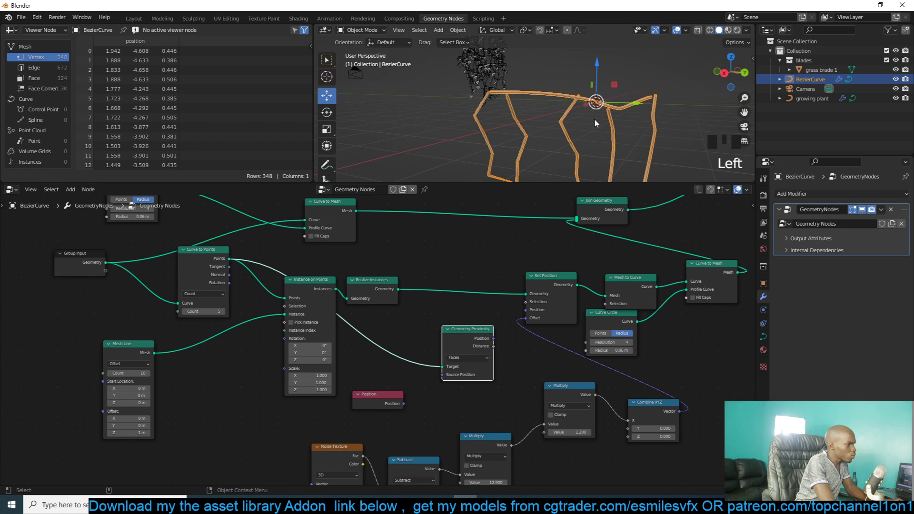
scroll(594, 123, "up", 1)
scroll(594, 126, "down", 4)
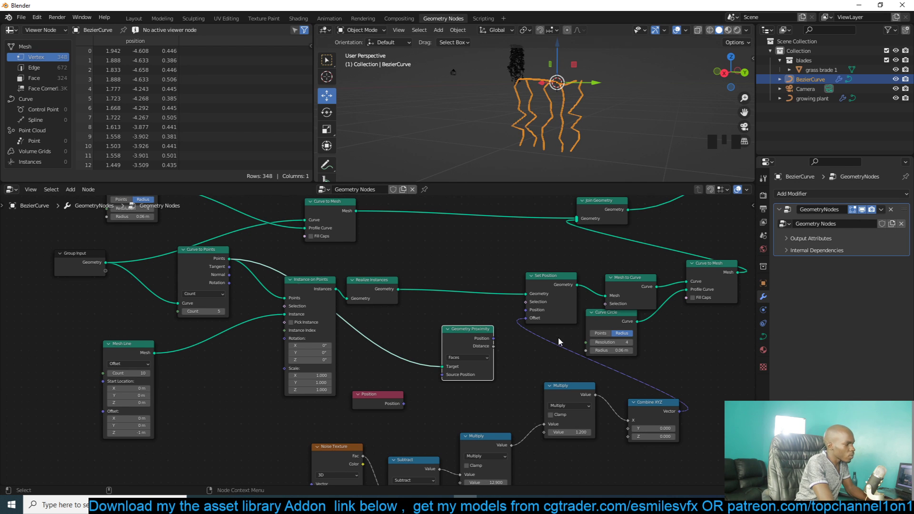
scroll(697, 428, "up", 2)
left_click_drag(437, 324, 502, 432)
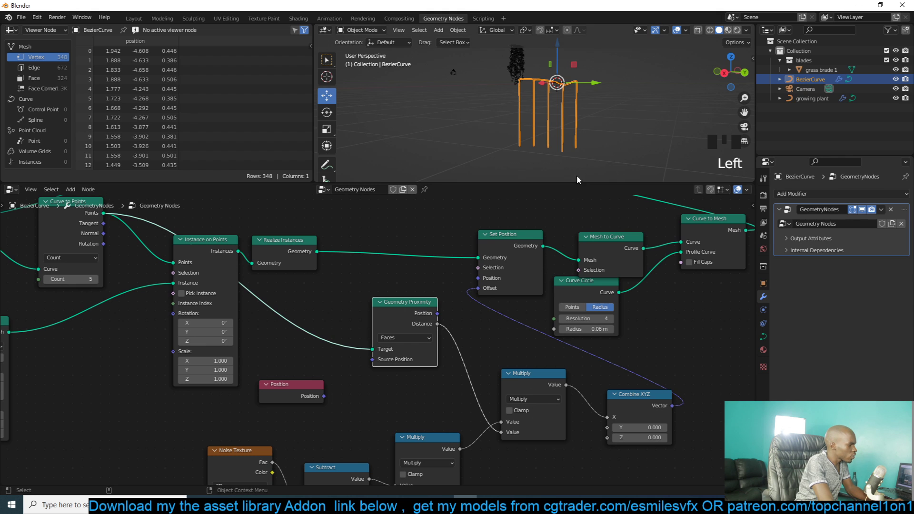
- Connect the Position node to the Source Position of Geometry Proximity
middle_click_drag(577, 177, 504, 171)
scroll(569, 166, "up", 3)
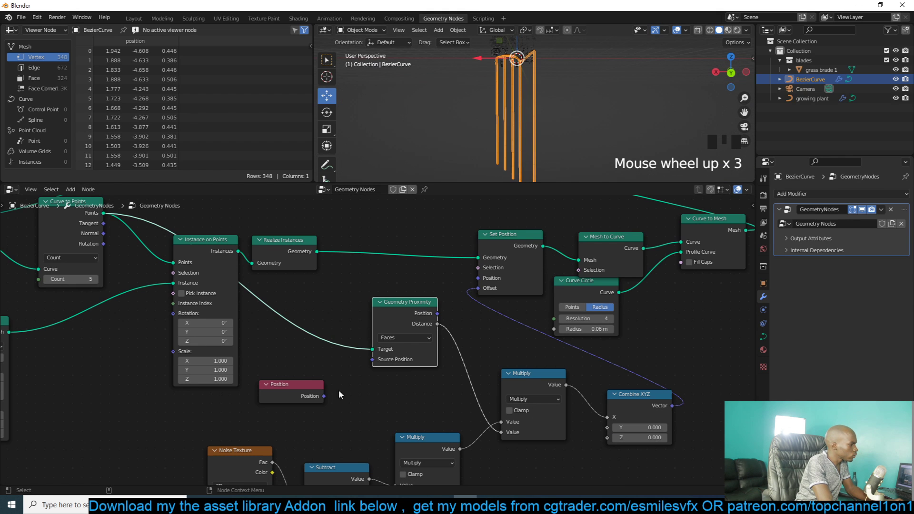
left_click_drag(322, 396, 372, 360)
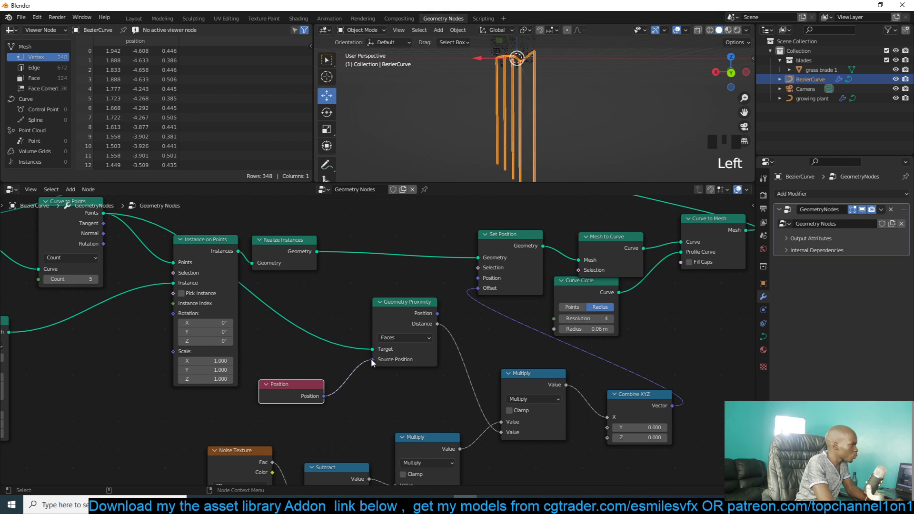
- Shift the Multiply node before Combine XYZ slightly and set the target element of Geometry Proximity to Points
left_click_drag(545, 386, 555, 385)
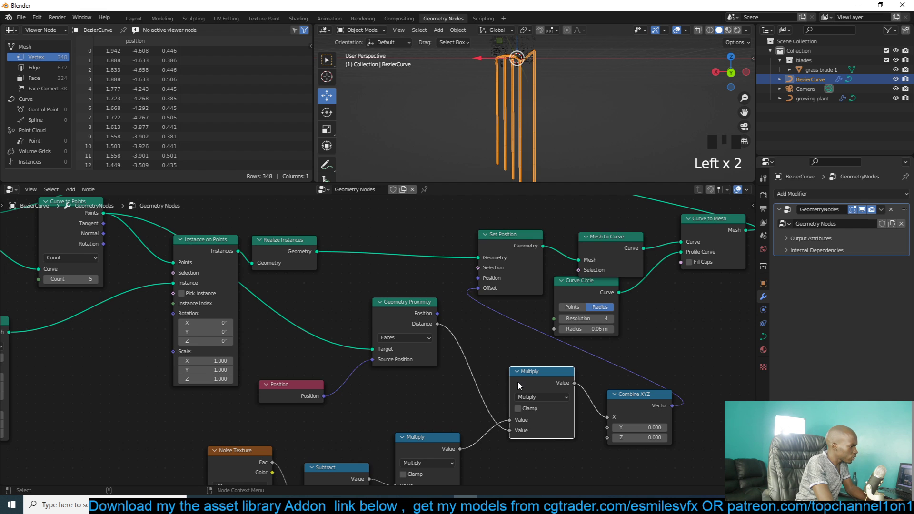
scroll(518, 382, "down", 3)
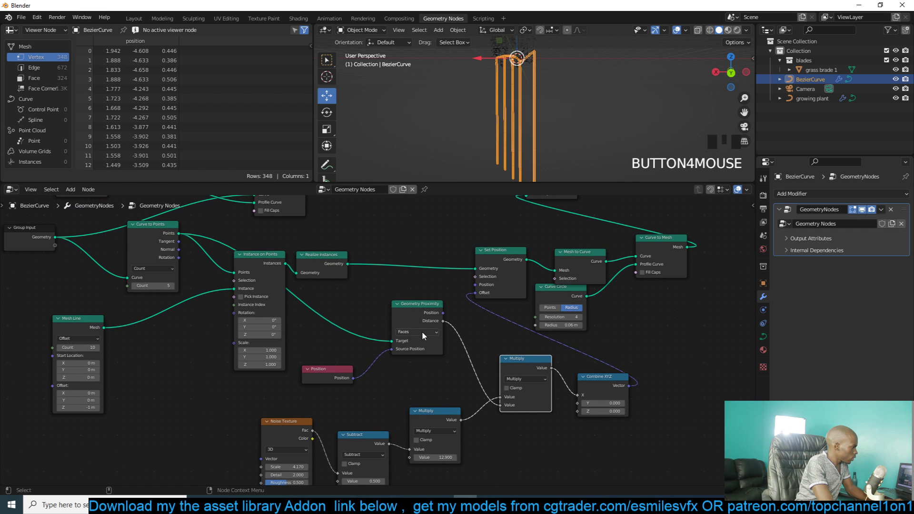
scroll(422, 336, "up", 5)
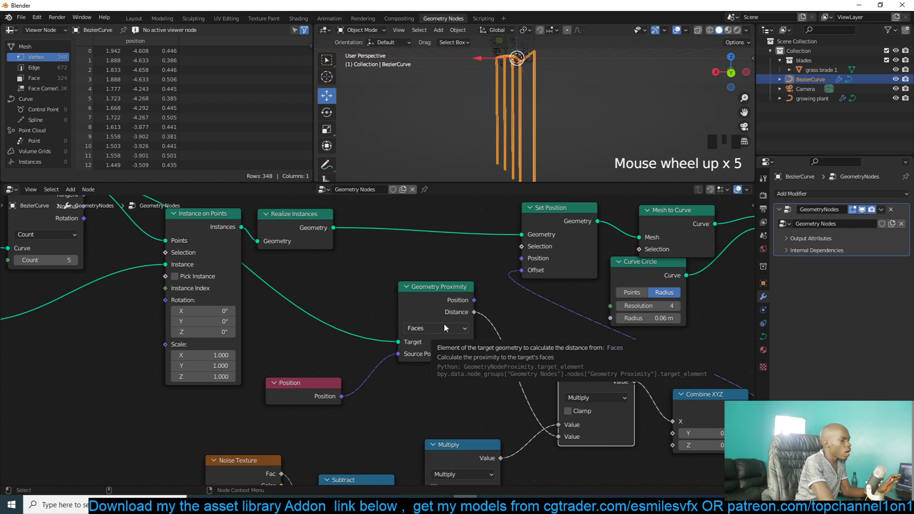
left_click(443, 327)
left_click(429, 340)
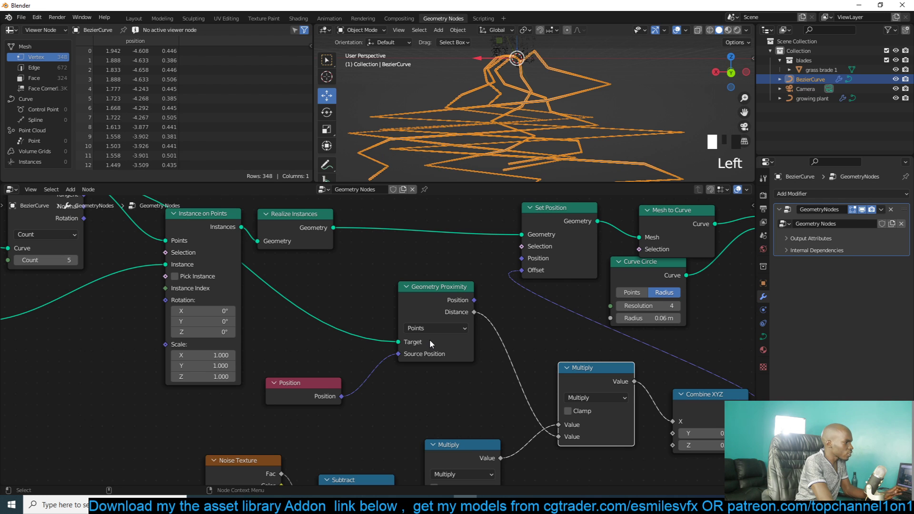
scroll(433, 332, "down", 4)
middle_click_drag(168, 311, 196, 324)
middle_click_drag(165, 256, 283, 318)
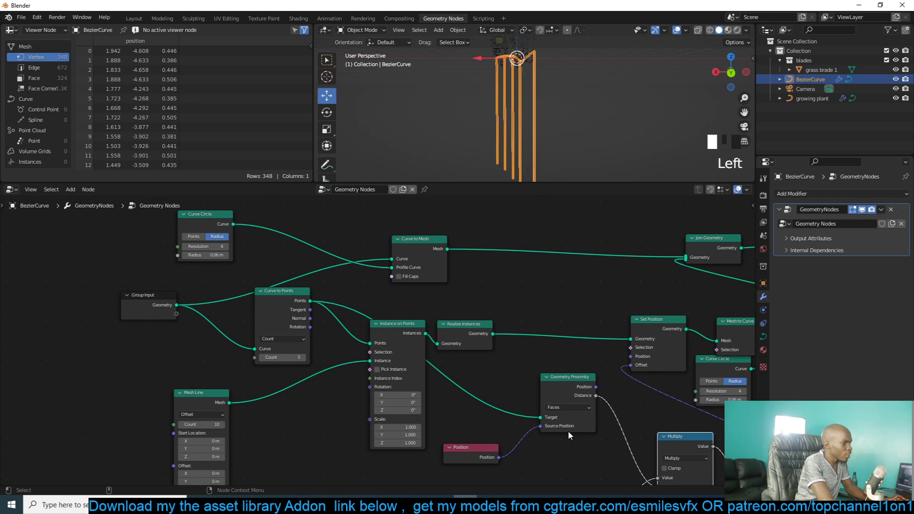
left_click(584, 408)
left_click(572, 416)
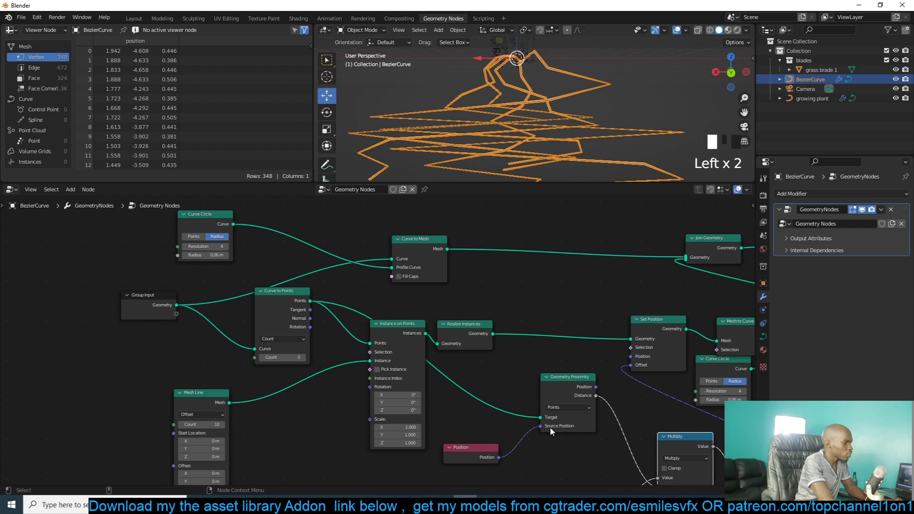
- Detach the Position node from Geometry Proximity, delete it, and check the distance-driven stems
left_click_drag(540, 426, 518, 427)
key("x")
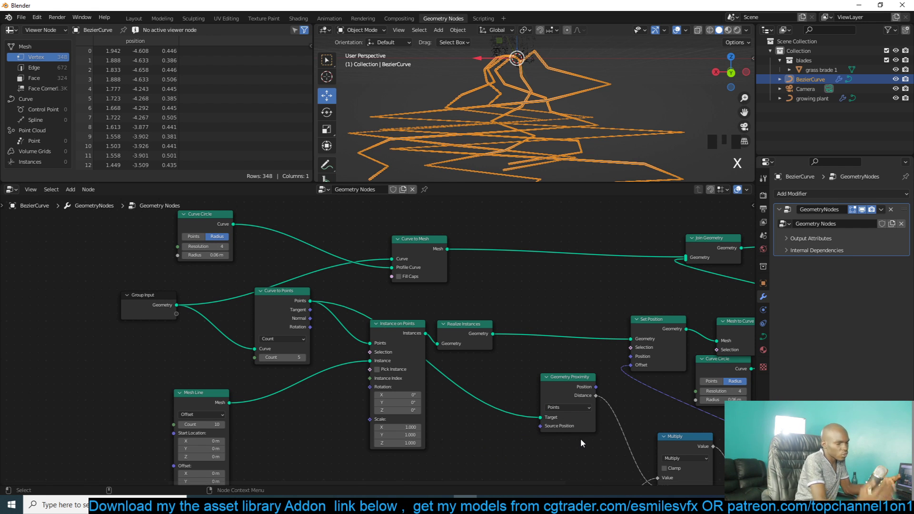
middle_click_drag(581, 439, 618, 287)
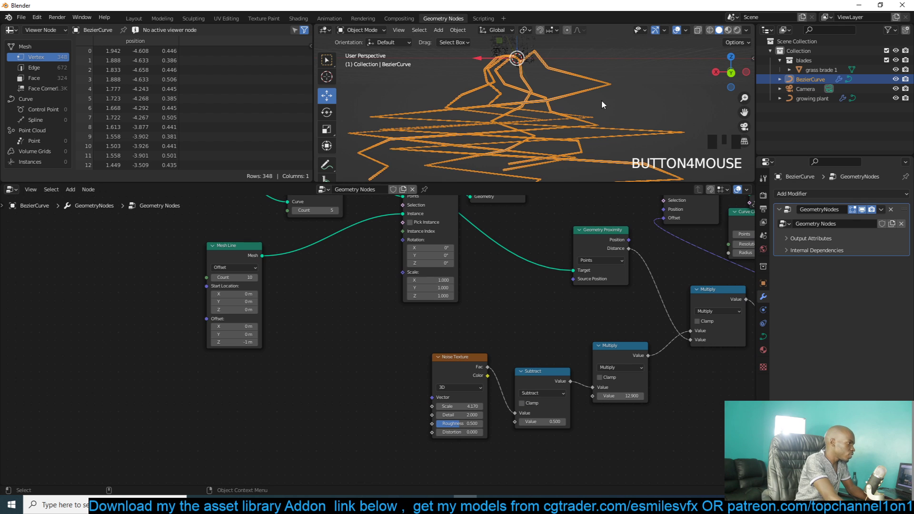
scroll(590, 120, "down", 4)
mouse_move(590, 120)
middle_mouse_down()
mouse_move(637, 159)
mouse_move(599, 121)
middle_mouse_up()
scroll(599, 121, "up", 2)
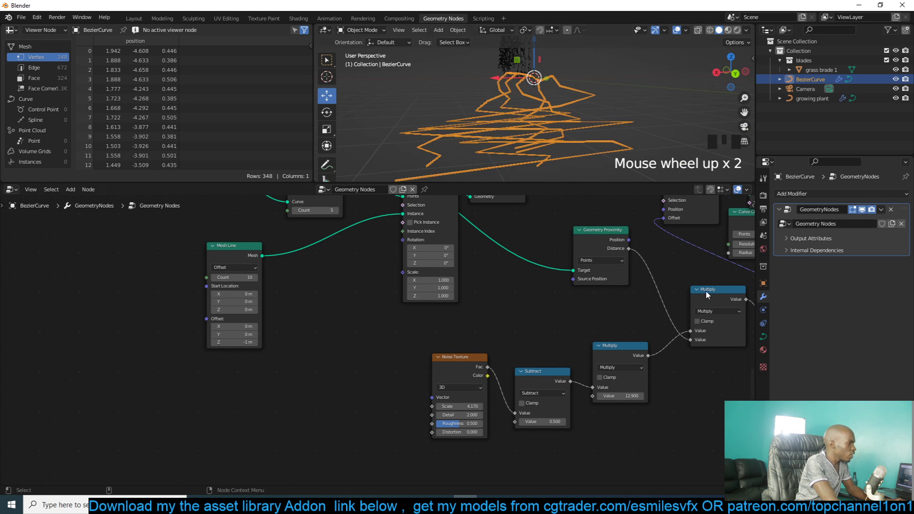
- Move the Combine XYZ node away from its Multiply node and reduce the noise Multiply value after Subtract to 0.66
middle_click_drag(697, 309, 495, 334)
left_click_drag(574, 342, 628, 331)
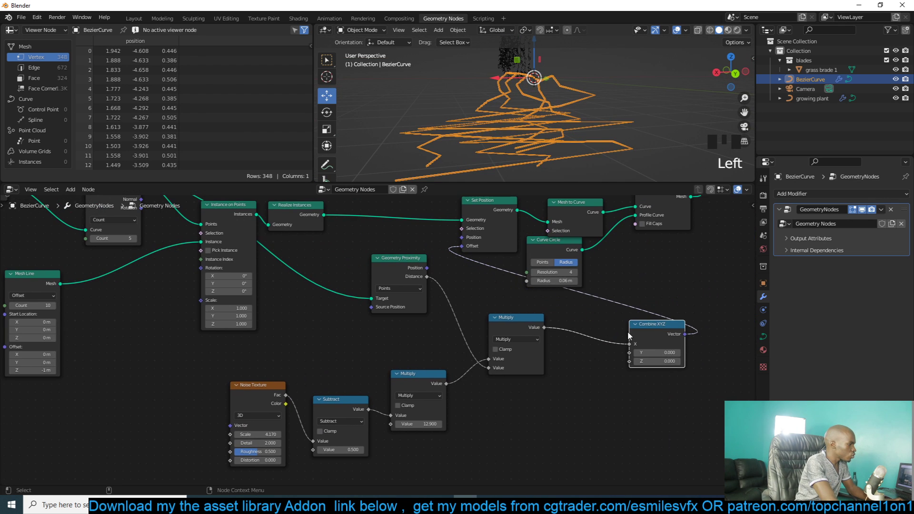
mouse_move(423, 423)
left_mouse_down()
mouse_move(457, 423)
mouse_move(374, 423)
mouse_move(453, 423)
mouse_move(418, 423)
left_mouse_up()
key("grave")
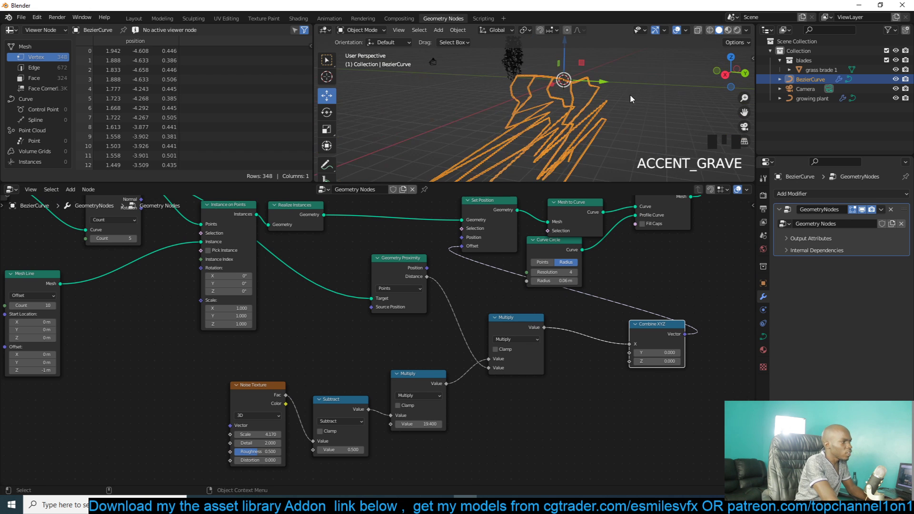
scroll(630, 95, "up", 4)
middle_click_drag(605, 85, 578, 128)
key("grave")
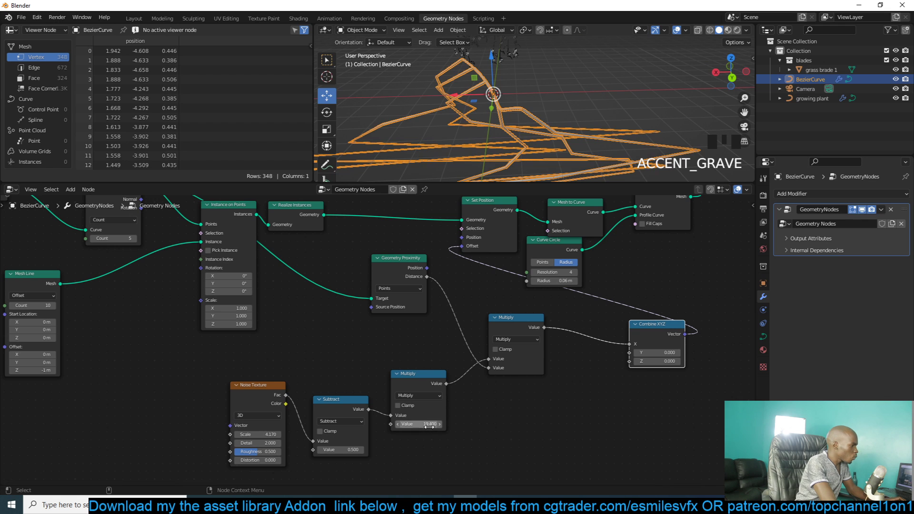
left_click_drag(429, 424, 388, 424, "shift")
- Set the Mesh Line count to 9
middle_click_drag(55, 293, 256, 318)
left_click_drag(241, 330, 264, 330)
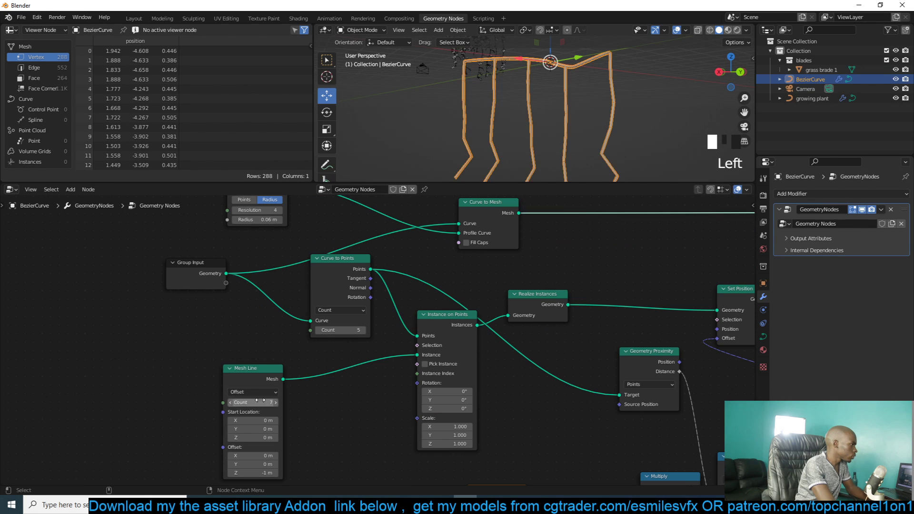
scroll(541, 175, "down", 2)
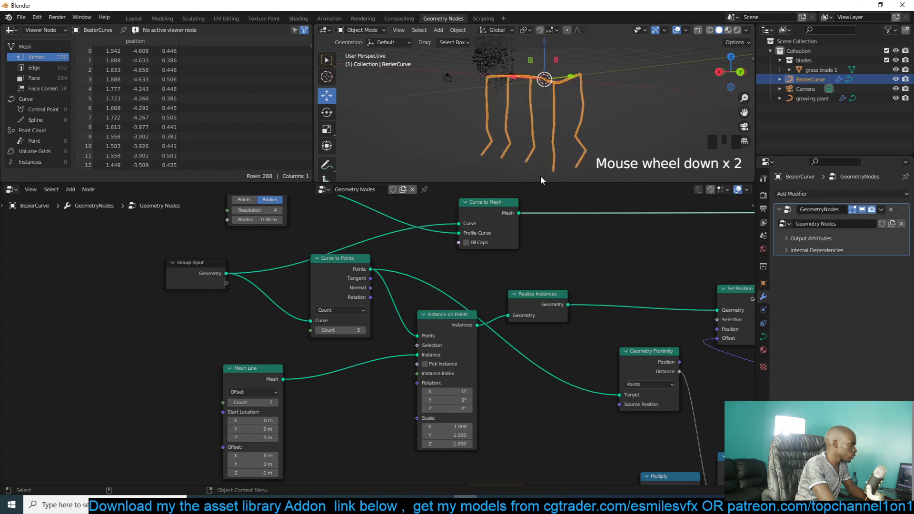
scroll(542, 173, "up", 2)
scroll(504, 154, "up", 5)
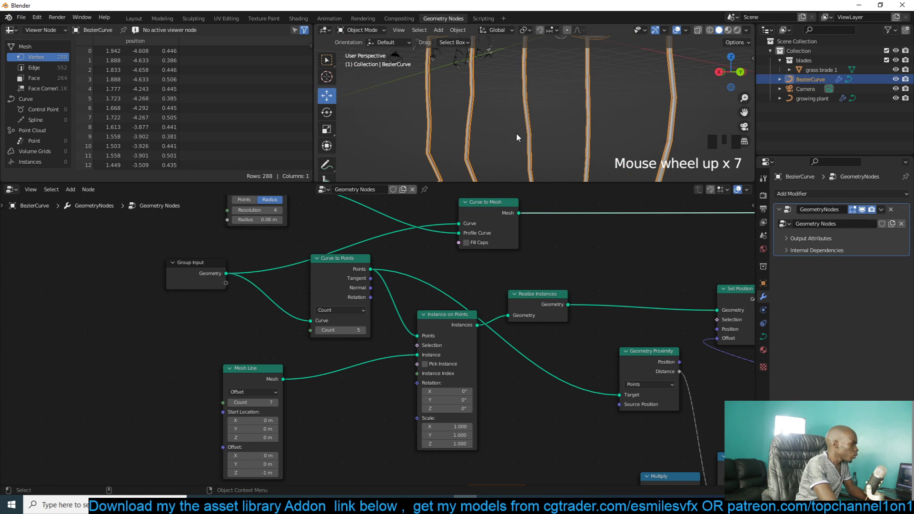
scroll(476, 162, "down", 2)
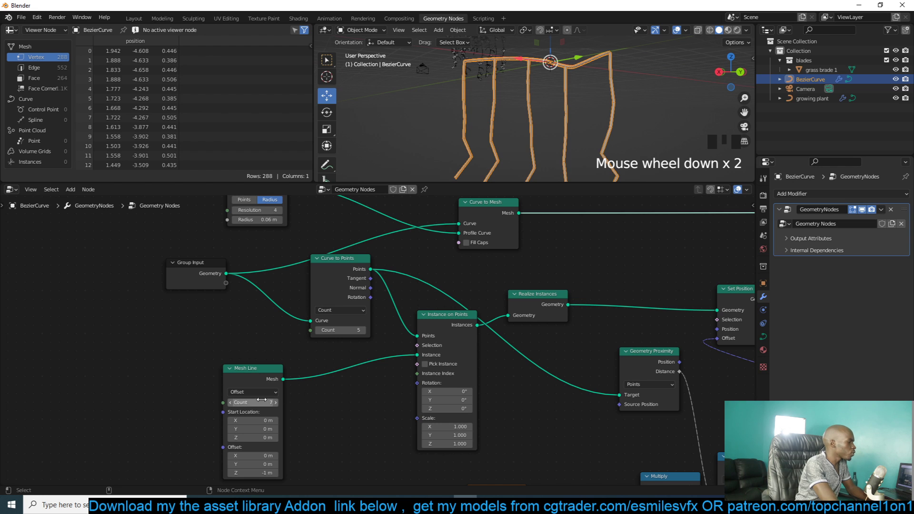
scroll(544, 171, "down", 4)
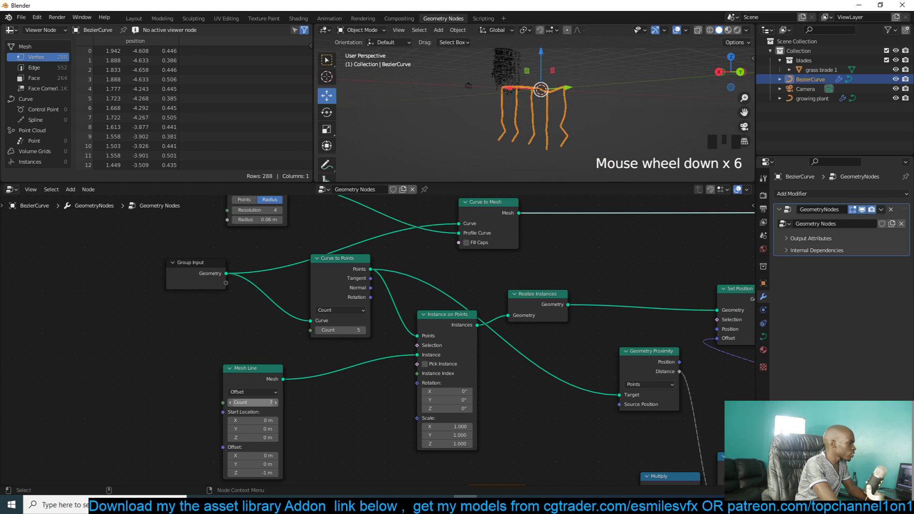
mouse_move(252, 403)
left_mouse_down()
mouse_move(281, 402)
mouse_move(260, 402)
left_mouse_up()
- Switch the Mesh Line mode from Offset to End Points
middle_click_drag(257, 483, 286, 458)
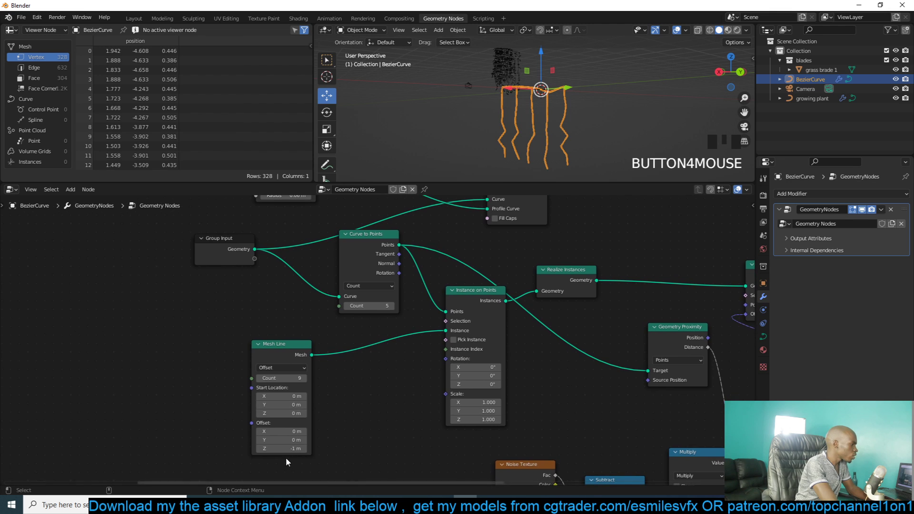
left_click(287, 370)
left_click(281, 388)
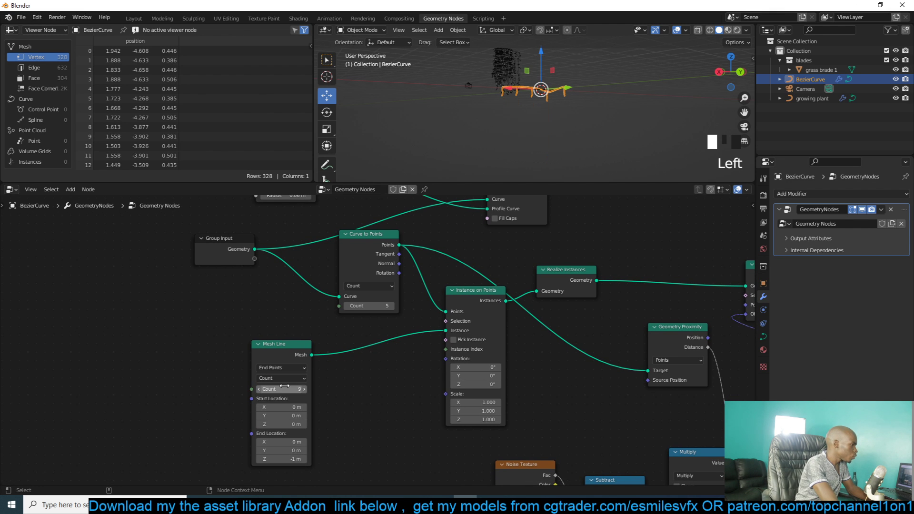
- Try a Mesh Line End Location Z of 1 m and return it to -1 m
left_click(294, 465)
double_click(293, 460)
type("1")
key("Return")
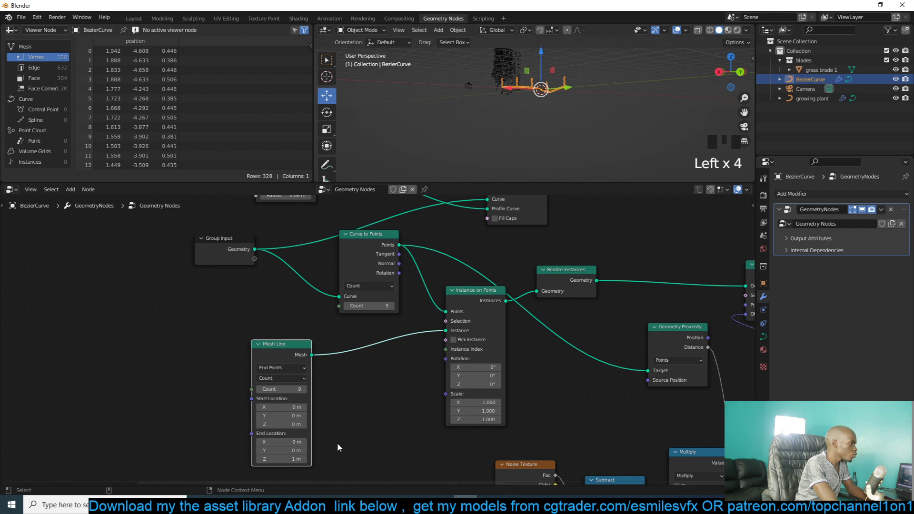
left_click_drag(284, 459, 197, 459)
left_click(293, 460)
type("1")
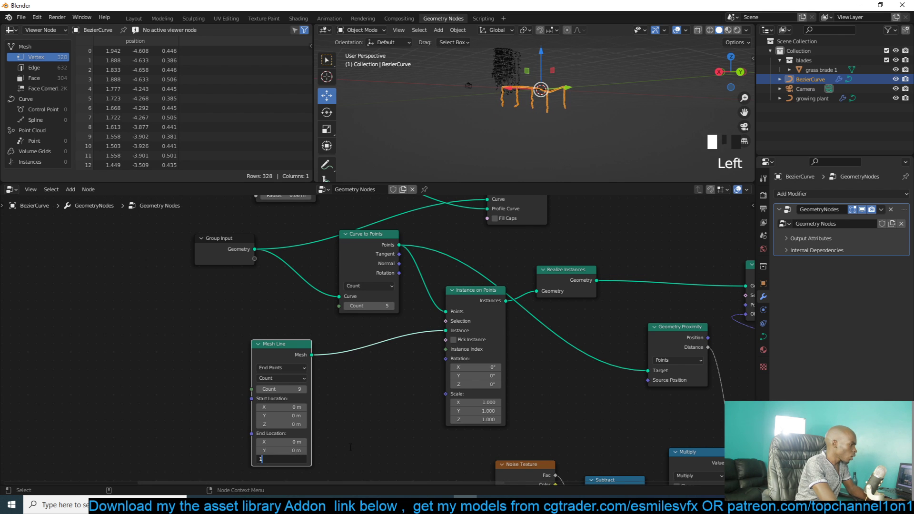
key("Return")
left_click_drag(302, 463, 303, 463)
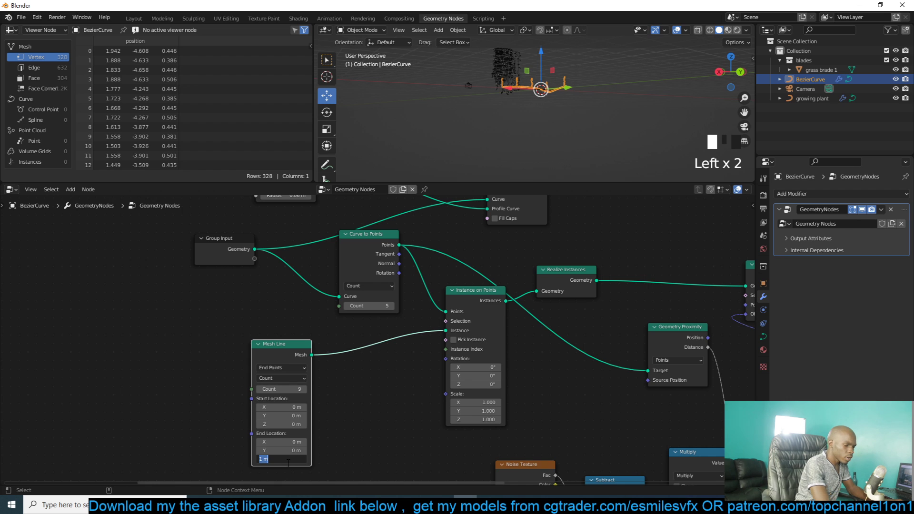
key("Return")
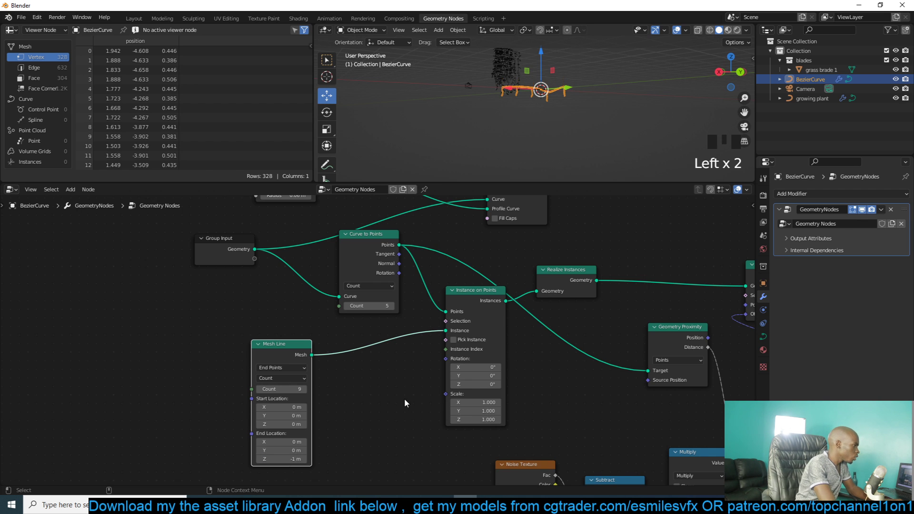
- Raise the Mesh Line count to 27 and check the denser stems
left_click_drag(290, 392, 318, 389)
scroll(548, 149, "up", 4)
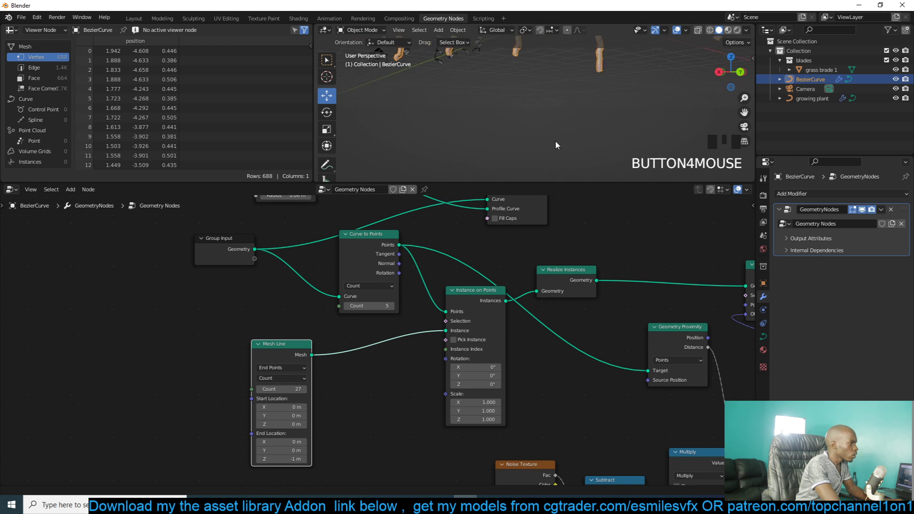
scroll(524, 178, "up", 3)
scroll(335, 338, "down", 5)
left_click_drag(332, 340, 285, 340)
scroll(535, 151, "down", 7)
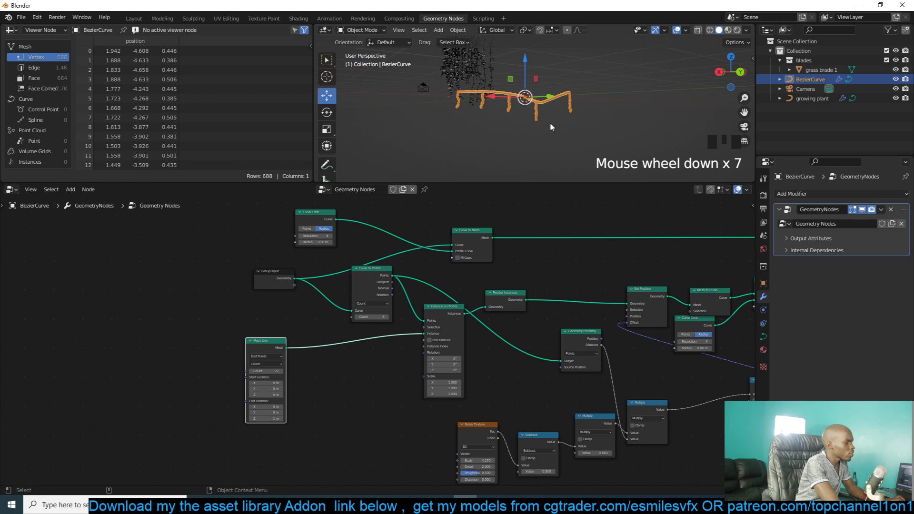
- Insert a Scale Elements node between Mesh Line and Instance on Points
key("shift+a")
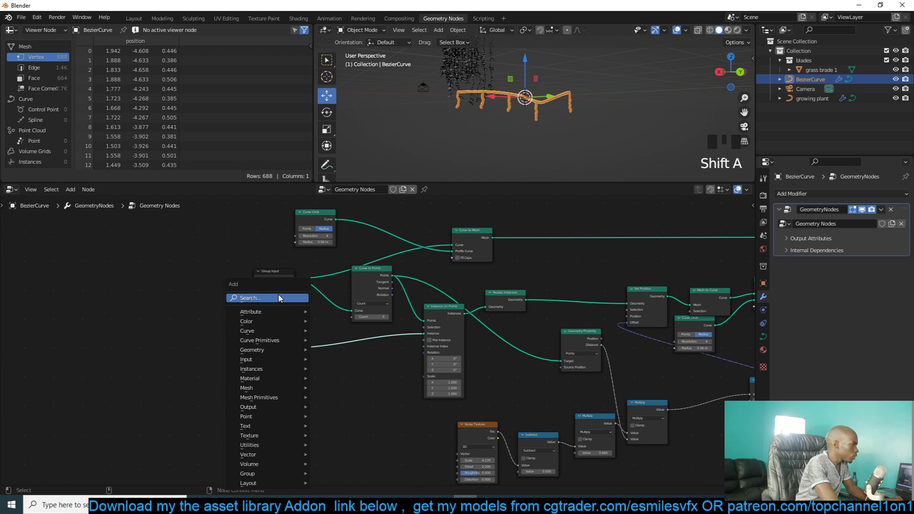
type("sce")
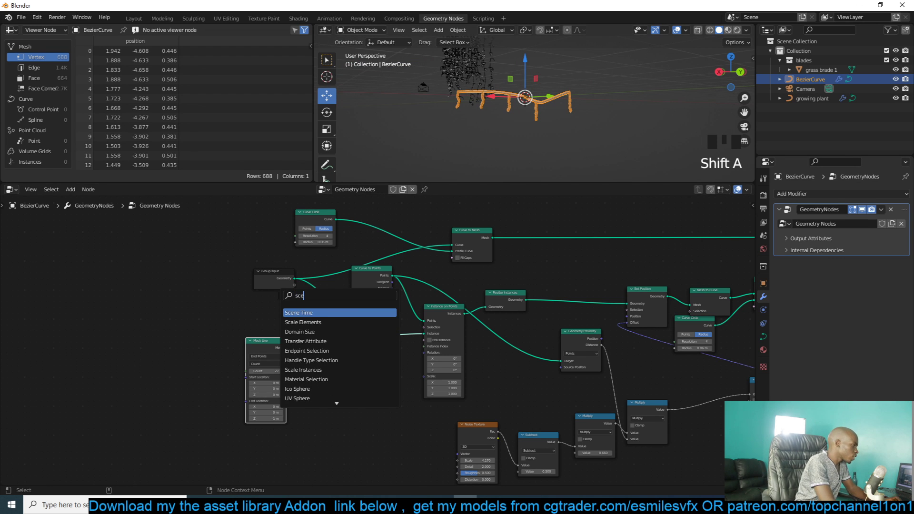
left_click(323, 323)
left_click(351, 418)
scroll(351, 418, "up", 3)
left_click(318, 395)
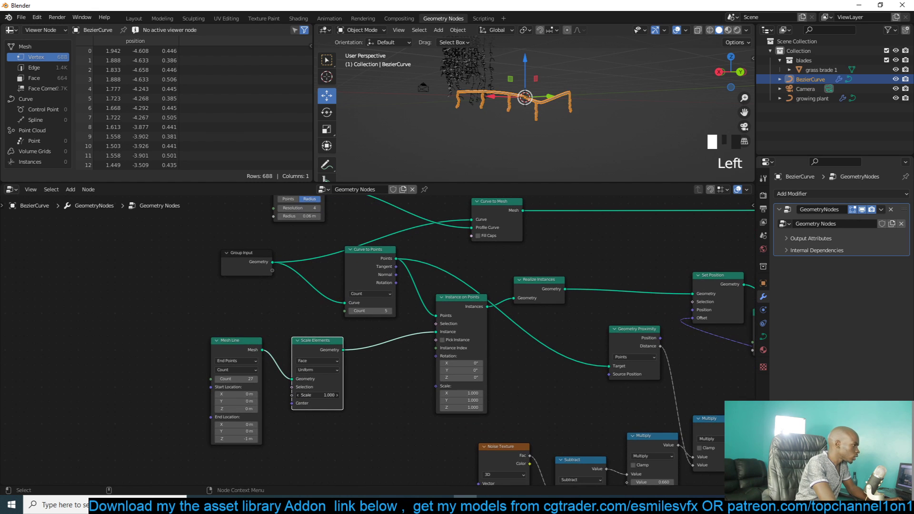
key("ctrl+z")
scroll(374, 341, "up", 3)
- Set the Scale Elements domain to Edge and its scale to 7.3
left_click(290, 367)
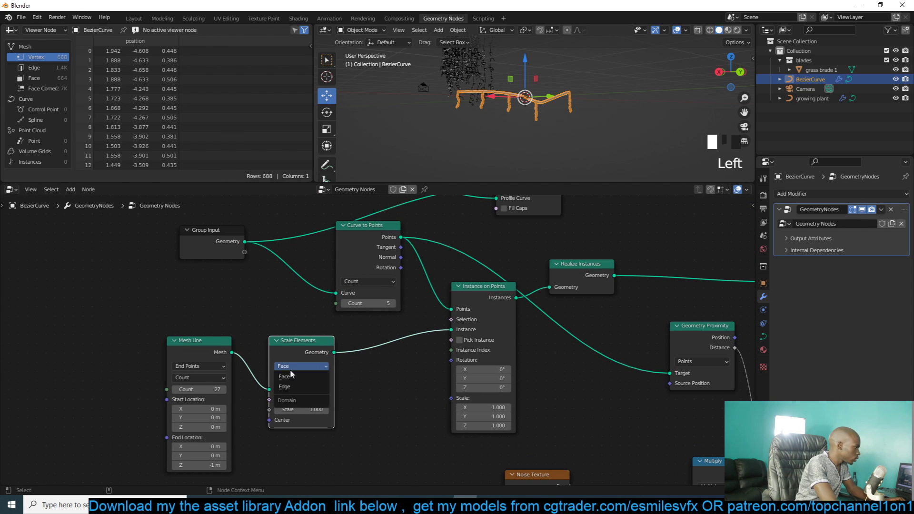
left_click(290, 377)
left_click(318, 367)
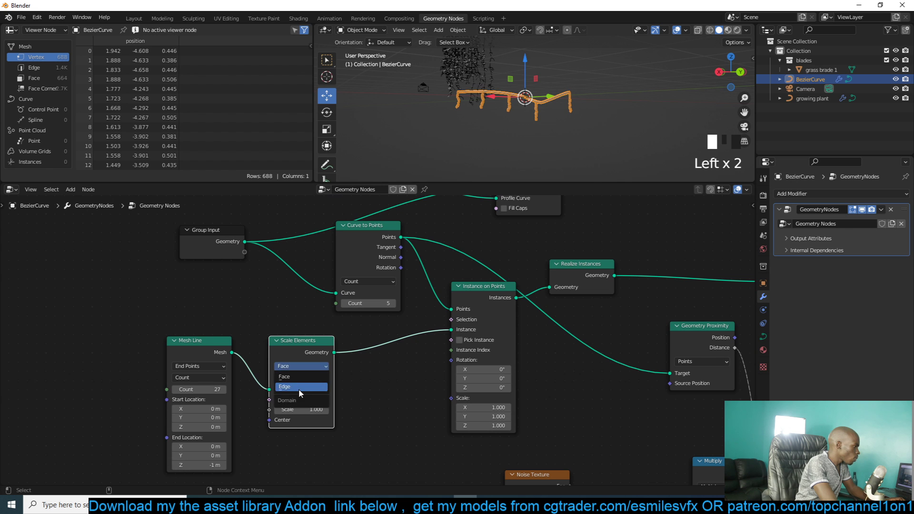
left_click(299, 390)
left_click_drag(303, 408, 343, 409)
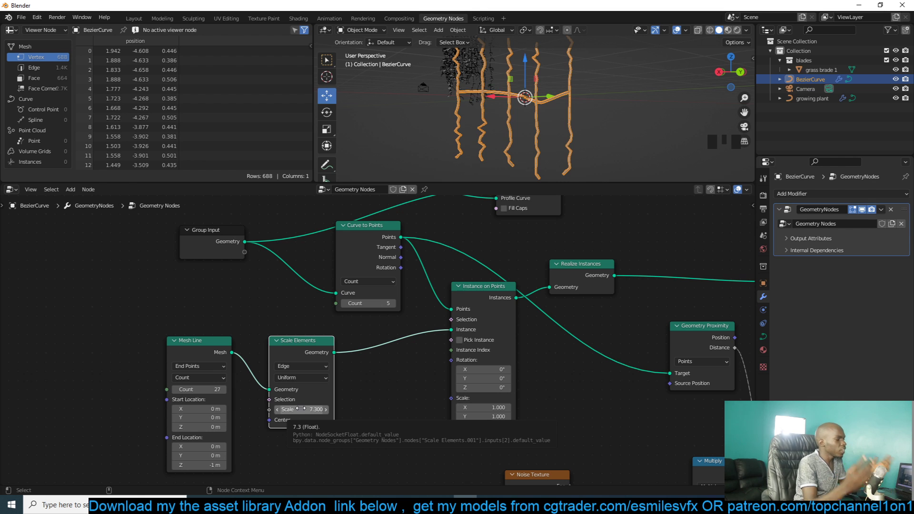
- Move Scale Elements closer to Instance on Points, add a Combine XYZ node, and connect its Vector to the Center input
left_click_drag(300, 355, 372, 342)
scroll(371, 341, "down", 2)
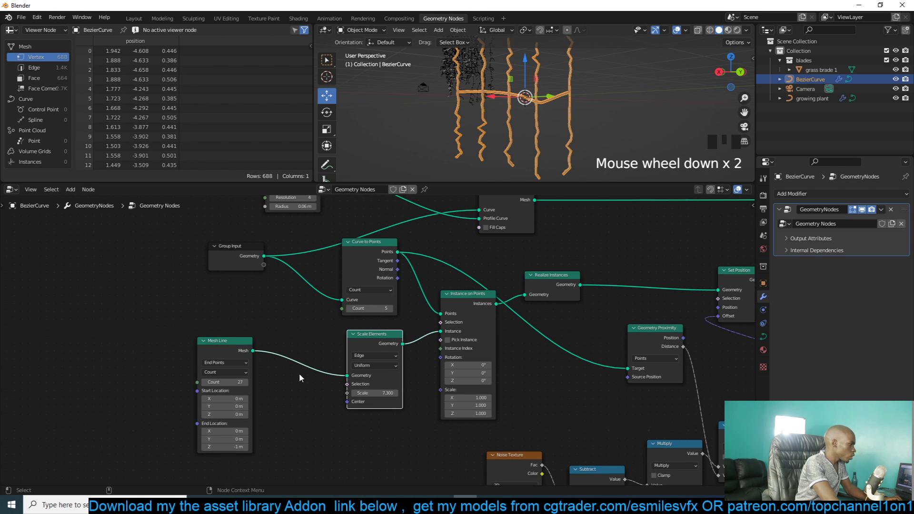
scroll(330, 389, "up", 1)
key("shift+a")
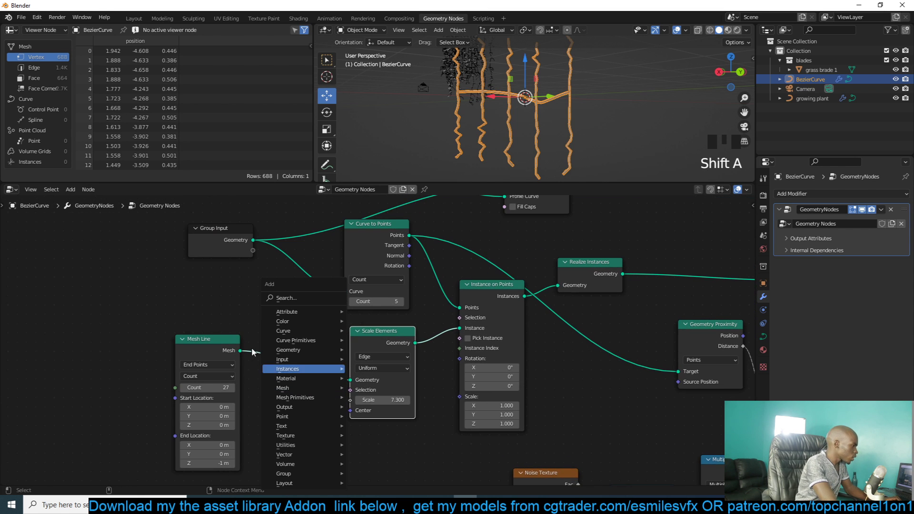
left_click(304, 298)
type("x")
key("Return")
left_click(318, 422)
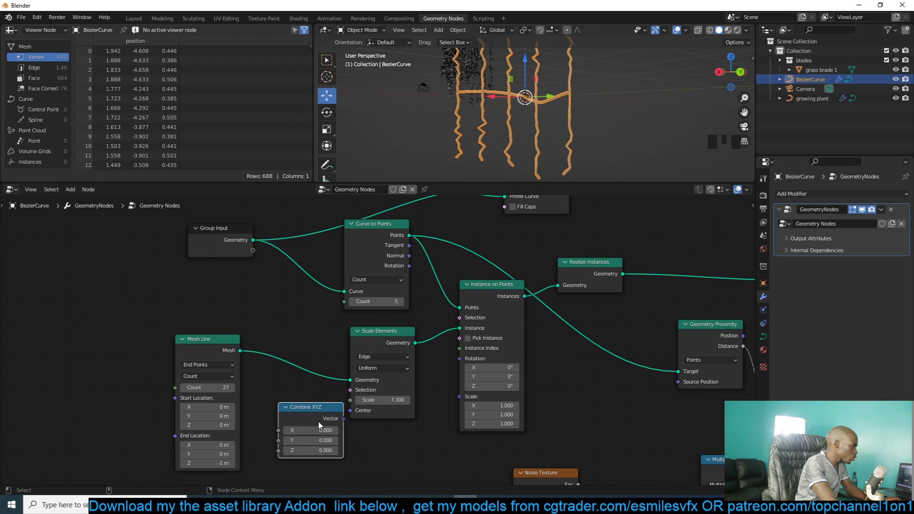
left_click_drag(342, 419, 327, 400)
- Set the Scale Elements scale to 5.3 and the Noise Texture scale to 0.82
left_click_drag(383, 400, 393, 400)
middle_click_drag(454, 400, 343, 376)
middle_click_drag(477, 411, 404, 310)
left_click_drag(376, 406, 323, 407)
- Deselect the vine, examine how the stems hang and bend from several angles, and reselect the curve
key("alt+a")
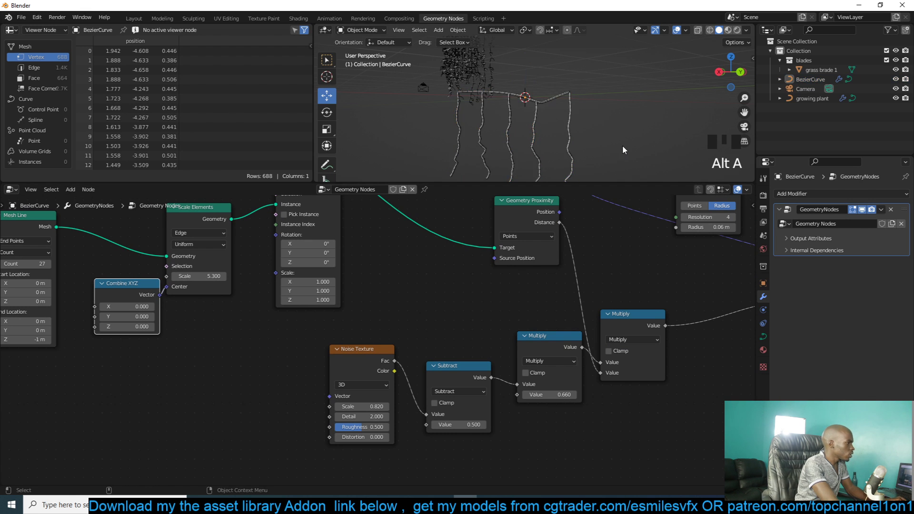
key("grave")
middle_click_drag(623, 144, 566, 153)
key("grave")
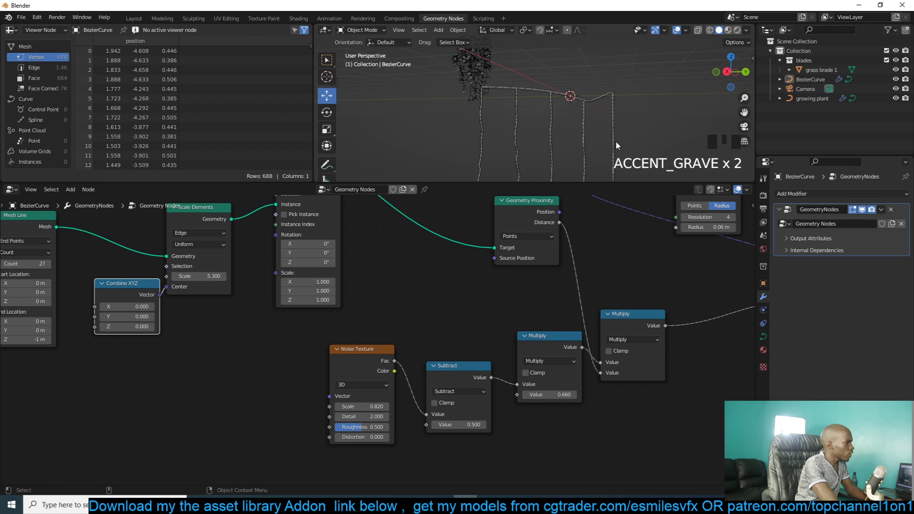
scroll(638, 137, "up", 2)
key("grave")
key("grave")
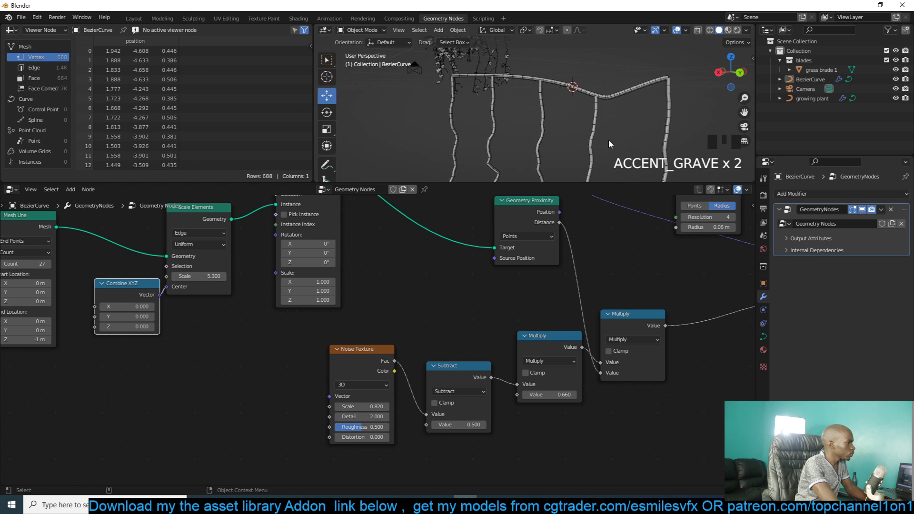
key("grave")
left_click(513, 121)
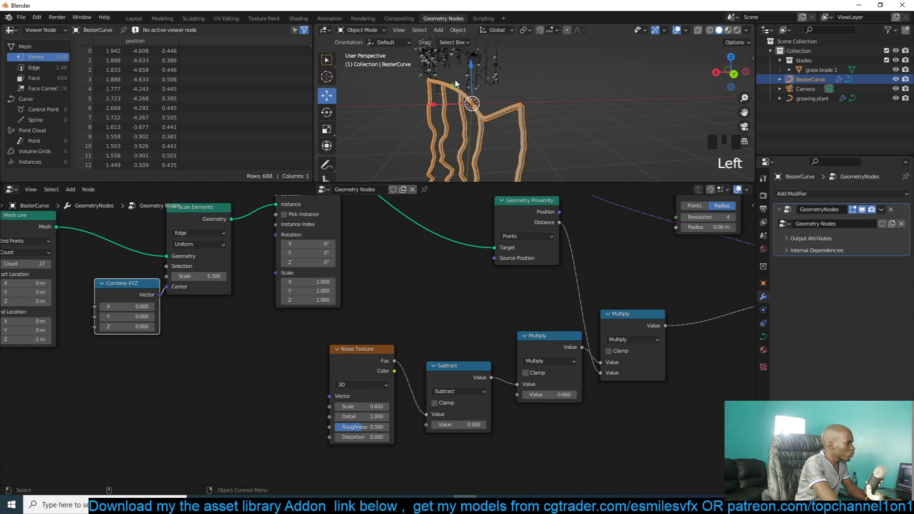
- Move Group Output farther out and insert an Instance on Points node between Join Geometry and Group Output
scroll(652, 281, "down", 4)
scroll(586, 348, "down", 2)
middle_click_drag(592, 341, 327, 302)
scroll(522, 351, "up", 4)
middle_click_drag(467, 347, 410, 360)
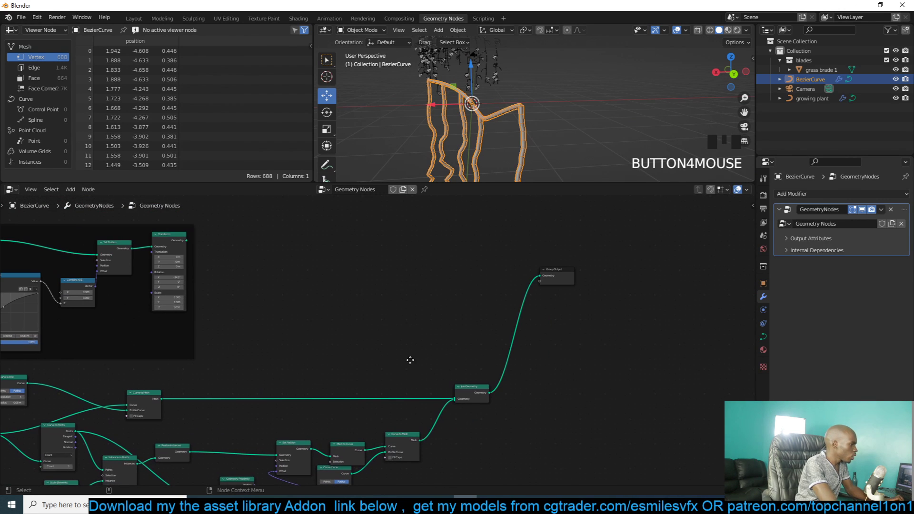
left_click_drag(572, 279, 695, 292)
key("shift+a")
left_click(563, 297)
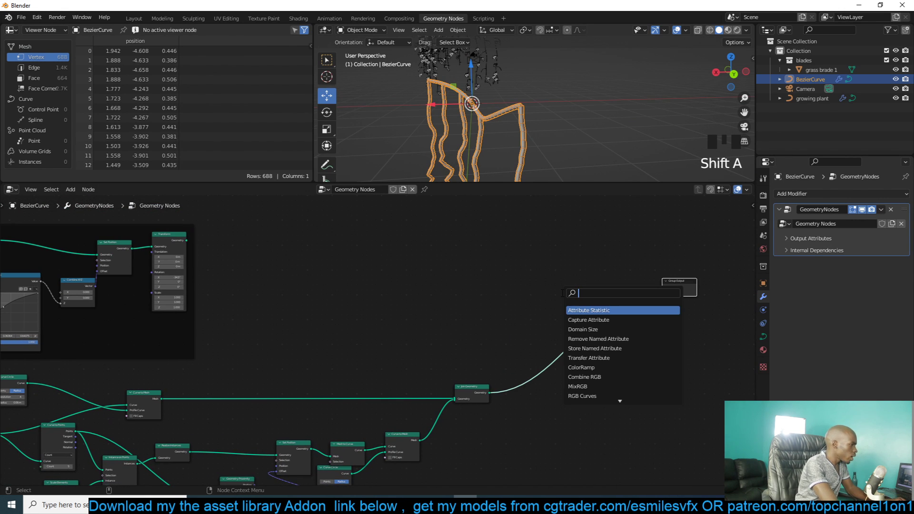
type("on")
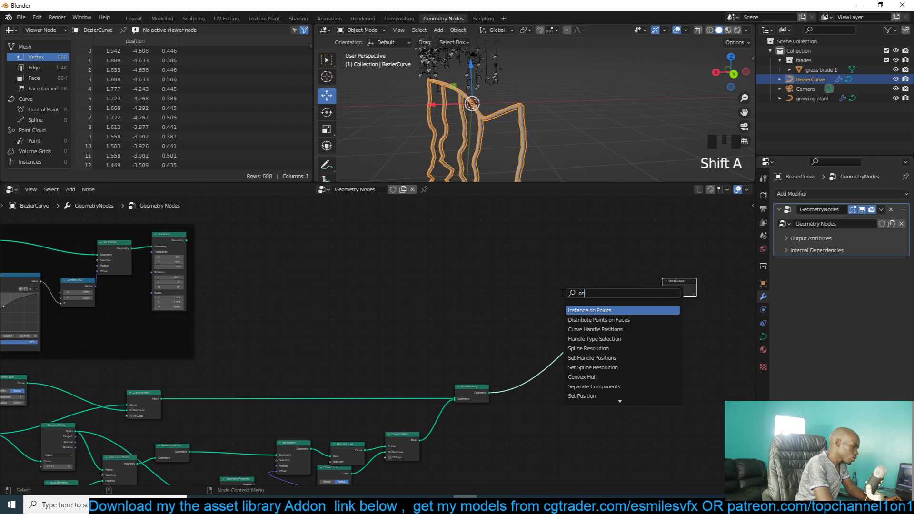
left_click(591, 311)
left_click(594, 318)
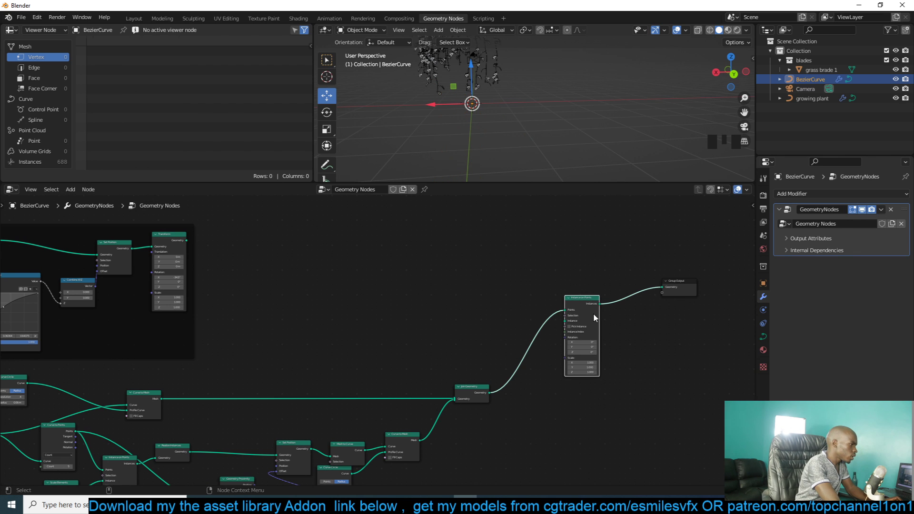
- Duplicate Join Geometry onto the link before Group Output and connect the original Join Geometry output to the duplicate
left_click(461, 388)
key("shift+d")
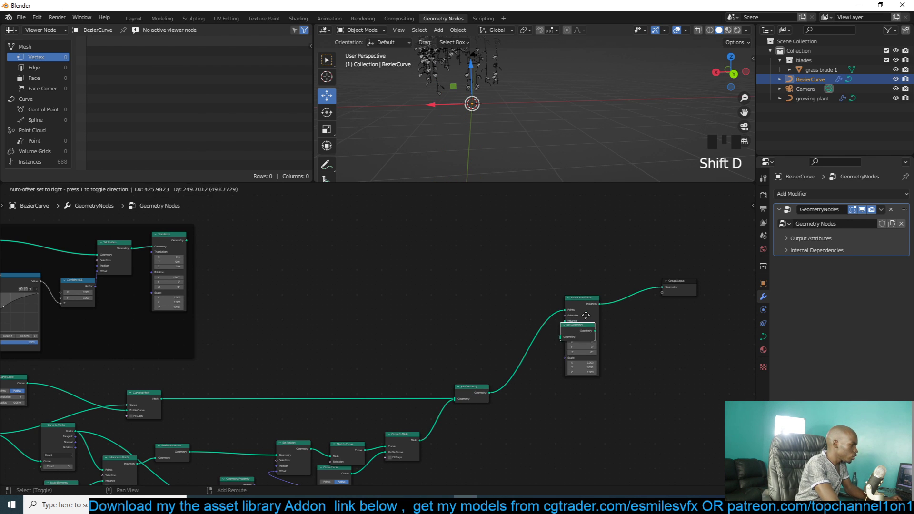
left_click(620, 298)
left_click_drag(489, 393, 614, 343)
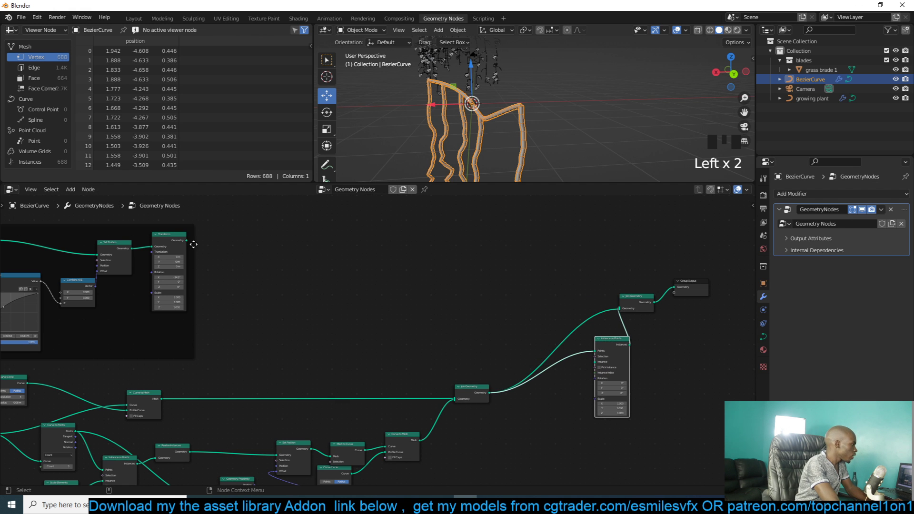
- Connect the leaf Transform node's geometry to the Instance input of Instance on Points and move Join Geometry farther away from it
left_click_drag(187, 241, 594, 362)
key("grave")
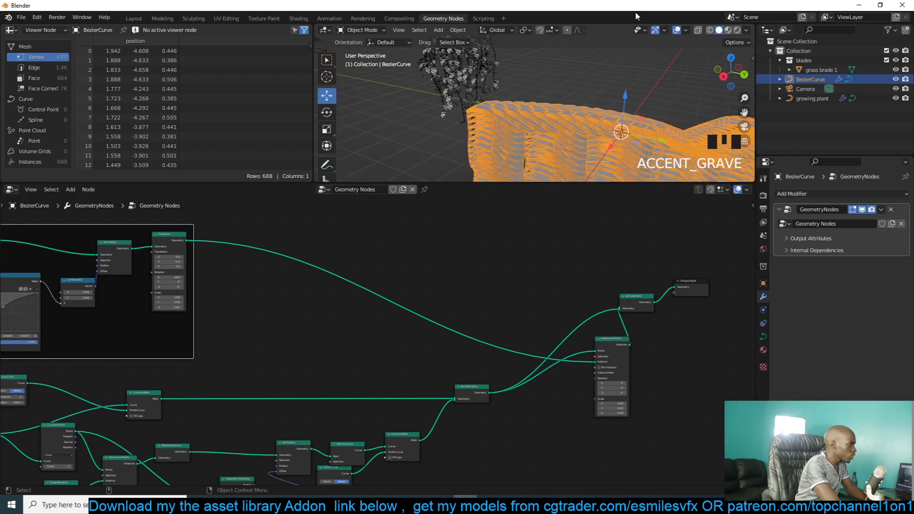
scroll(547, 381, "up", 4)
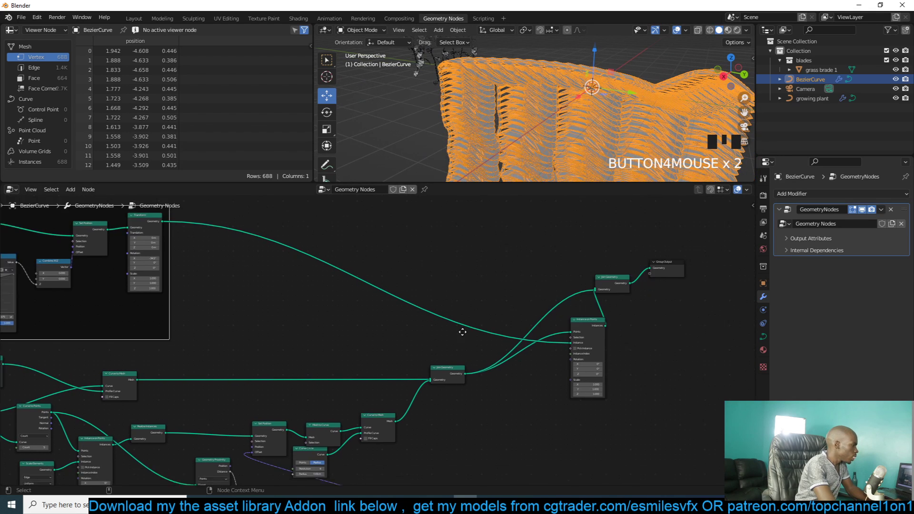
scroll(523, 339, "down", 3)
scroll(565, 389, "up", 4)
middle_click_drag(468, 355, 429, 348)
left_click_drag(333, 352, 295, 328)
scroll(529, 369, "down", 2)
scroll(542, 381, "up", 2)
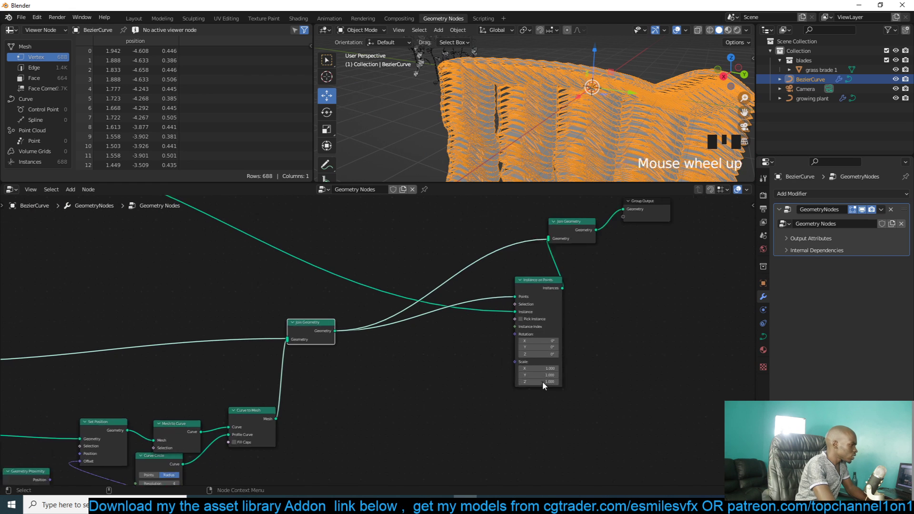
- Set the Instance on Points scale to 0.240 on all axes and inspect the leaves on the stems with the curve deselected
left_click_drag(556, 371, 469, 385, "shift")
left_click(581, 159)
scroll(598, 135, "up", 4)
middle_click_drag(598, 135, 588, 152)
key("q")
left_click(576, 134)
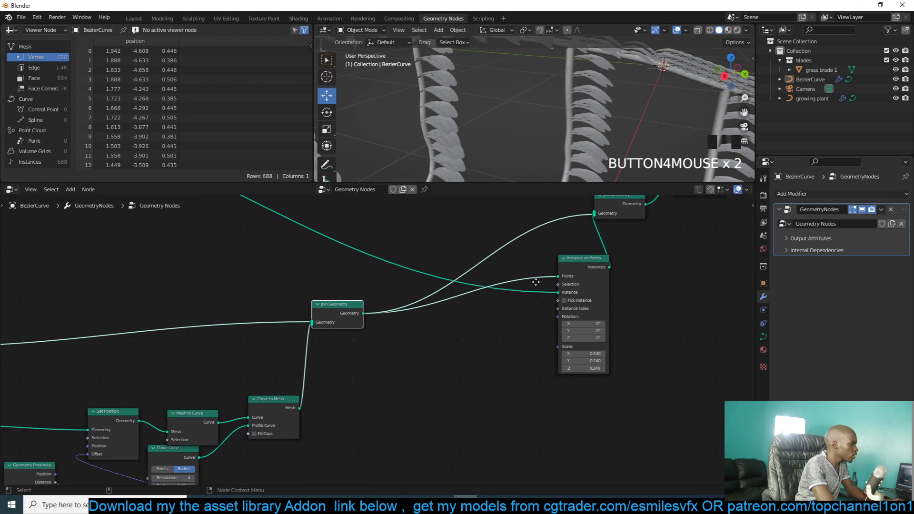
- Add a Normal node below the links between Join Geometry and Instance on Points
key("shift+a")
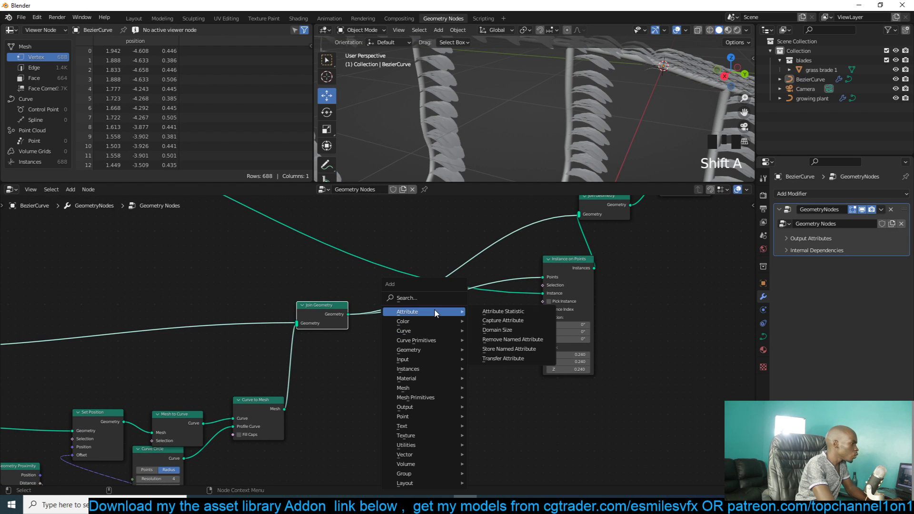
left_click(439, 342)
key("shift+a")
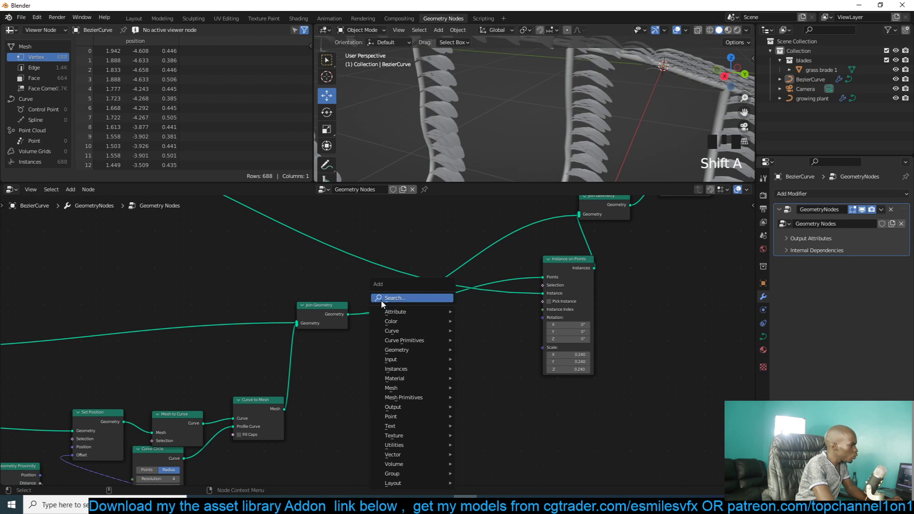
left_click(381, 300)
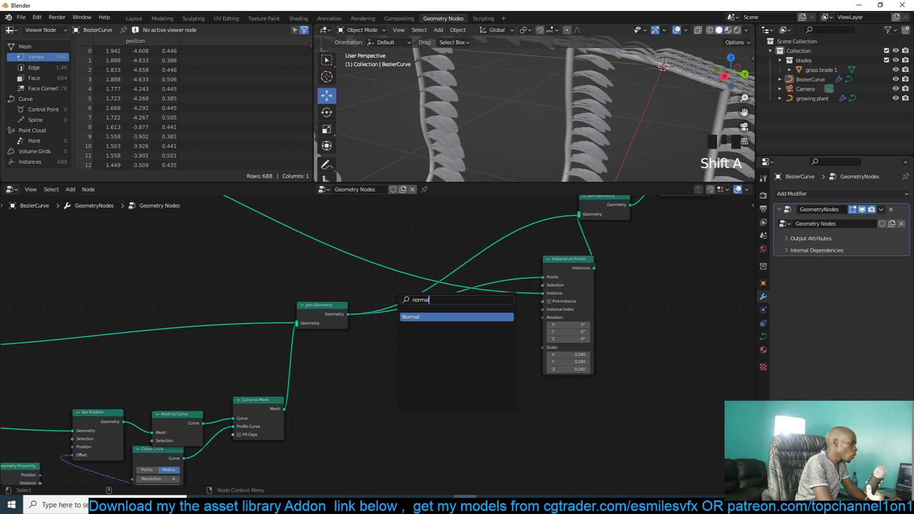
left_click(417, 319)
left_click(393, 355)
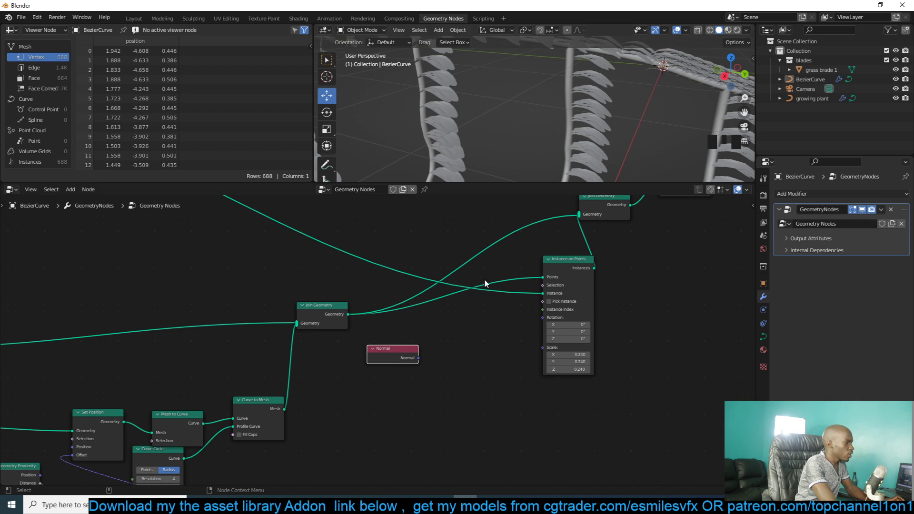
- Add an Align Euler to Vector node and connect the Normal output to its Vector input
scroll(613, 133, "down", 1)
scroll(613, 136, "up", 3)
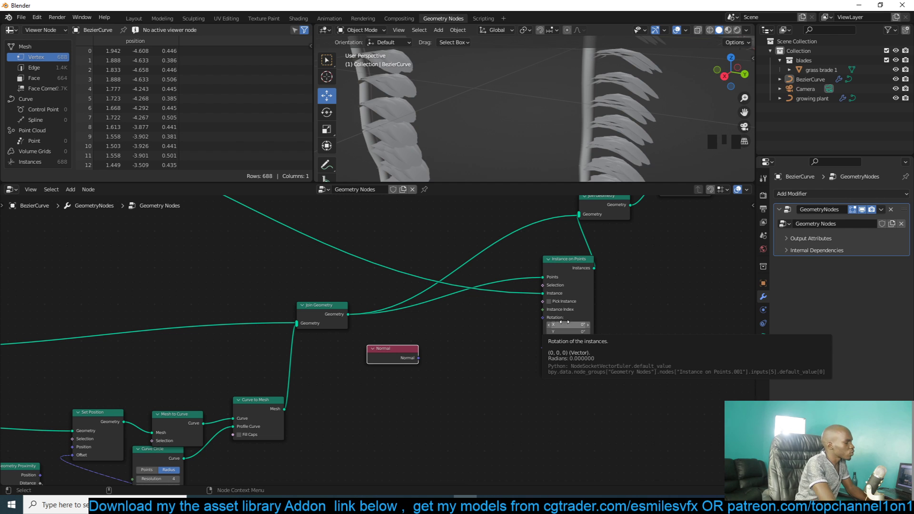
key("shift+a")
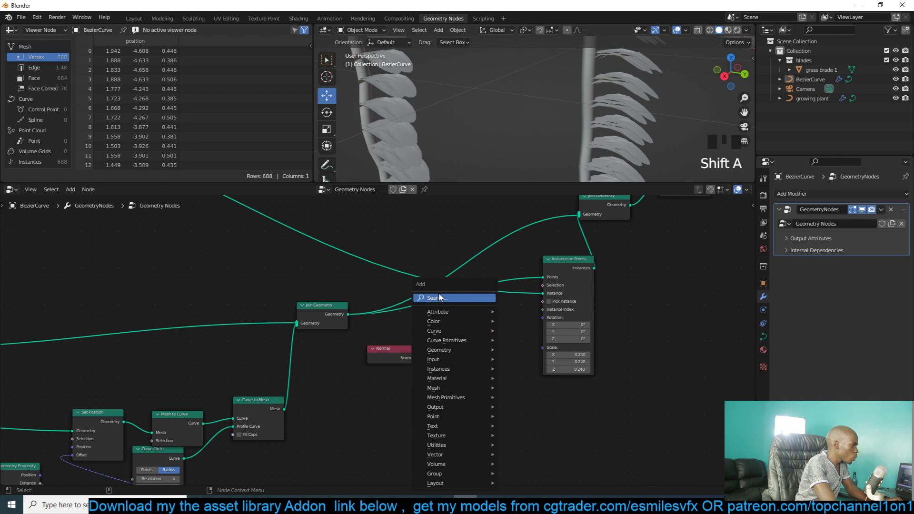
type("alin")
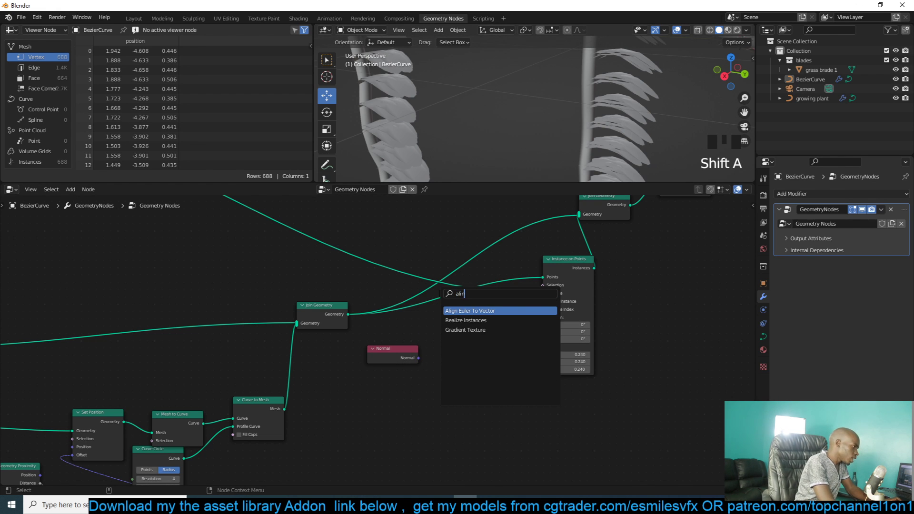
left_click(469, 308)
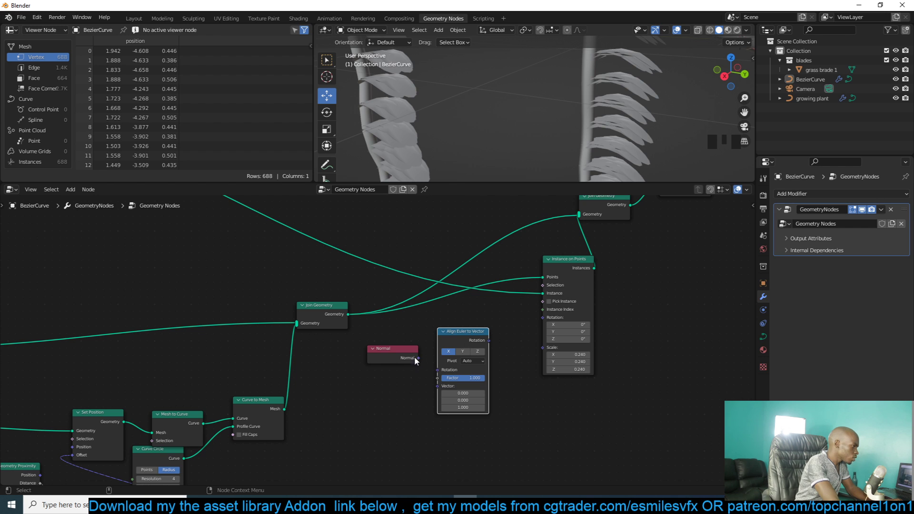
left_click(370, 392)
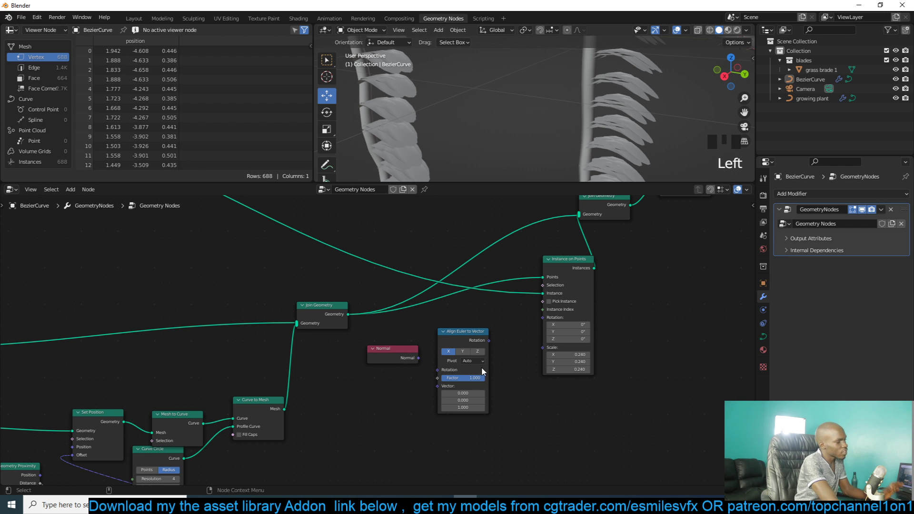
left_click_drag(405, 361, 439, 387)
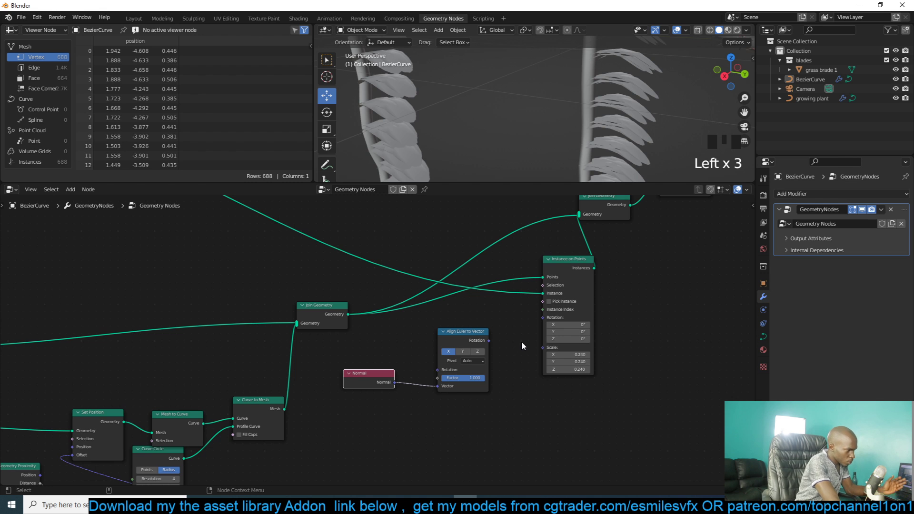
- Connect the Align Euler to Vector rotation to the Rotation input of Instance on Points and inspect the leaf orientation
middle_click_drag(521, 341, 501, 392)
scroll(501, 391, "up", 2)
left_click_drag(483, 390, 557, 358)
middle_click_drag(645, 82, 601, 80)
scroll(622, 104, "up", 3)
scroll(599, 84, "up", 2)
middle_click_drag(547, 420, 579, 404)
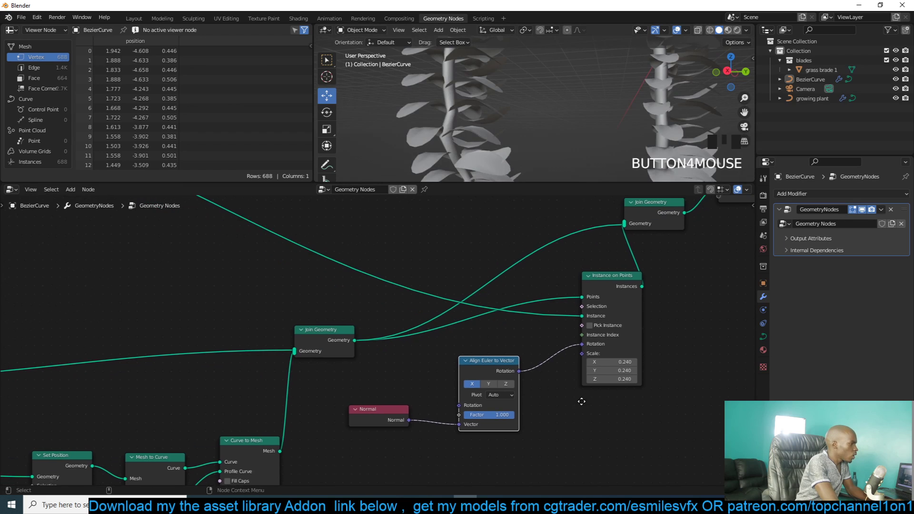
- Move Instance on Points farther out and insert a Rotate Euler node between Align Euler to Vector and Instance on Points
scroll(597, 104, "down", 2)
scroll(575, 399, "down", 1)
left_click_drag(614, 281, 683, 272)
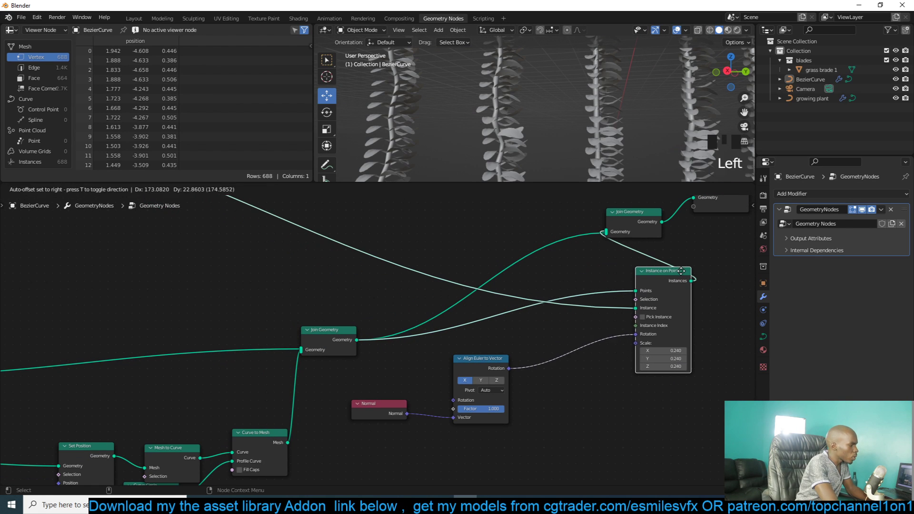
key("shift+a")
left_click(580, 300)
type("rota")
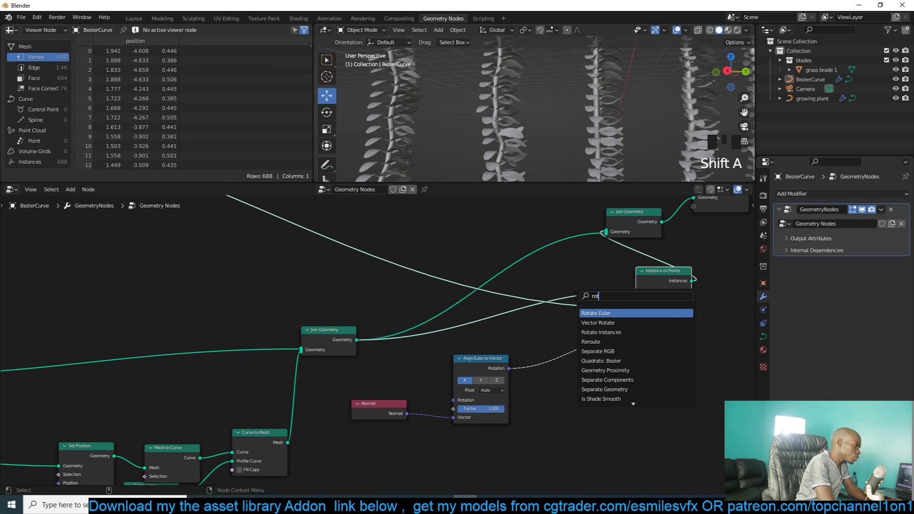
left_click(619, 313)
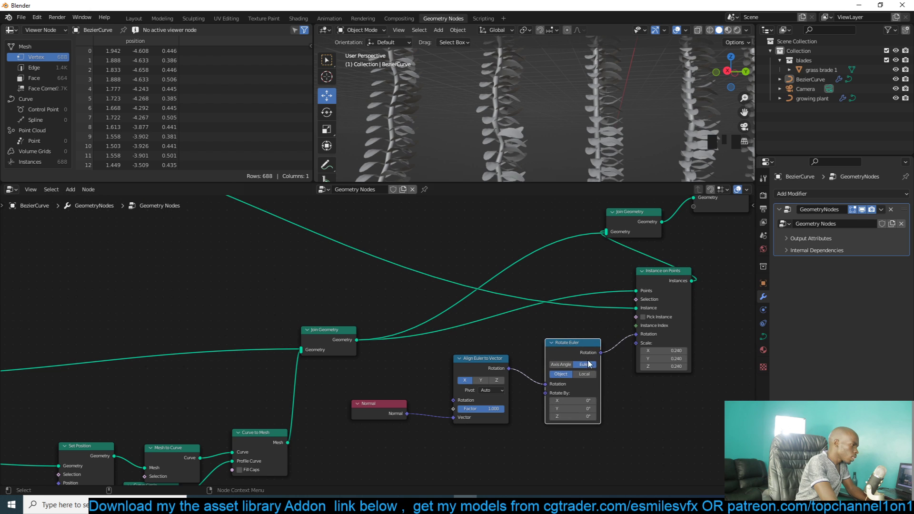
- Try a different Z rotation in the Rotate Euler node and undo it
left_click_drag(571, 416, 622, 417)
key("ctrl+z")
middle_click_drag(548, 448, 580, 398)
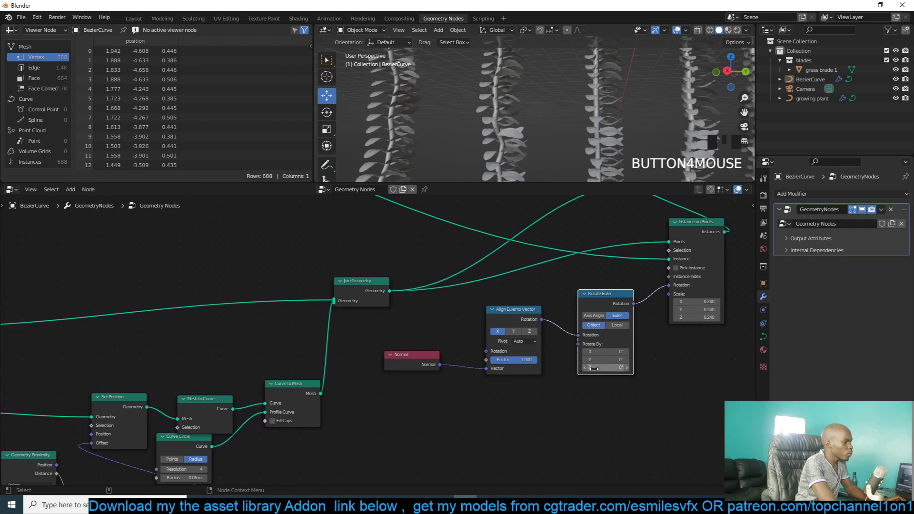
- Add a Combine XYZ node and connect its vector to the Rotate By input of Rotate Euler
left_click_drag(506, 315, 488, 305)
key("shift+a")
type("x")
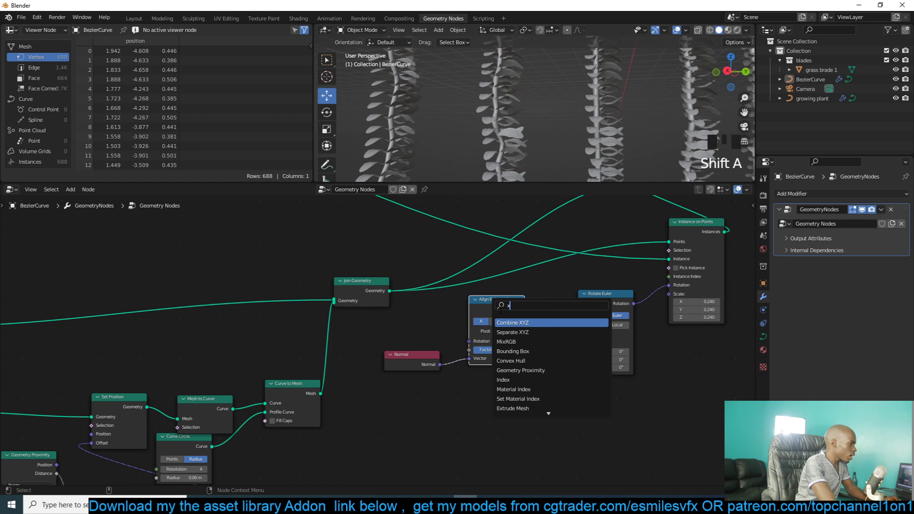
left_click(520, 323)
left_click(536, 399)
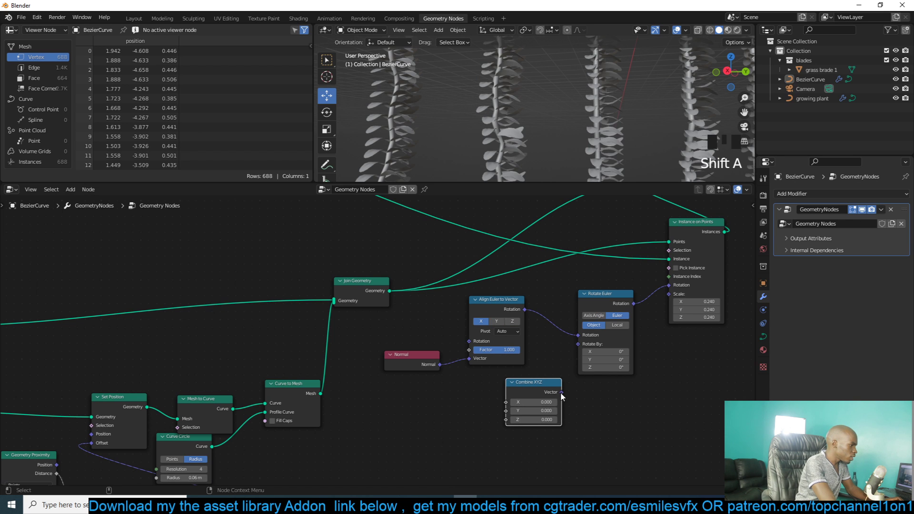
left_click_drag(562, 392, 578, 344)
- Try adjusting the Z value of the Combine XYZ node and undo the changes
mouse_move(539, 405)
left_mouse_down()
mouse_move(548, 404)
mouse_move(549, 418)
left_mouse_up()
key("ctrl+z")
key("ctrl+z")
left_click(547, 419, "shift")
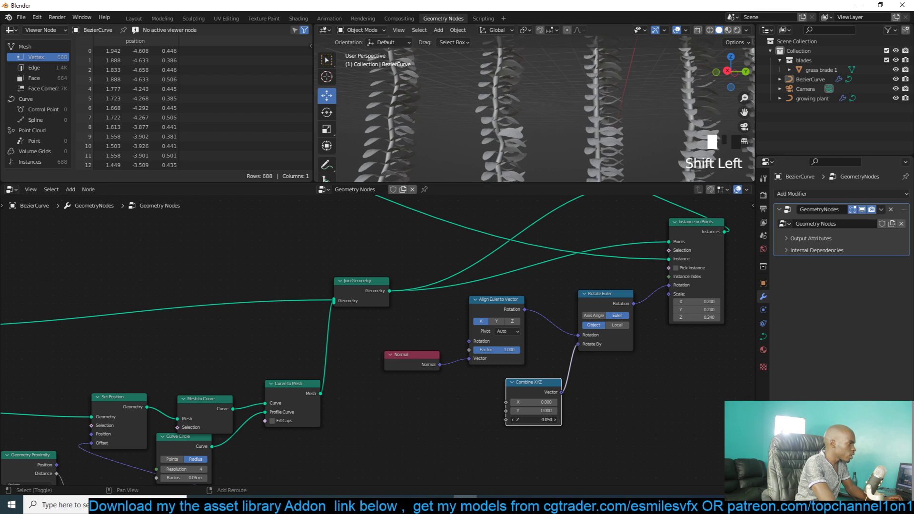
- Add a Random Value node and connect its value to the X input of Combine XYZ
scroll(524, 422, "up", 3)
key("shift+a")
type("ra")
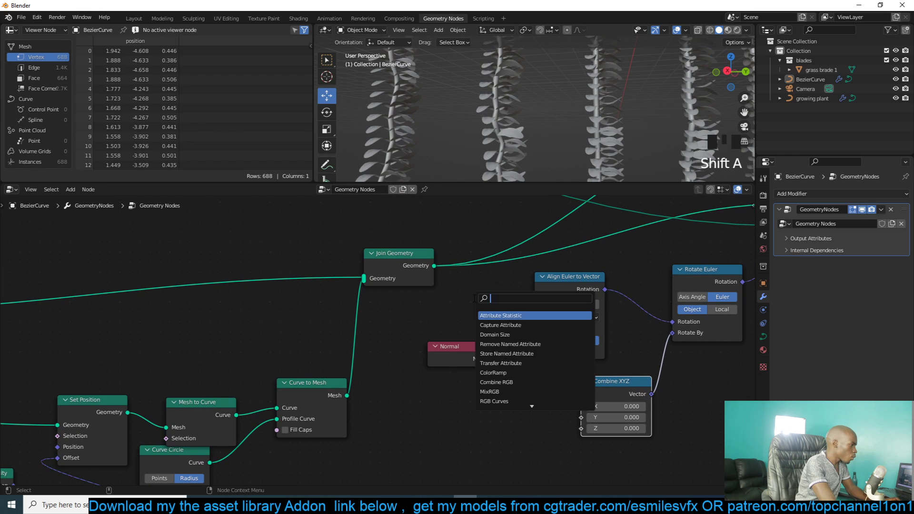
type("nd")
key("Return")
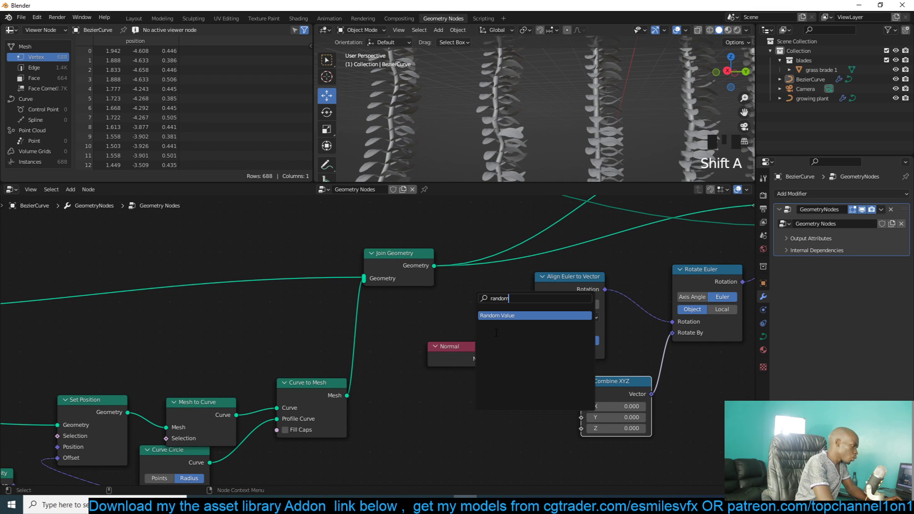
left_click(473, 435)
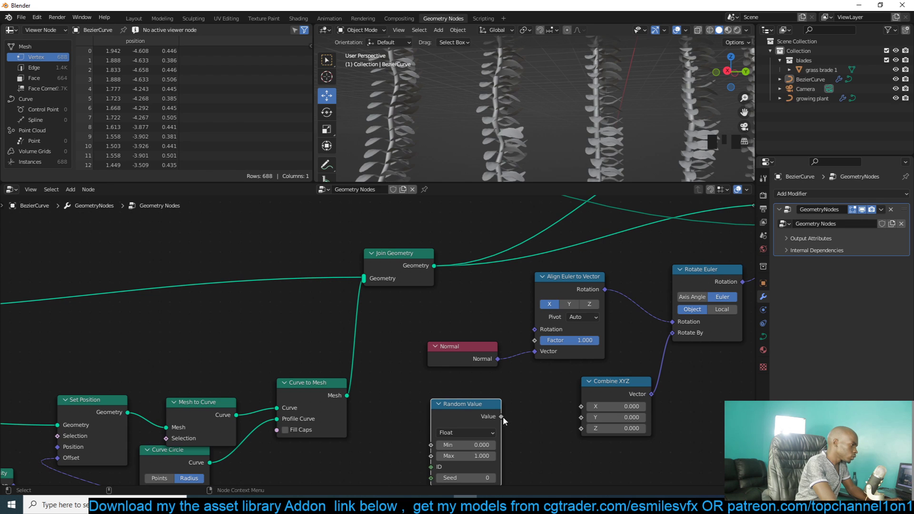
left_click_drag(502, 417, 581, 406)
- Set the Random Value maximum to 2.050 and move the node farther from Combine XYZ
scroll(499, 156, "down", 3)
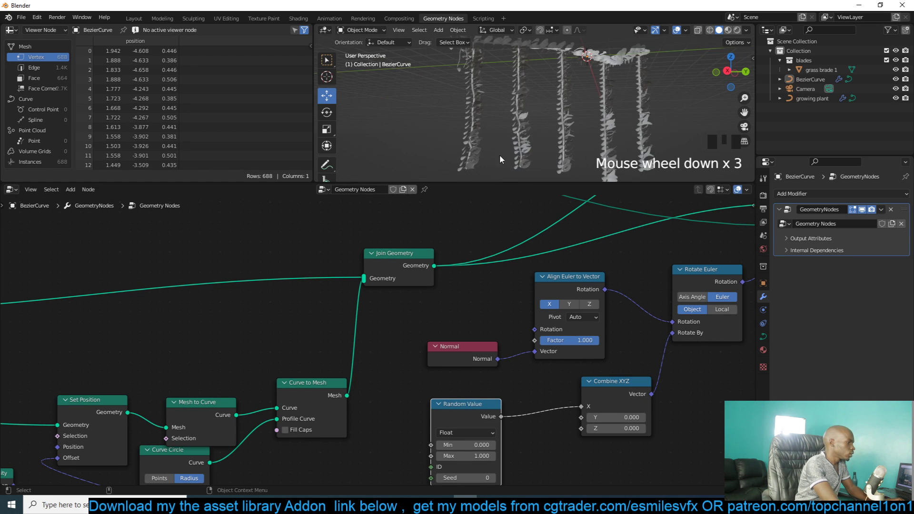
key("grave")
scroll(547, 138, "up", 3)
left_click_drag(475, 405, 491, 365)
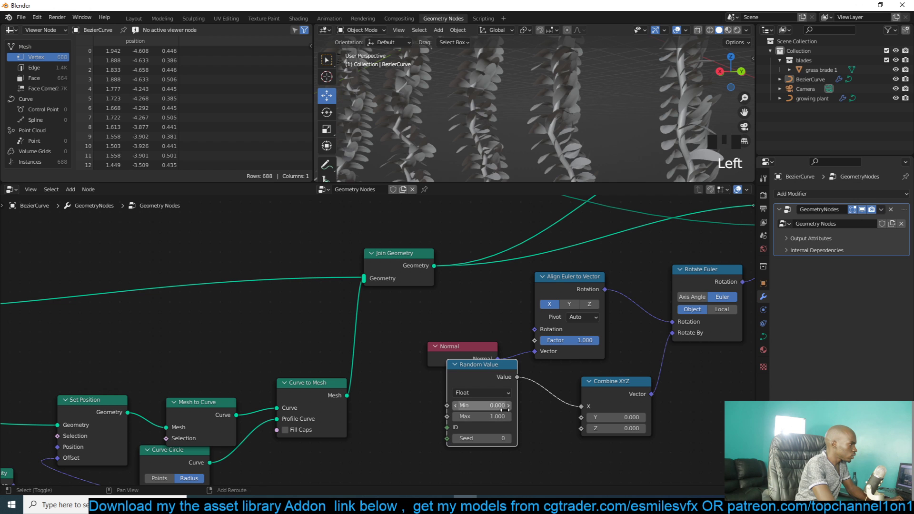
left_click_drag(500, 416, 407, 384)
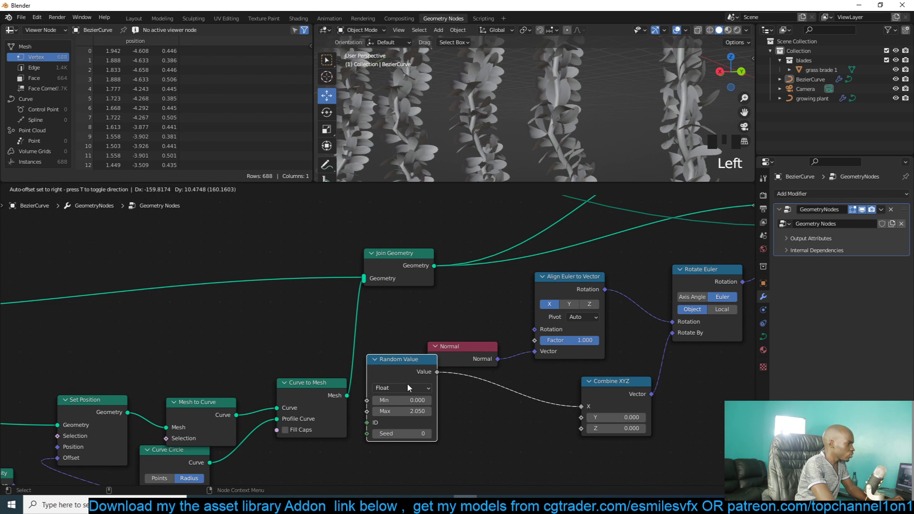
- Duplicate the Random Value node twice and connect the copies to the Y and Z inputs of Combine XYZ
key("shift+d")
left_click(517, 422)
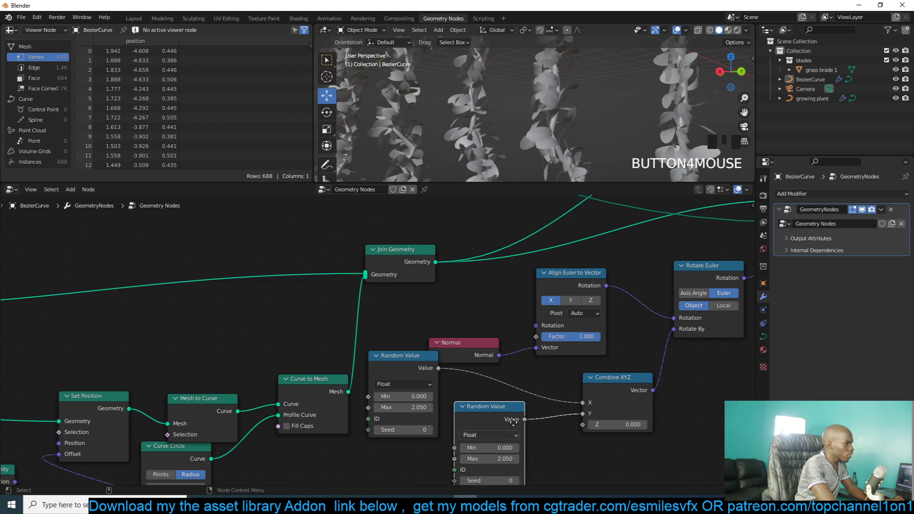
middle_click_drag(513, 422, 526, 372)
key("shift+d")
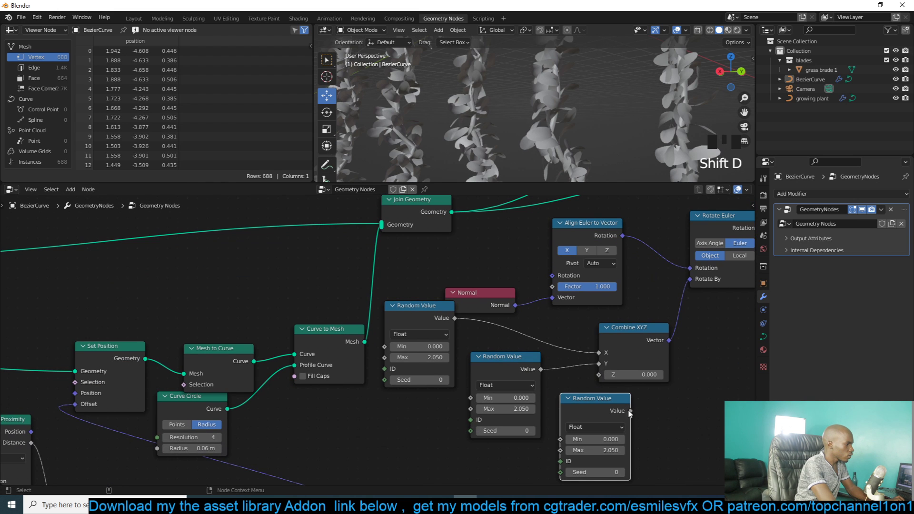
left_click_drag(631, 412, 599, 377)
key("grave")
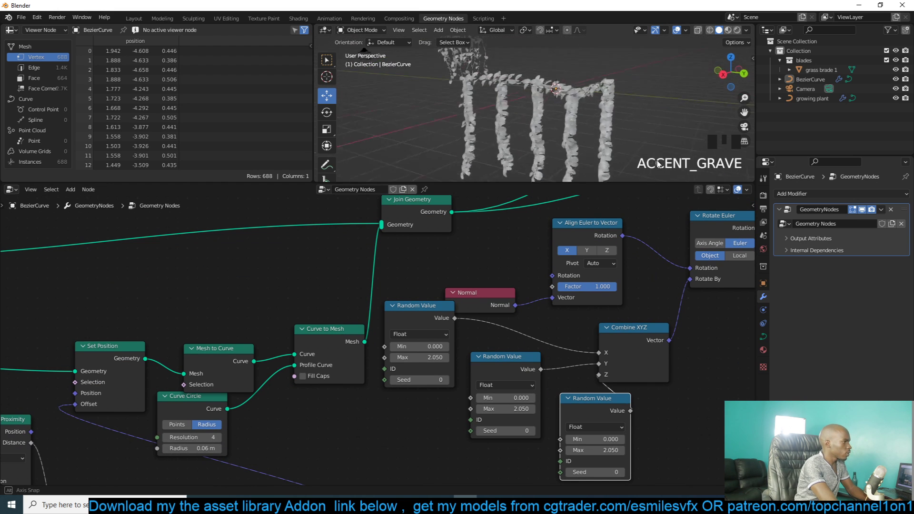
scroll(630, 138, "up", 3)
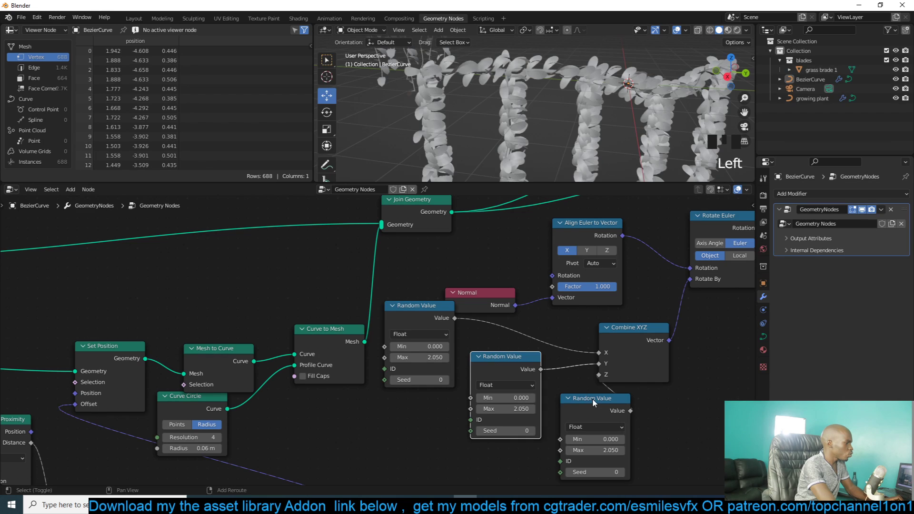
- Delete the two duplicate Random Value nodes and connect the original one to the Y and Z inputs of Combine XYZ
key("x")
left_click_drag(455, 317, 598, 363)
left_click_drag(410, 322, 619, 334)
key("grave")
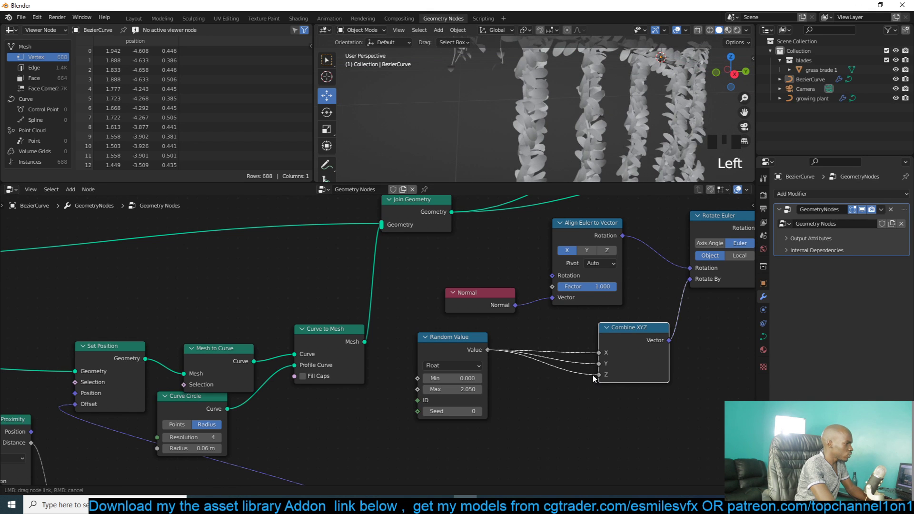
- Disconnect Random Value from the X and Y inputs of Combine XYZ, keeping only the Z link, and inspect the leaves
scroll(597, 99, "down", 2)
left_click_drag(604, 364, 579, 355)
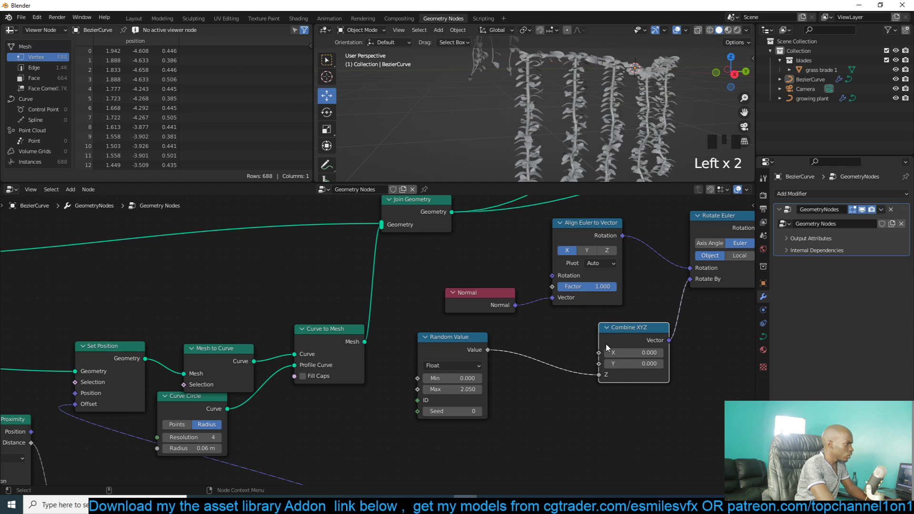
scroll(616, 125, "up", 3)
key("grave")
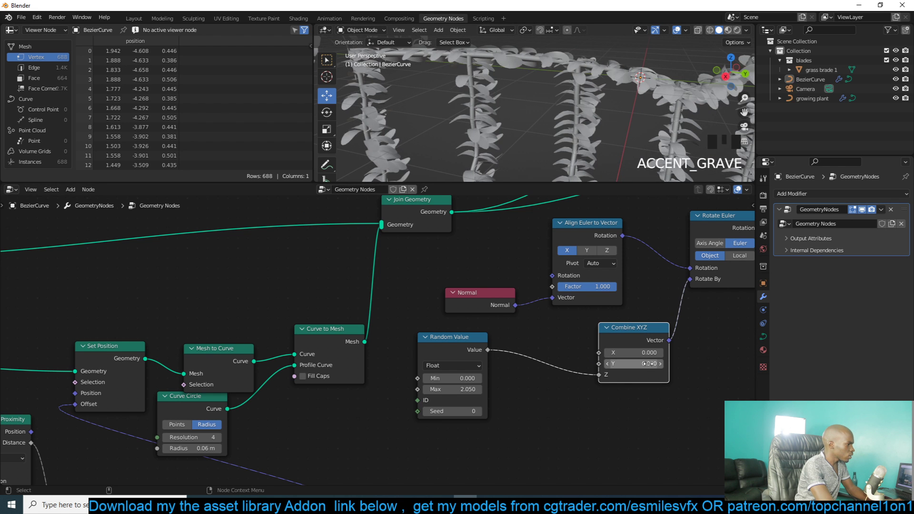
- Set the X value of Combine XYZ to 0.100 and inspect the leaf orientation along the stems
mouse_move(648, 363)
left_mouse_down()
mouse_move(663, 364)
mouse_move(649, 364)
mouse_move(656, 353)
mouse_move(636, 353)
mouse_move(651, 353)
left_mouse_up()
key("ctrl+z")
scroll(638, 110, "down", 3)
key("grave")
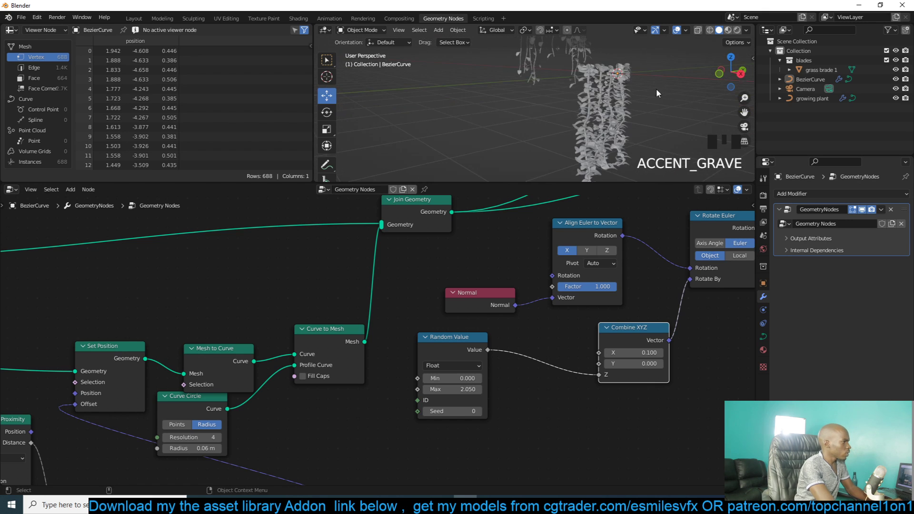
key("grave")
scroll(517, 80, "up", 3)
key("grave")
scroll(560, 142, "down", 2)
key("grave")
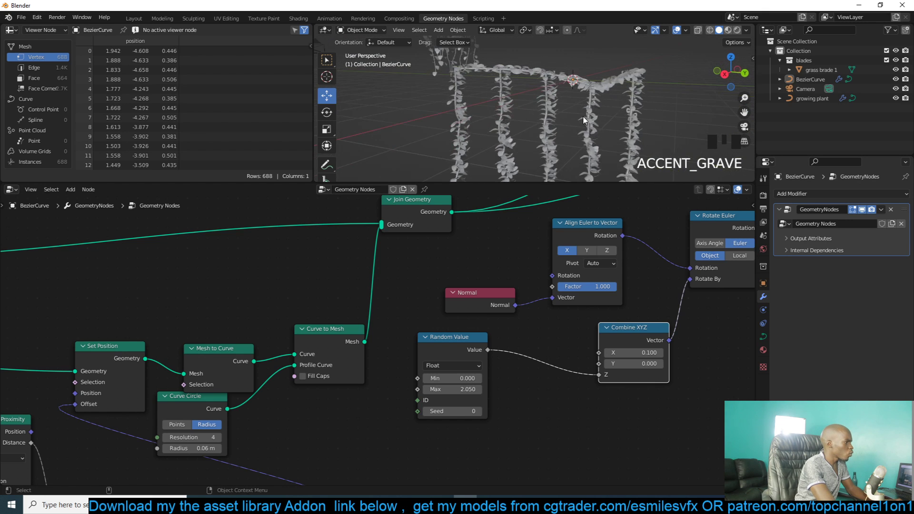
scroll(572, 132, "up", 1)
- Move the final Join Geometry and Instance on Points nodes farther from Rotate Euler to make room between them
scroll(604, 117, "down", 3)
scroll(614, 247, "down", 3)
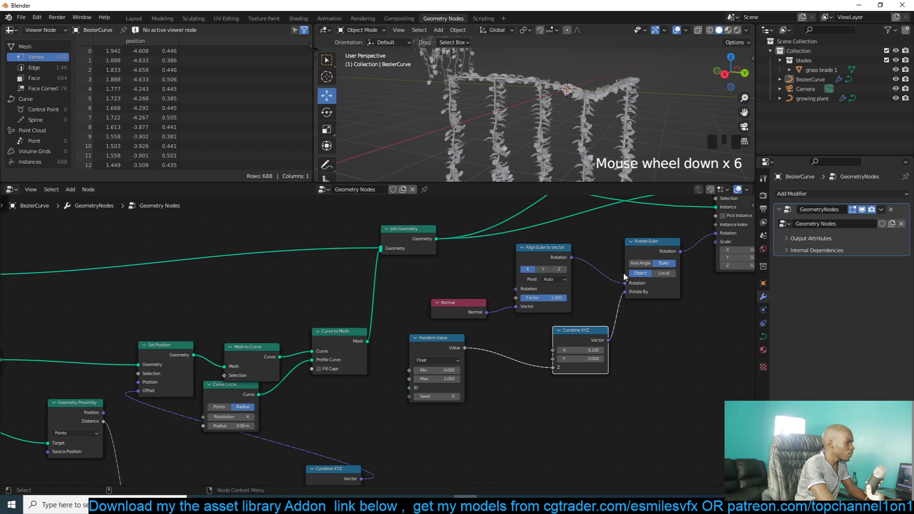
middle_click_drag(626, 275, 551, 303)
middle_click_drag(630, 246, 499, 306)
left_click_drag(519, 207, 693, 237)
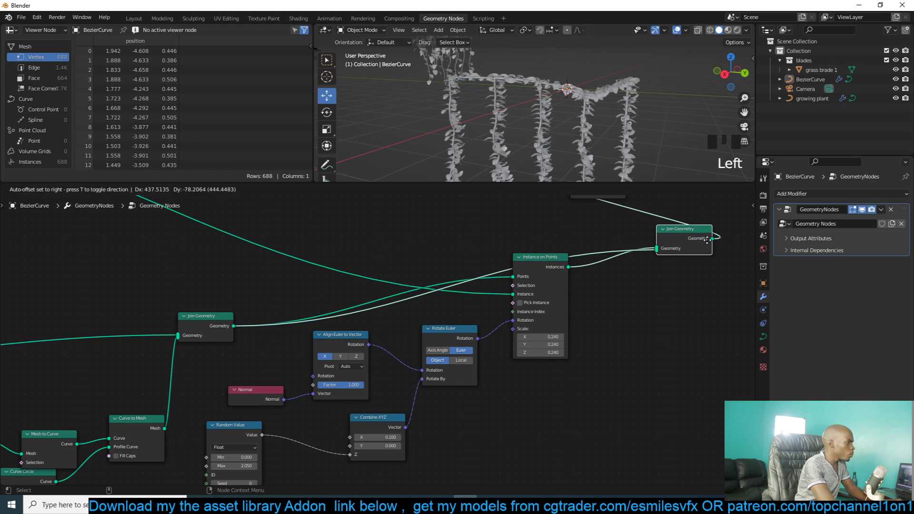
scroll(616, 283, "up", 2)
left_click_drag(545, 242, 646, 263)
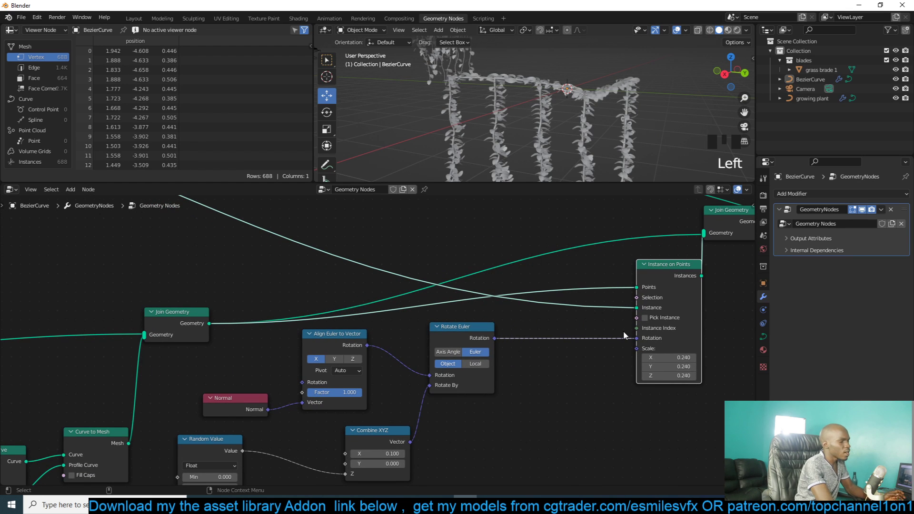
- Add a Random Value node in the space between Rotate Euler and Instance on Points
key("shift+a")
mouse_move(586, 318)
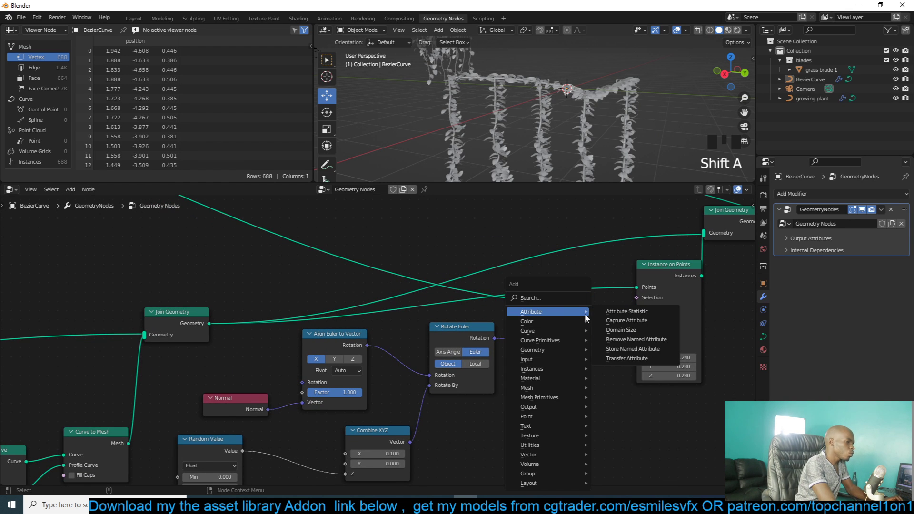
left_click(566, 299)
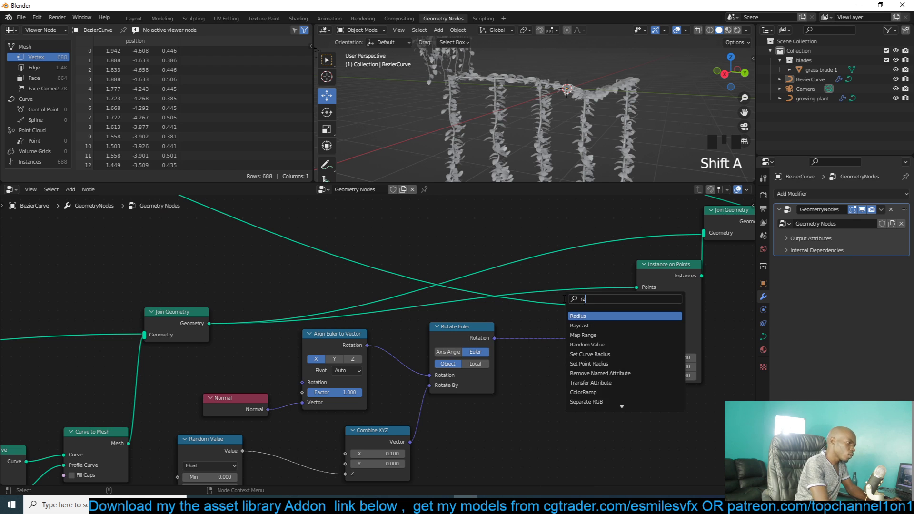
type("rando")
key("Return")
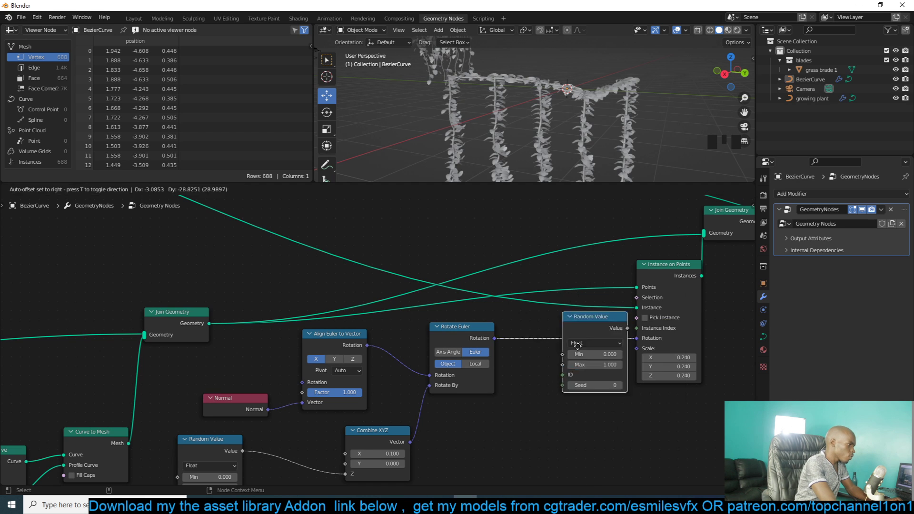
left_click(577, 422)
- Switch the new Random Value to Boolean with probability 0.558 and connect it to the Selection input of Instance on Points
scroll(577, 422, "up", 3)
left_click(535, 395)
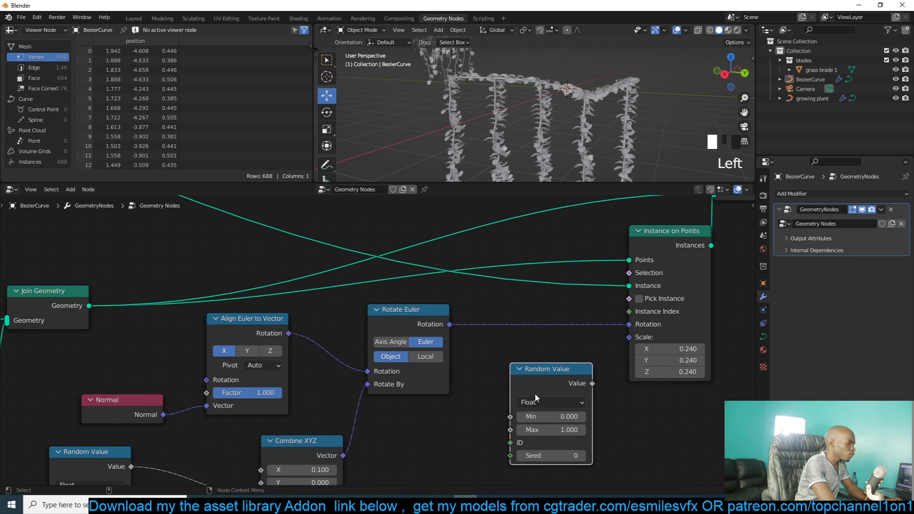
left_click(538, 403)
left_click(535, 454)
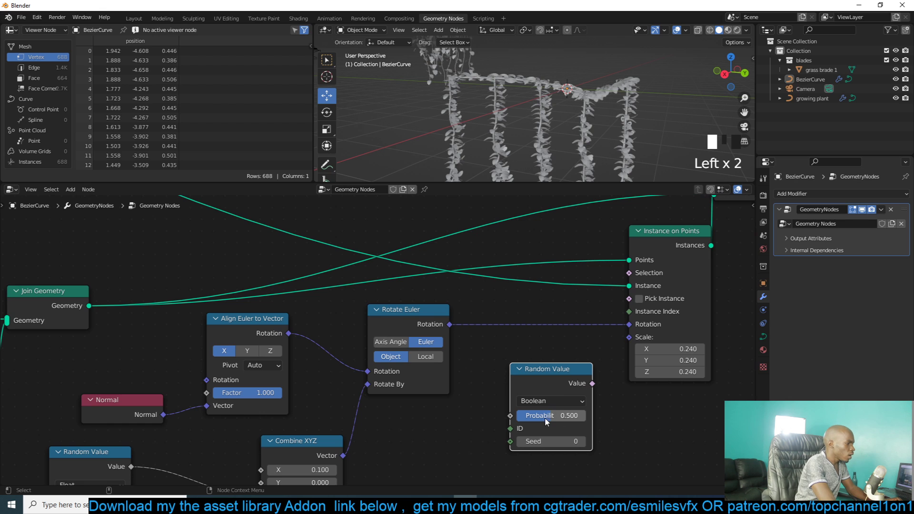
left_click_drag(558, 419, 532, 417)
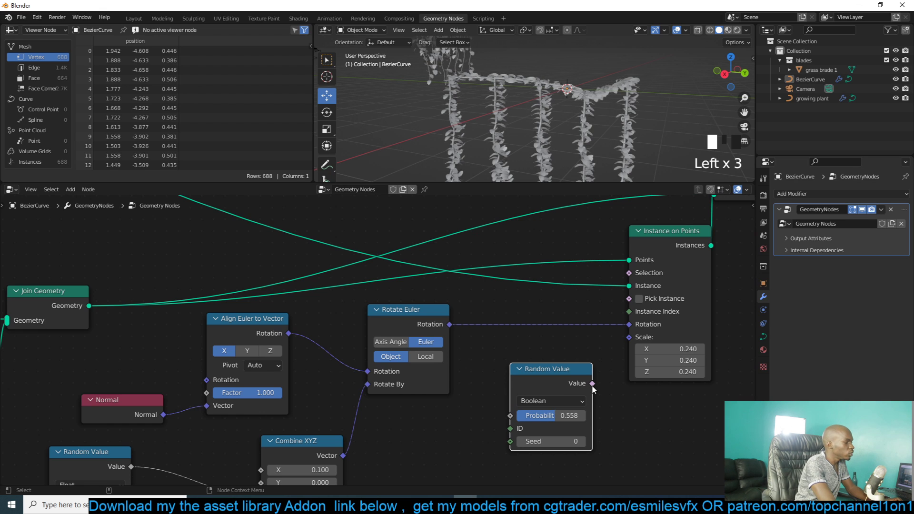
left_click_drag(592, 385, 632, 306)
left_click_drag(635, 253, 630, 274)
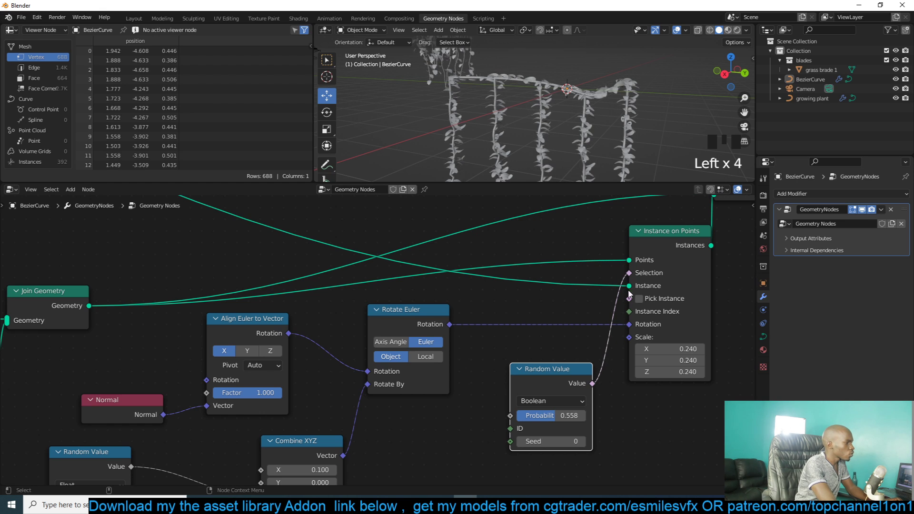
- Set the Boolean Random Value's probability to 0.458 and its seed to 4
left_click_drag(571, 424, 550, 418)
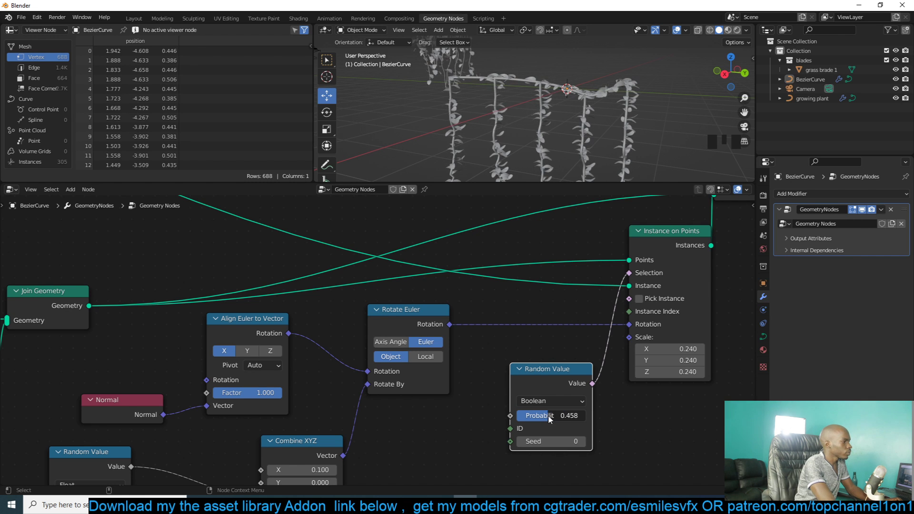
left_click(584, 441)
left_click(583, 441)
left_click(583, 441)
left_click(583, 442)
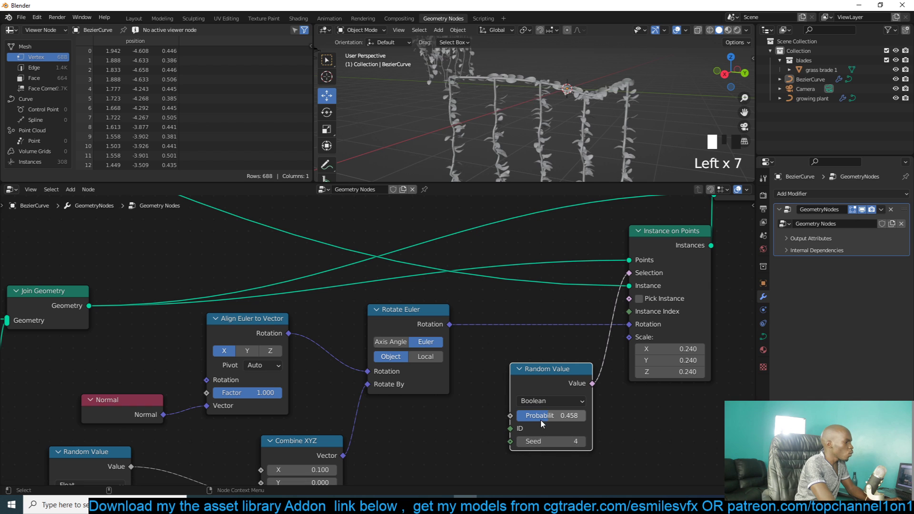
- Examine how the growing plant's node tree randomizes its leaves, and return to the BezierCurve object's nodes
left_click_drag(510, 416, 485, 369)
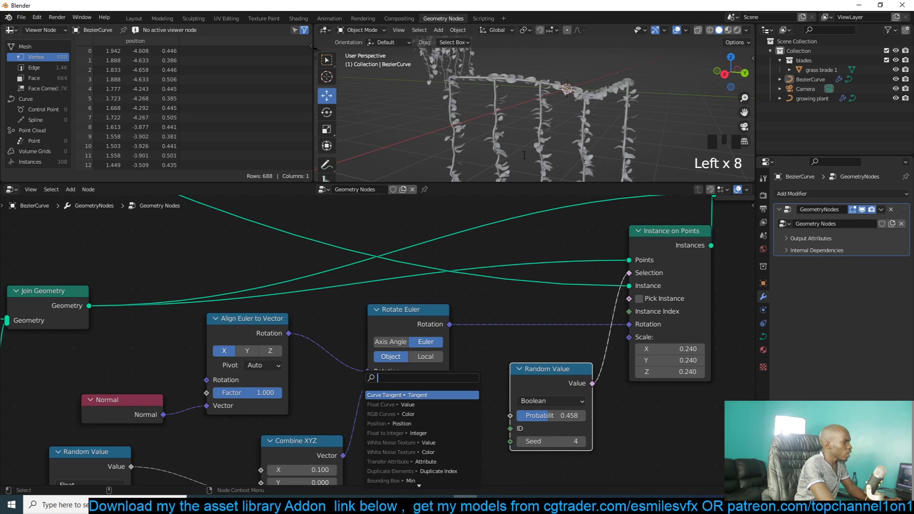
left_click(468, 76)
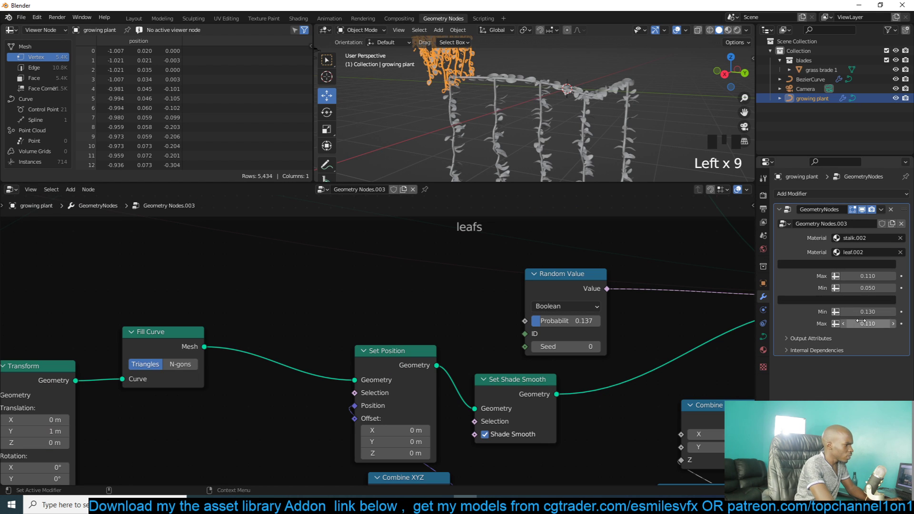
scroll(584, 403, "down", 4)
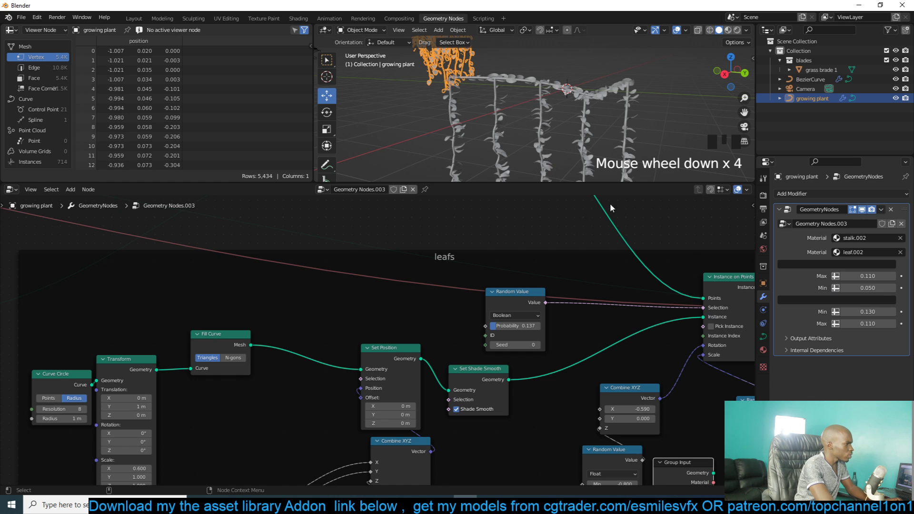
left_click(594, 141)
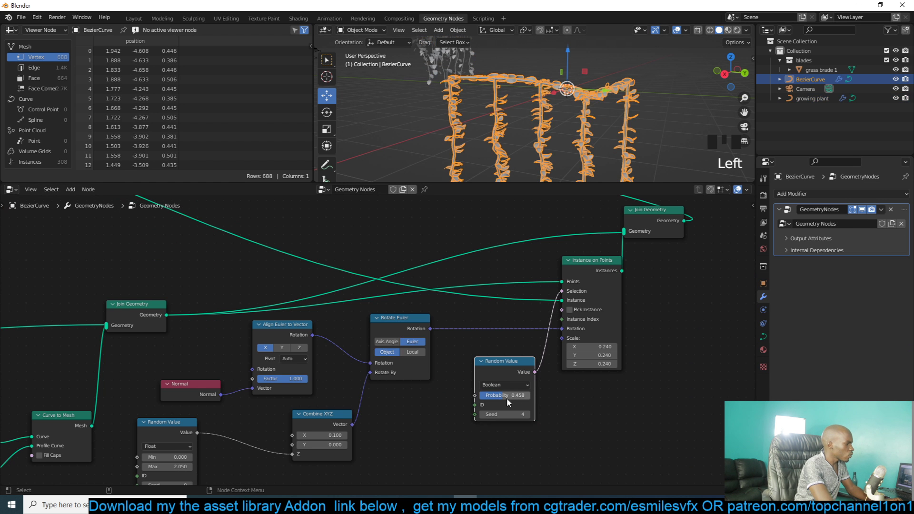
- Set the Boolean Random Value's probability to 0.683 and add a Group Input node in front of it
left_click_drag(507, 398, 518, 398)
left_click(686, 397)
key("shift+a")
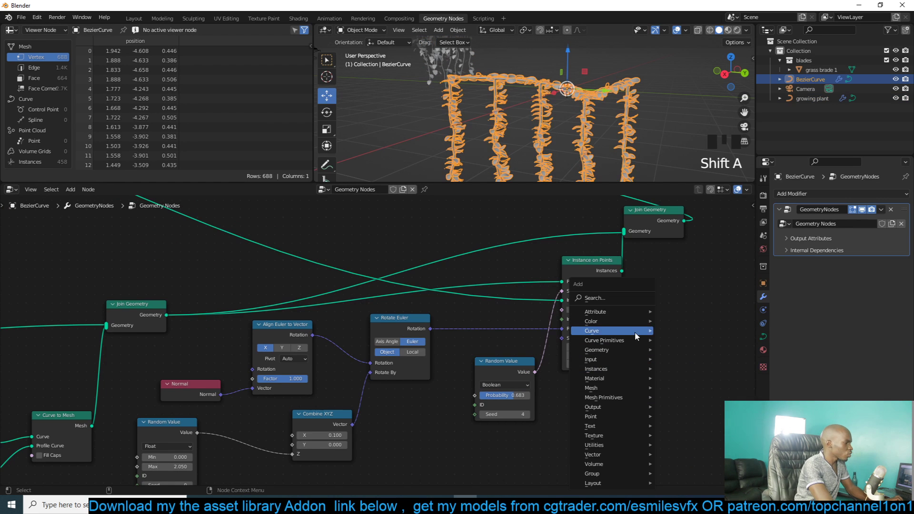
left_click(636, 298)
type("grou")
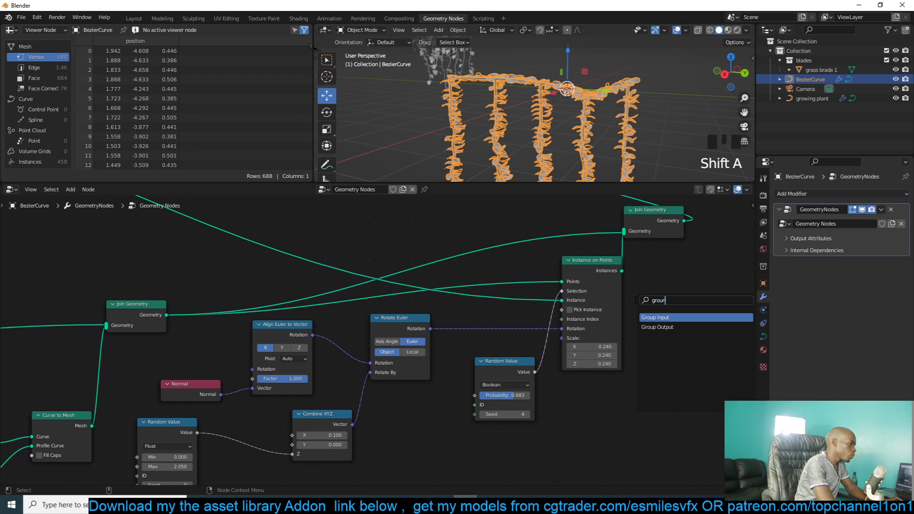
left_click(648, 317)
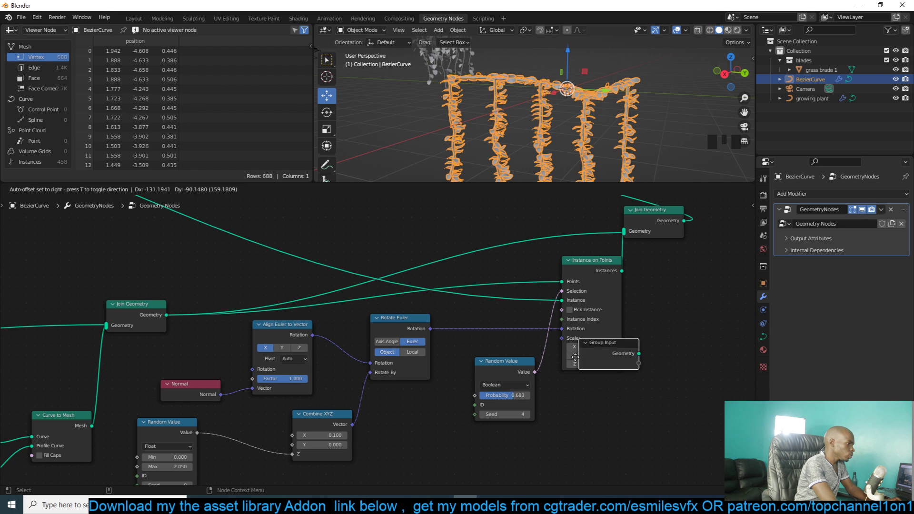
left_click(534, 386)
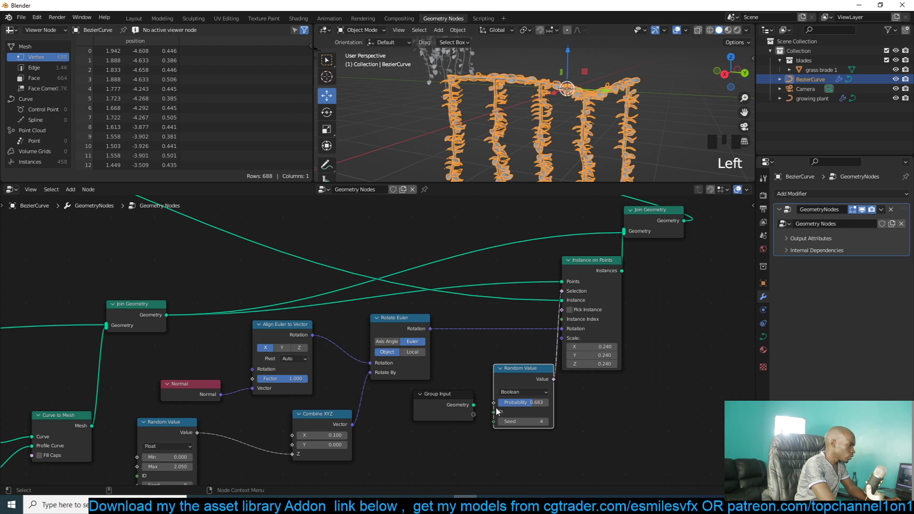
- Expose the Boolean Random Value's probability and seed through the Group Input, and rename the seed input randomiztion
left_click_drag(494, 403, 473, 423)
left_click(466, 409)
key("n")
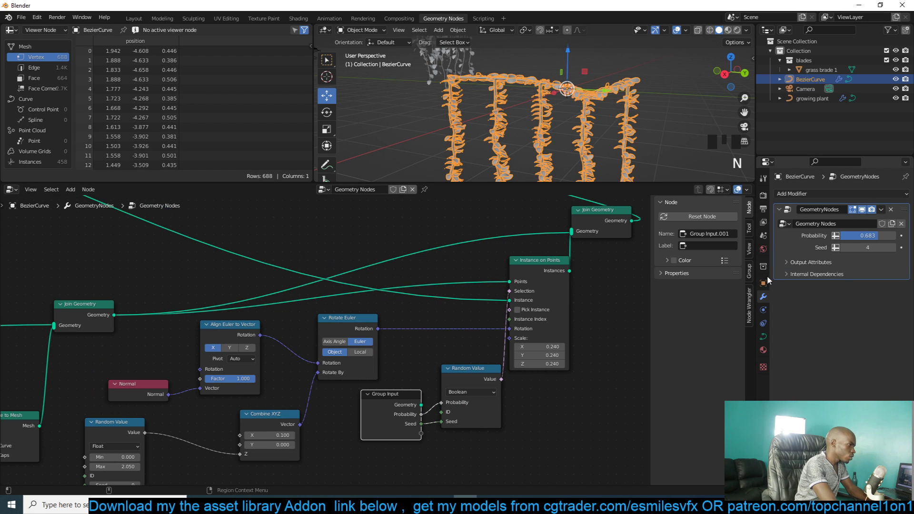
left_click(749, 273)
left_click(682, 238)
double_click(682, 238)
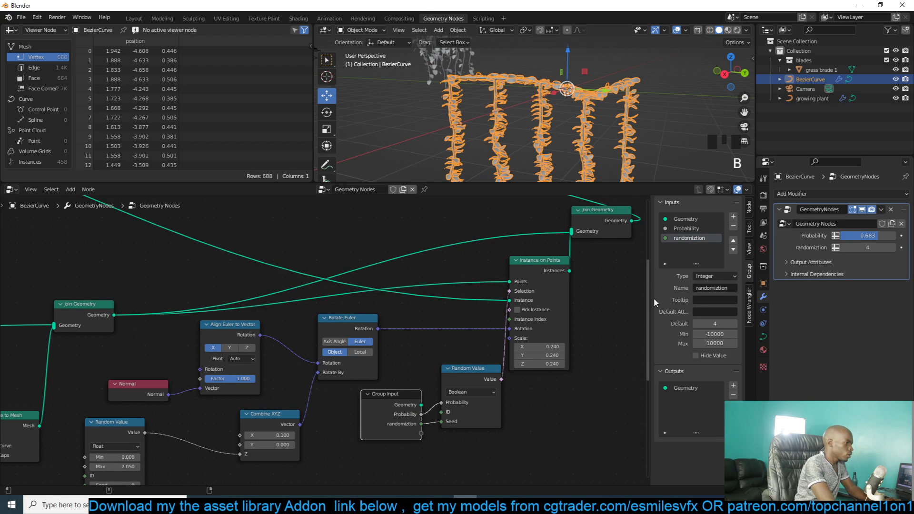
key("n")
- Raise the modifier's randomiztion value several steps to vary which points carry leaves, and clear the selection
left_click(898, 271)
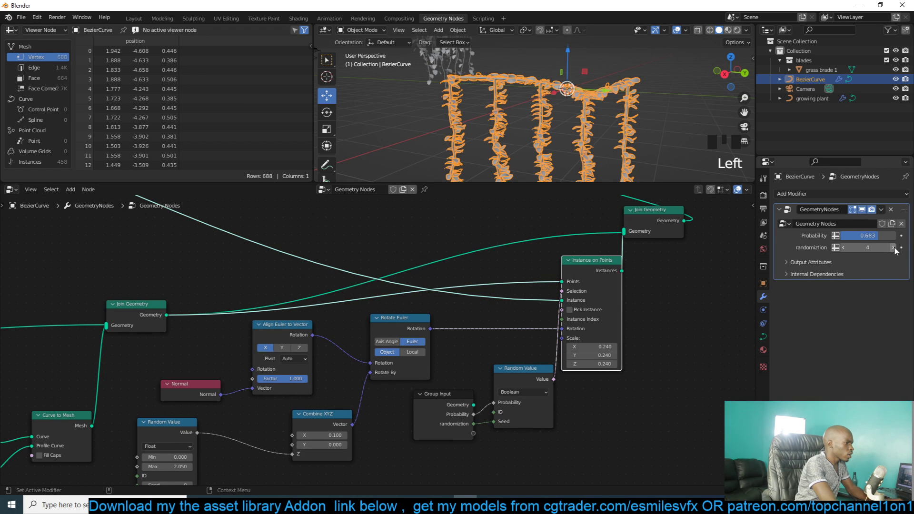
left_click(893, 248)
left_click(894, 248)
left_click(894, 248)
left_click(894, 247)
left_click(894, 248)
left_click(894, 247)
key("alt+a")
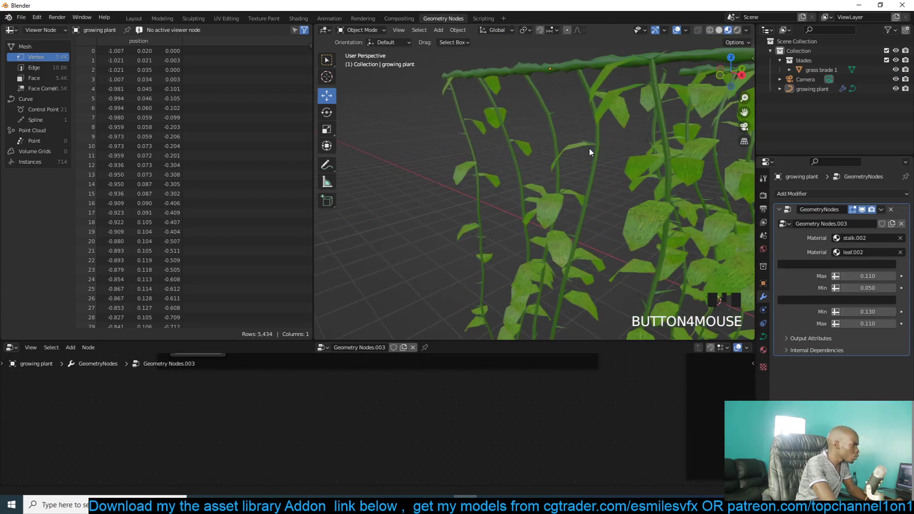
- Examine the finished growing plant's leaves and stems up close and from a distance
scroll(589, 146, "up", 2)
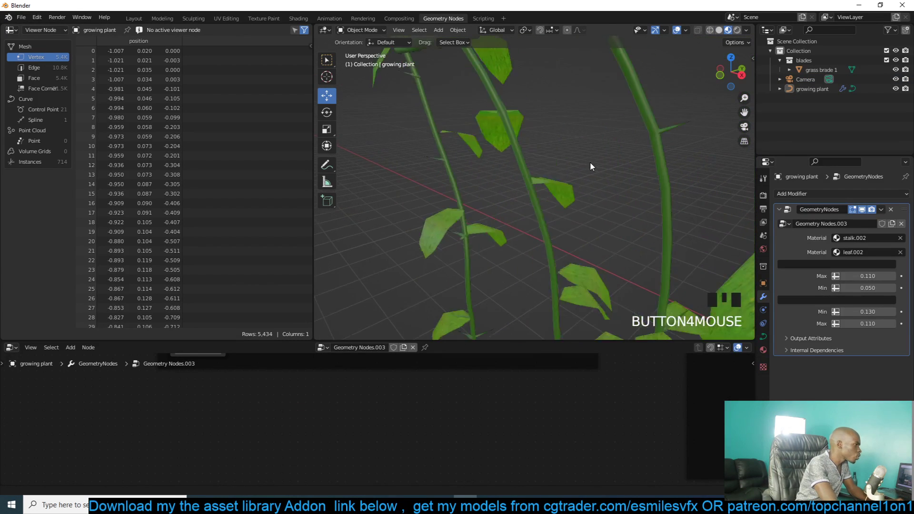
scroll(590, 162, "down", 2)
left_click(586, 196)
key("alt+a")
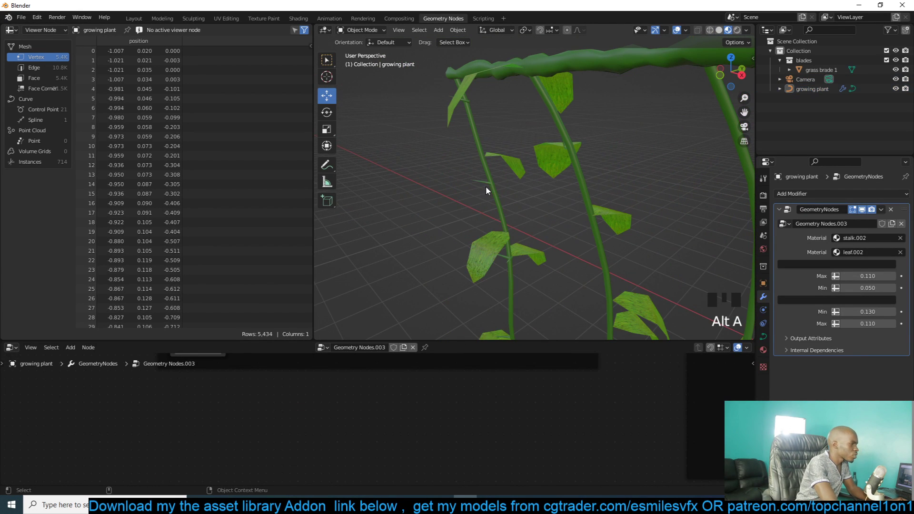
left_click(497, 190)
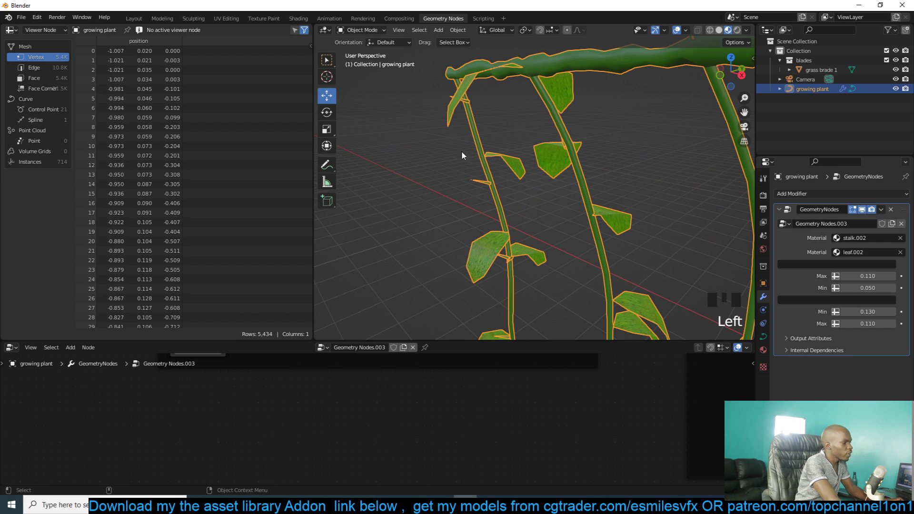
key("alt+a")
scroll(467, 174, "down", 3)
middle_click_drag(504, 207, 495, 218)
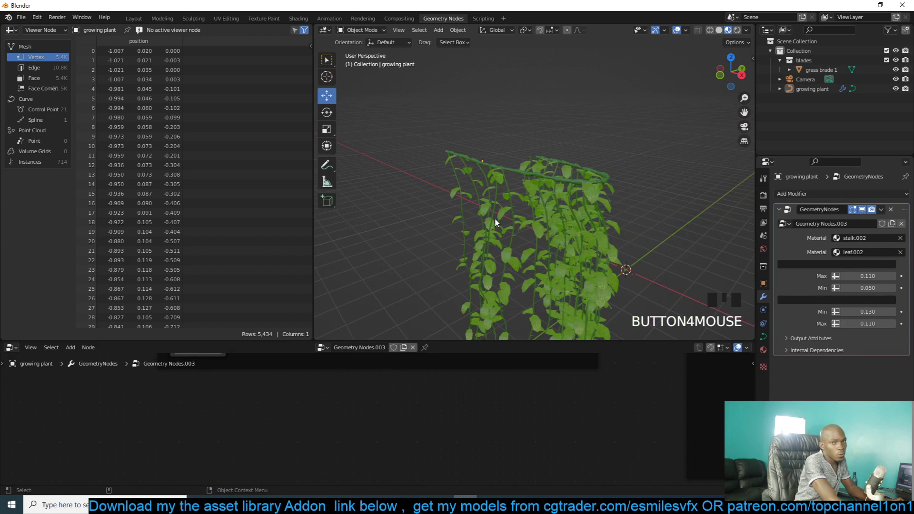
left_click(567, 223)
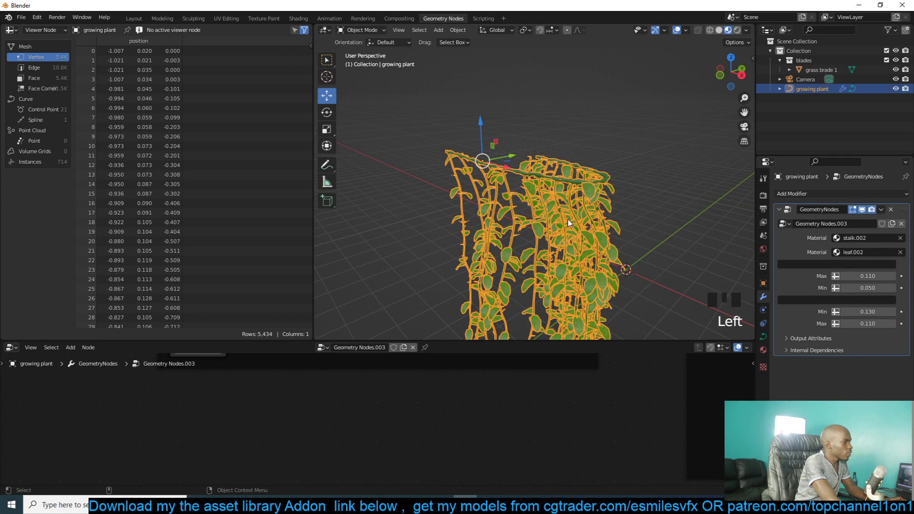
key("ctrl+s")
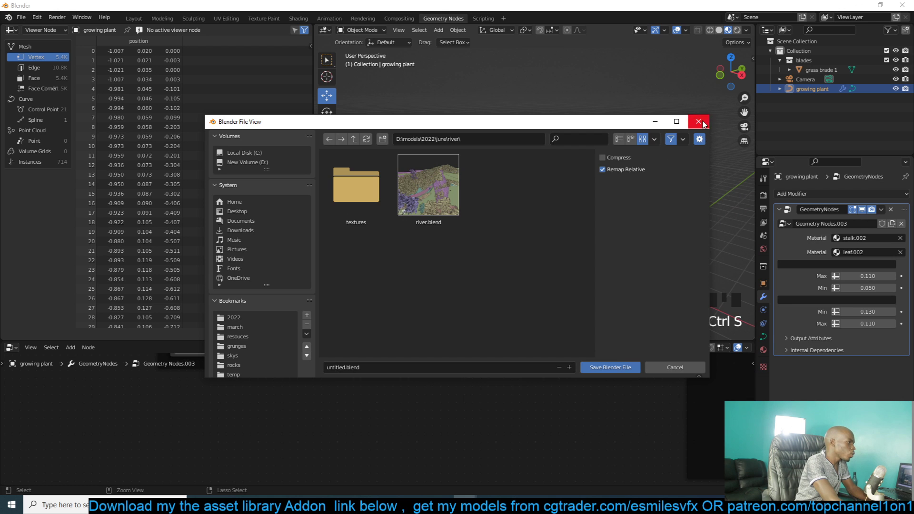
left_click(698, 122)
- Import a plant from grass_collection with the Quick Trees add-on
key("n")
left_click(695, 124)
left_click(534, 179)
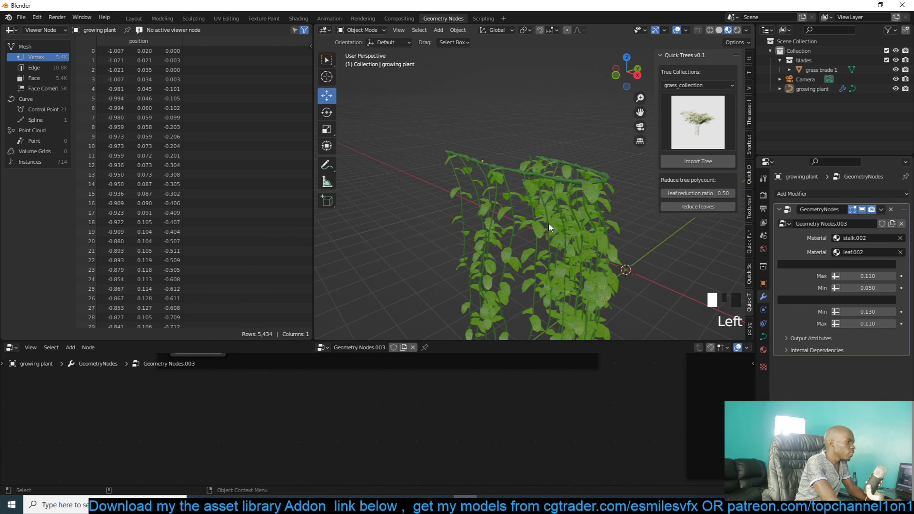
middle_click_drag(550, 227, 631, 179)
left_click(698, 161)
left_click(547, 240)
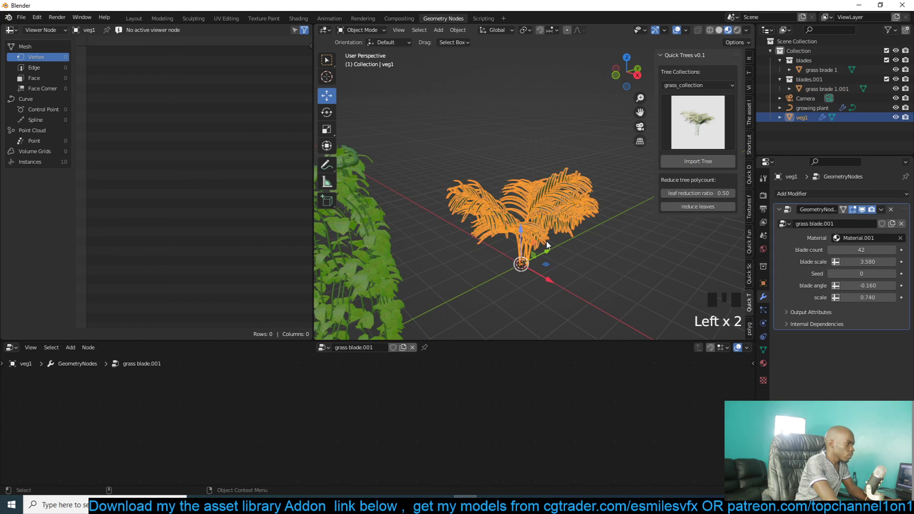
- Inspect the imported palm plant up close and set its blade count to 30
key("KP_Decimal")
key("grave")
key("alt+a")
key("grave")
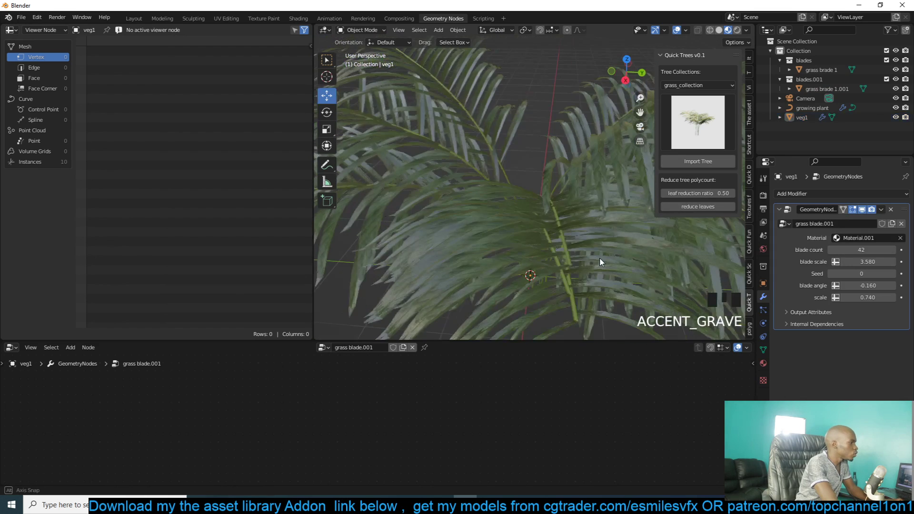
left_click(601, 262)
scroll(601, 262, "down", 4)
key("alt+a")
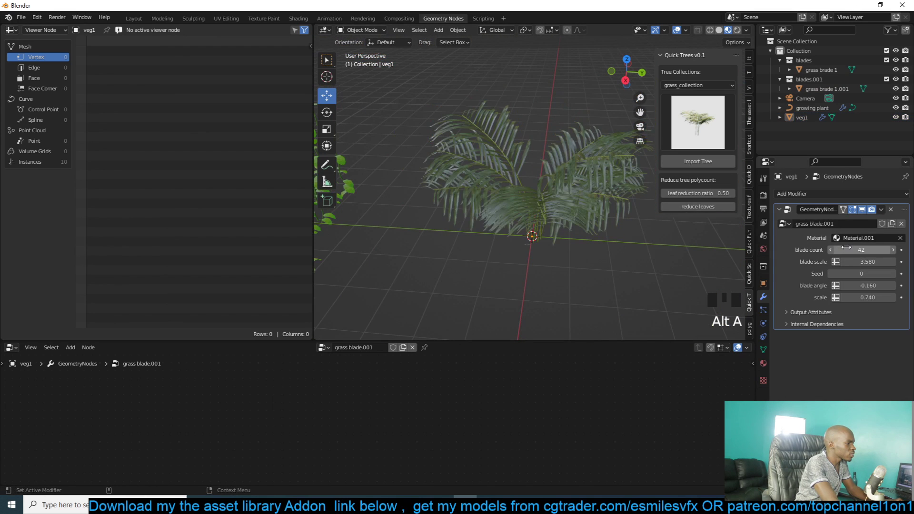
left_click_drag(846, 247, 828, 248)
key("grave")
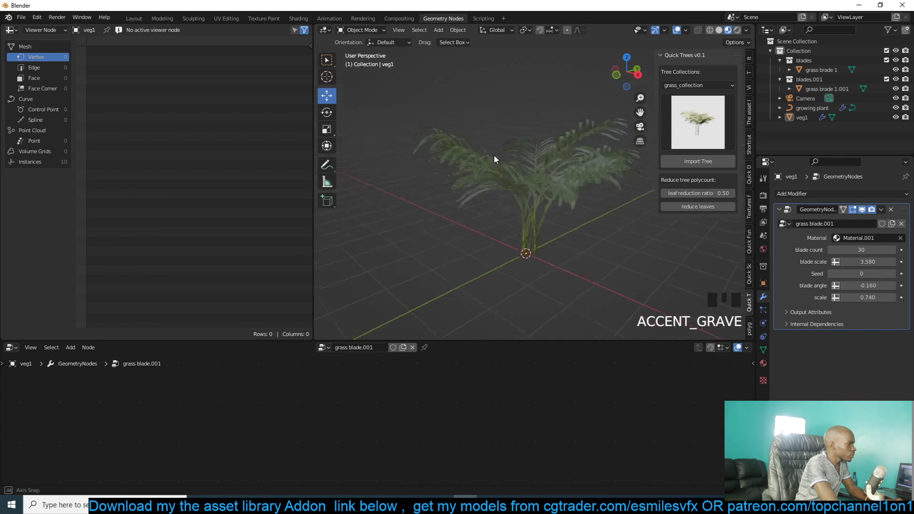
middle_click_drag(493, 155, 502, 205)
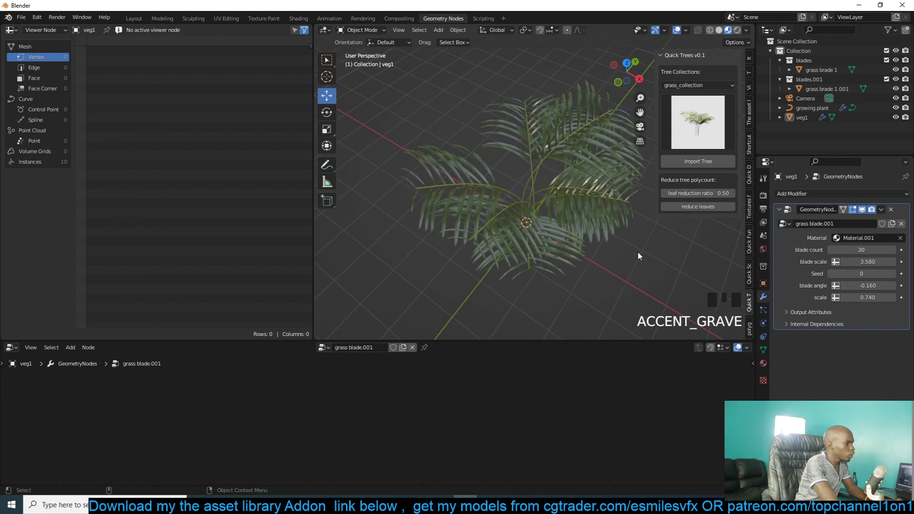